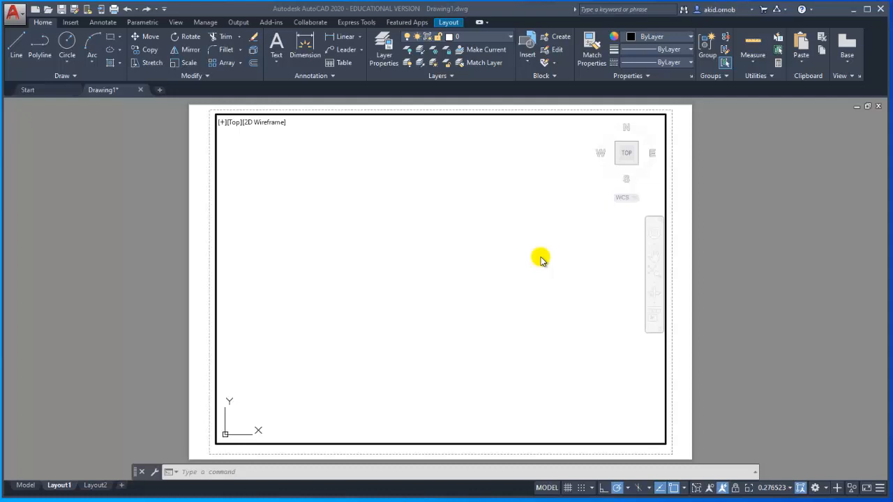
- Draw a rectangle 10 units long and 8 units wide in the upper-left area of the viewport
{"action": "left_click", "coordinate": [249, 170]}
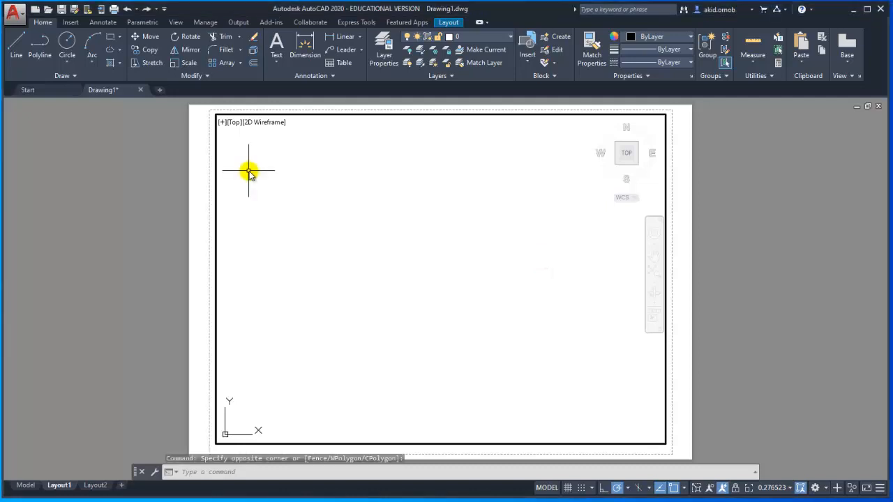
{"action": "left_click", "coordinate": [109, 37]}
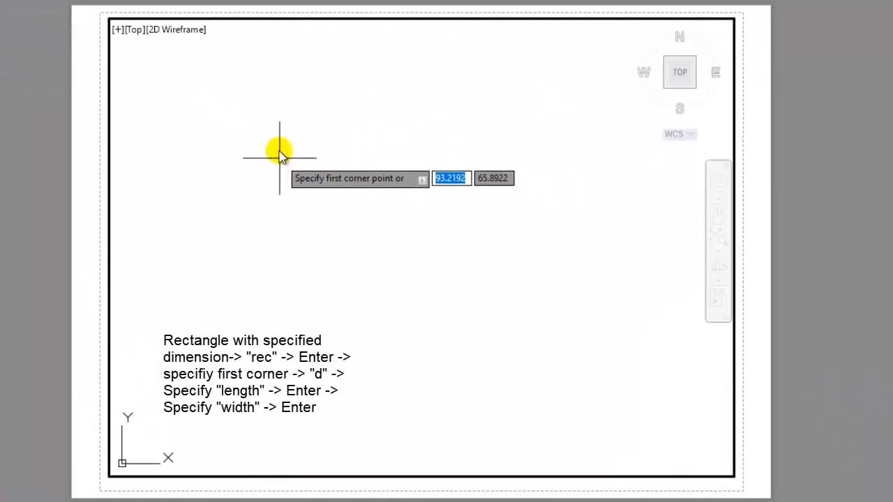
{"action": "left_click", "coordinate": [255, 111]}
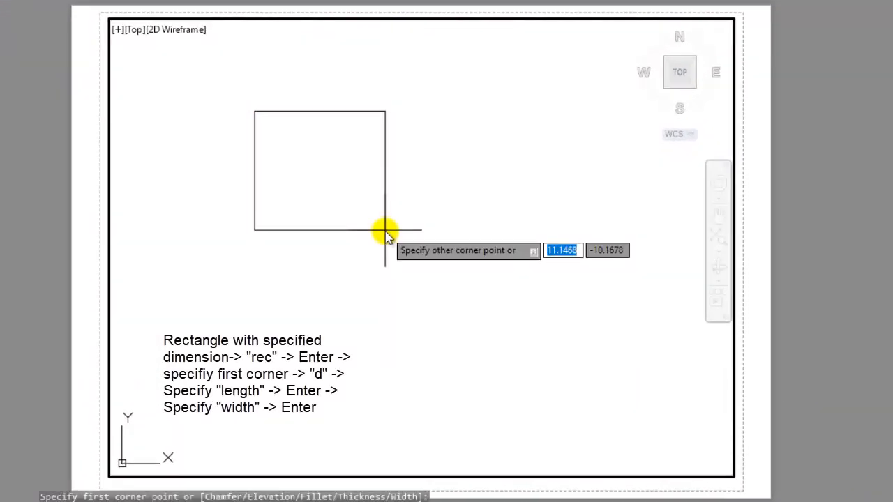
{"action": "type", "text": "d"}
{"action": "key", "text": "Return"}
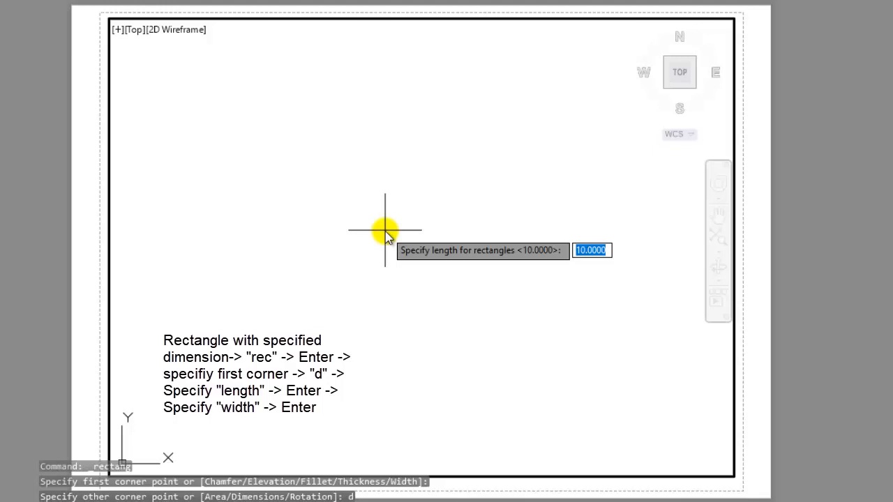
{"action": "type", "text": "10"}
{"action": "key", "text": "Return"}
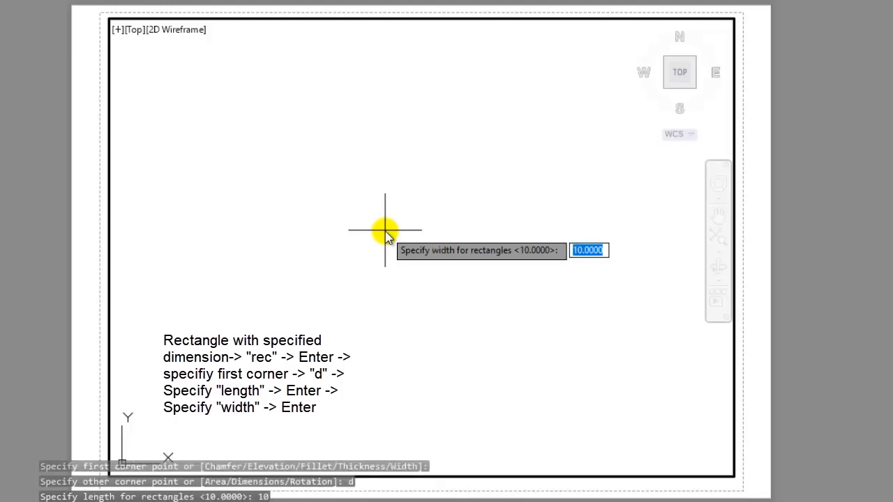
{"action": "type", "text": "8"}
{"action": "key", "text": "Return"}
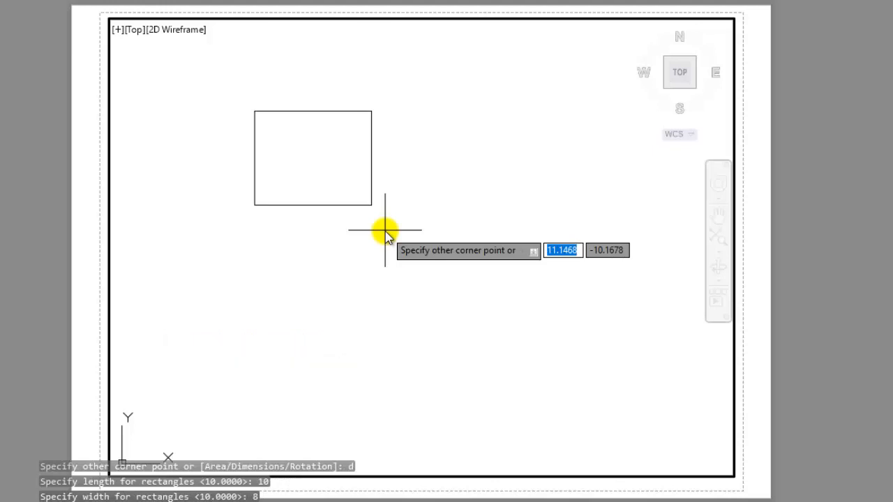
{"action": "left_click", "coordinate": [385, 230]}
{"action": "key", "text": "Escape"}
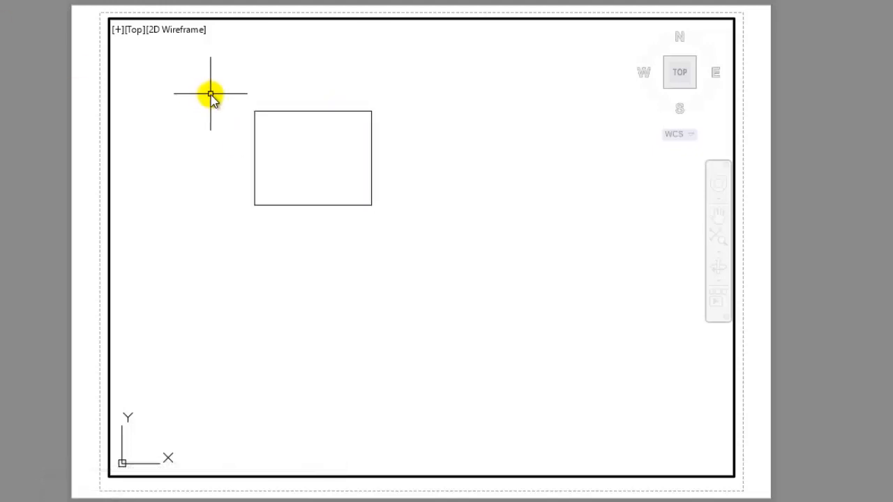
- Draw a horizontal line across the rectangle from the midpoint of its left edge to the midpoint of its right edge
{"action": "type", "text": "L"}
{"action": "key", "text": "Return"}
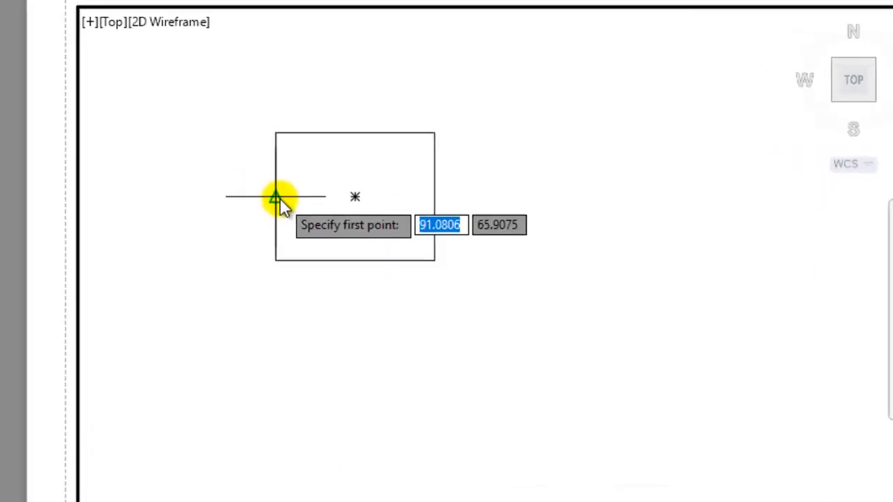
{"action": "left_click", "coordinate": [279, 197]}
{"action": "left_click", "coordinate": [436, 199]}
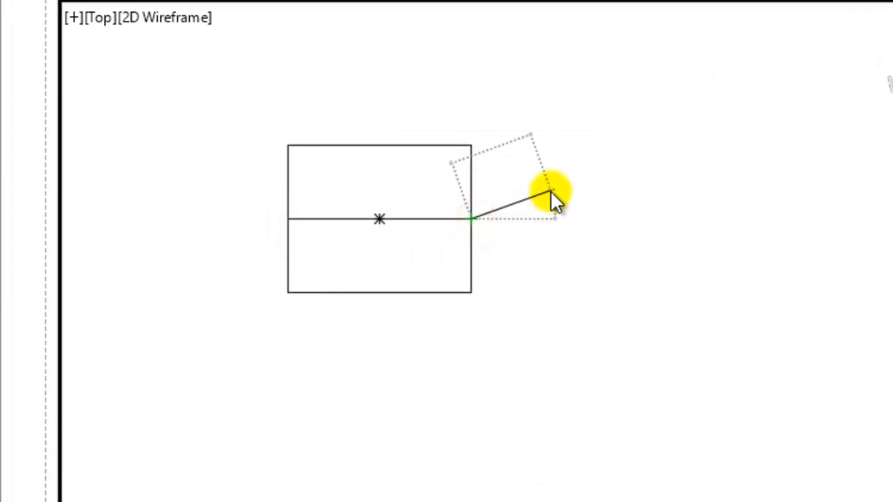
{"action": "key", "text": "Escape"}
- Offset the rectangle's horizontal midline 2 units upward
{"action": "scroll", "coordinate": [395, 219], "scroll_direction": "up", "scroll_amount": 4}
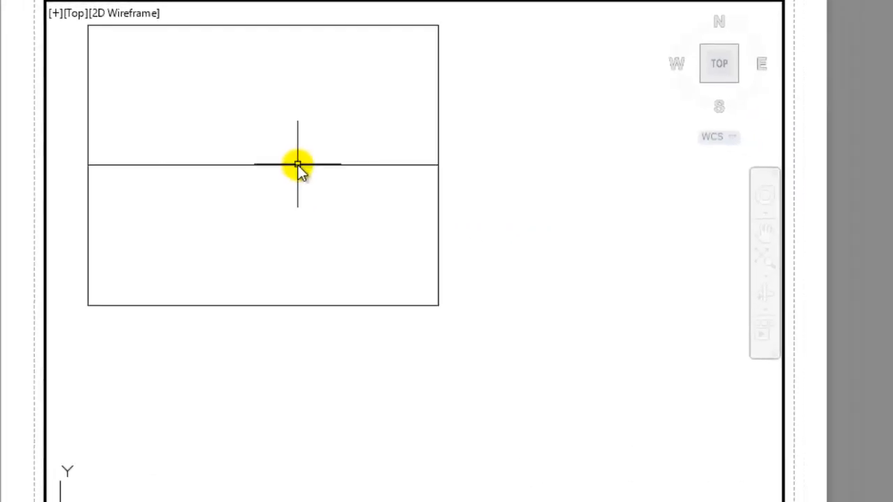
{"action": "middle_click_drag", "start_coordinate": [298, 165], "coordinate": [536, 226]}
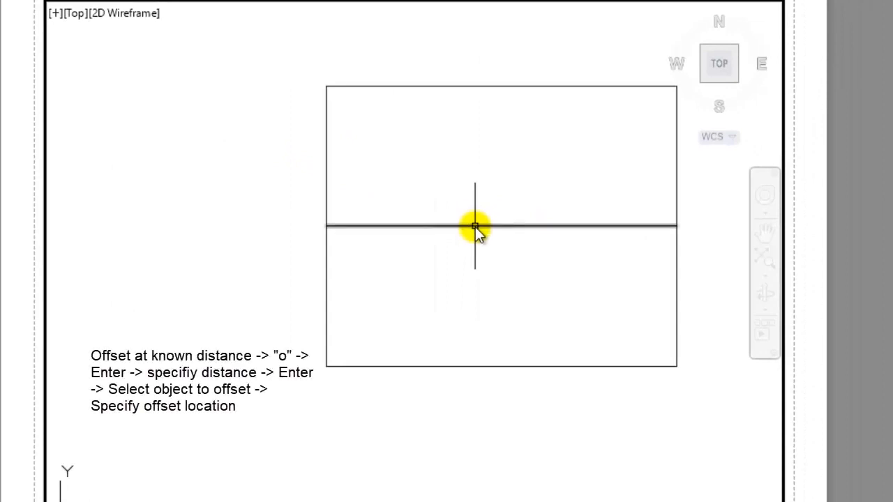
{"action": "left_click", "coordinate": [475, 227]}
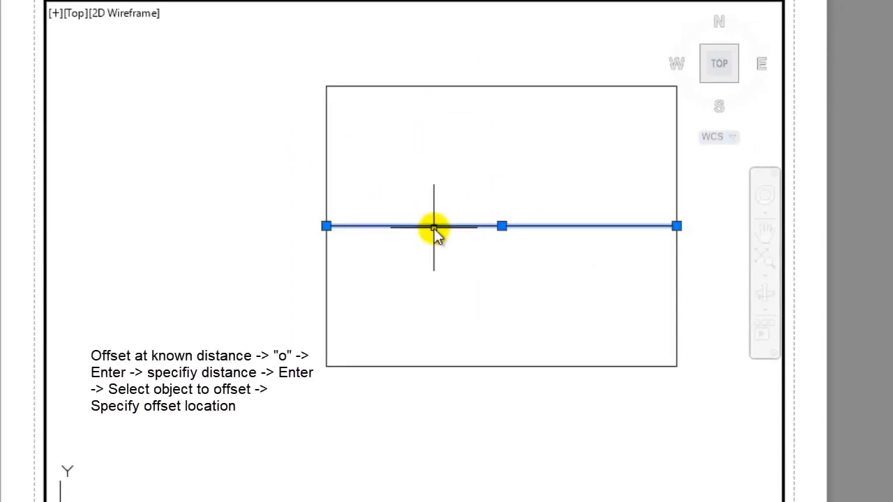
{"action": "type", "text": "o"}
{"action": "key", "text": "Return"}
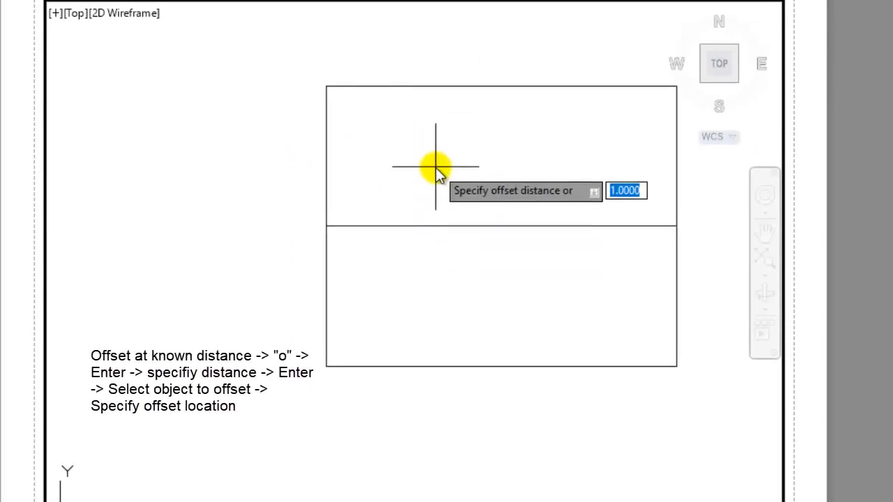
{"action": "type", "text": "2"}
{"action": "key", "text": "Return"}
{"action": "left_click", "coordinate": [436, 226]}
{"action": "left_click", "coordinate": [434, 175]}
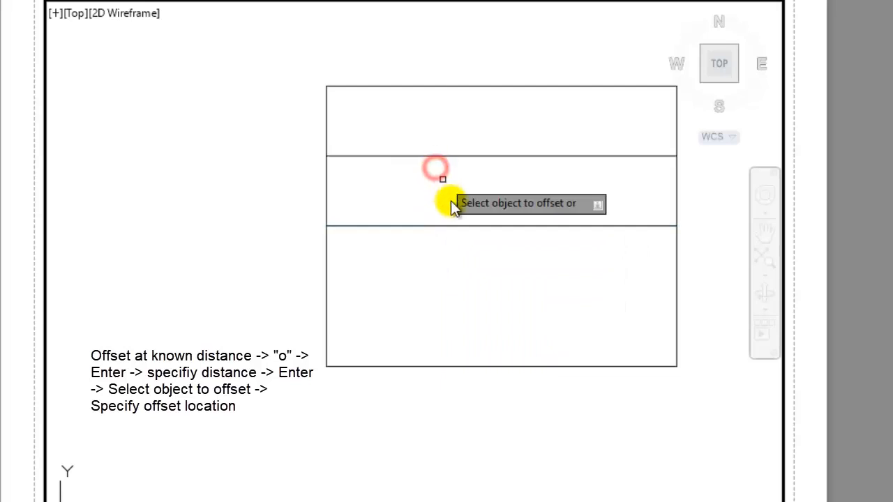
- Offset the same horizontal midline 2 units downward and end the Offset command
{"action": "left_click", "coordinate": [454, 223]}
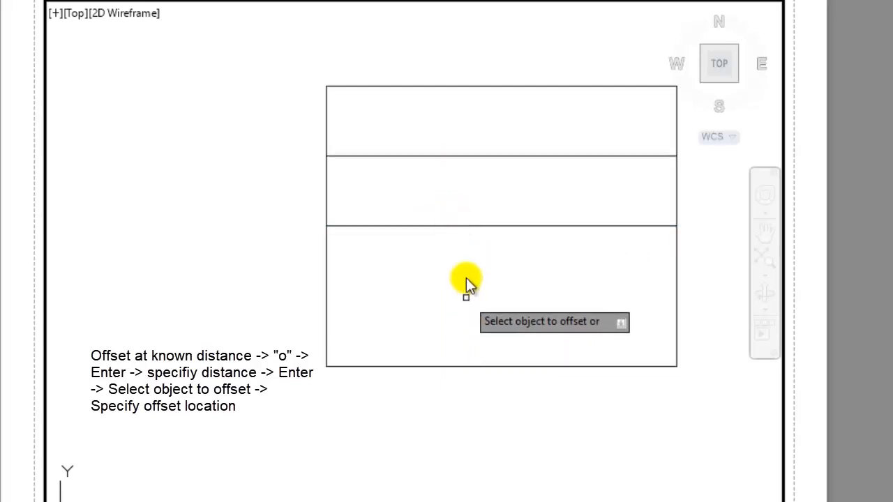
{"action": "left_click", "coordinate": [460, 227]}
{"action": "left_click", "coordinate": [467, 286]}
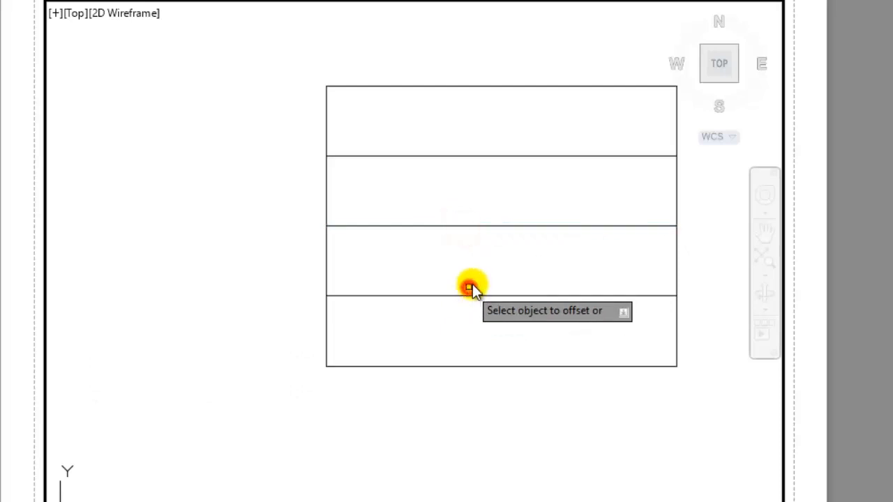
{"action": "key", "text": "Escape"}
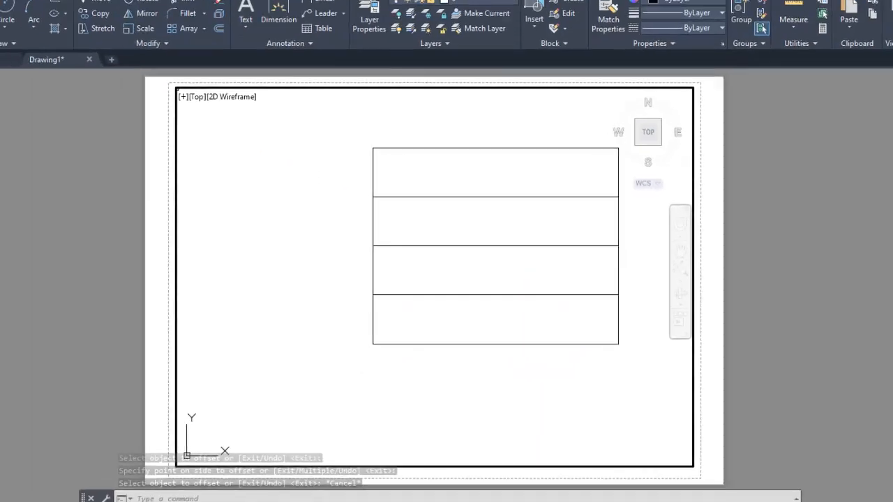
- Draw a vertical line from the midpoint of the uppermost inner line down to the midpoint of the rectangle's bottom edge
{"action": "left_click", "coordinate": [19, 49]}
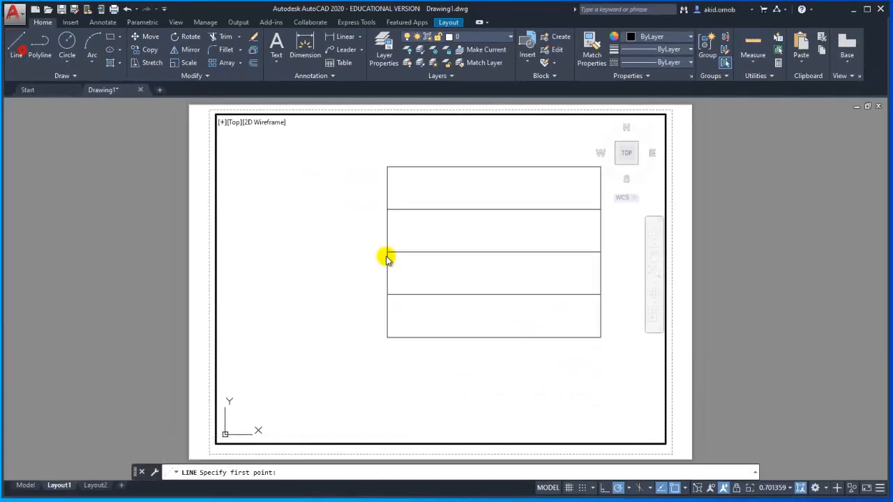
{"action": "middle_click_drag", "start_coordinate": [433, 248], "coordinate": [386, 264]}
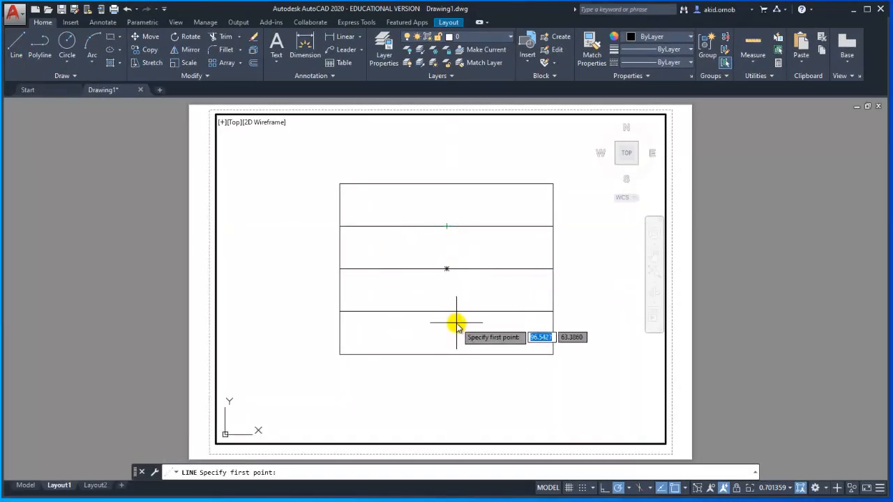
{"action": "left_click", "coordinate": [445, 228]}
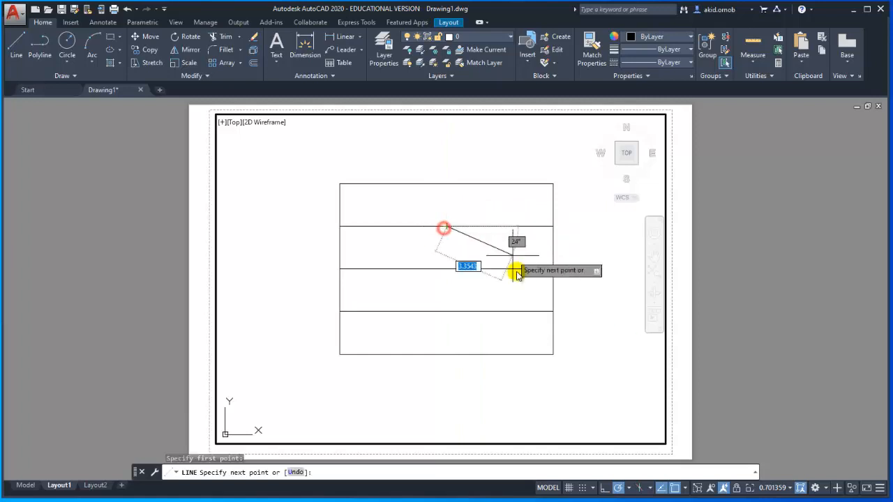
{"action": "left_click", "coordinate": [446, 354]}
{"action": "key", "text": "Escape"}
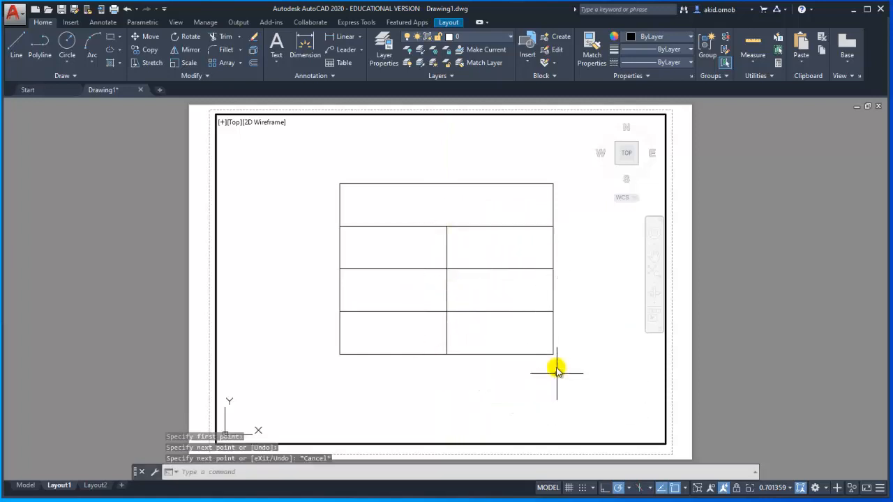
- Draw a second rectangle 10 units long and 6 units wide above and to the left of the divided rectangle
{"action": "scroll", "coordinate": [525, 268], "scroll_direction": "down", "scroll_amount": 2}
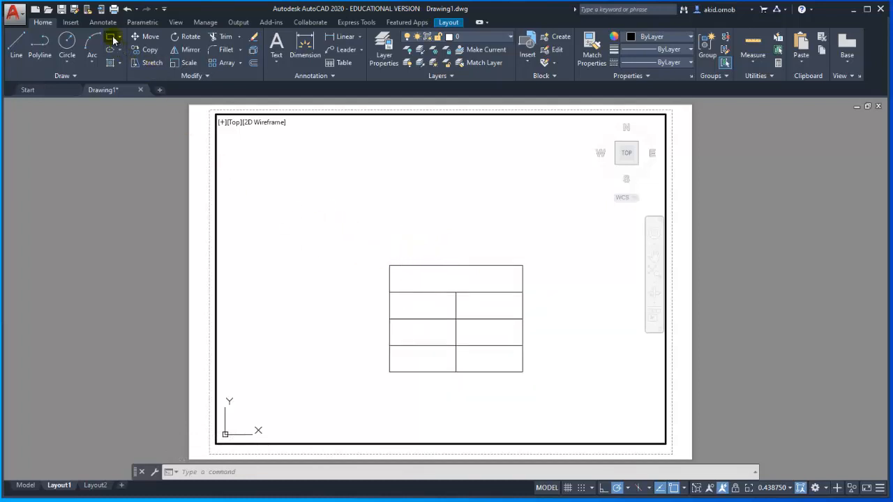
{"action": "left_click", "coordinate": [114, 40]}
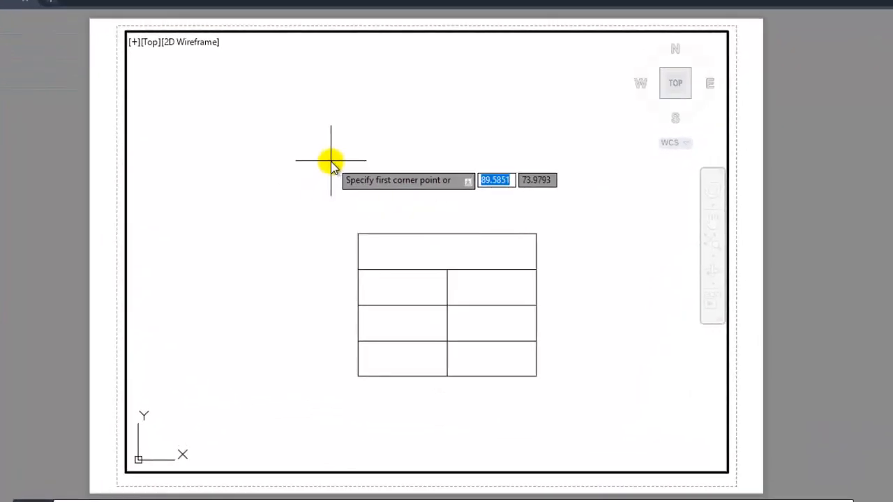
{"action": "left_click", "coordinate": [252, 108]}
{"action": "type", "text": "d"}
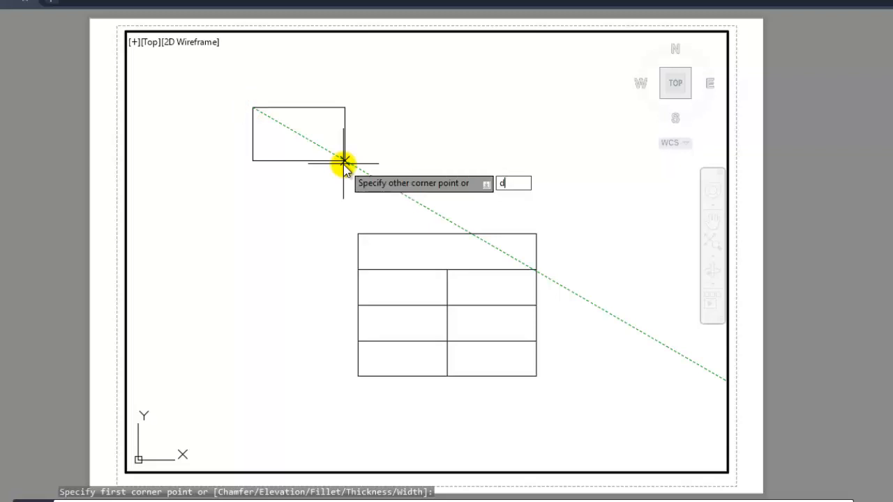
{"action": "key", "text": "Return"}
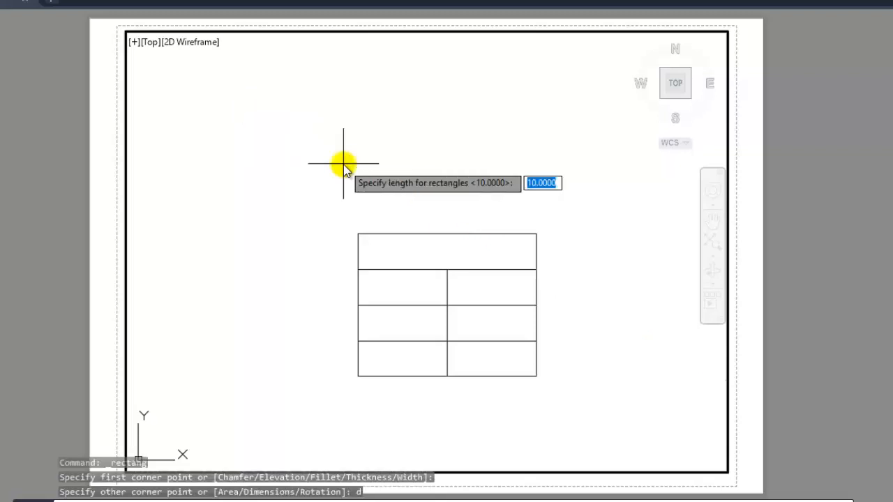
{"action": "key", "text": "Return"}
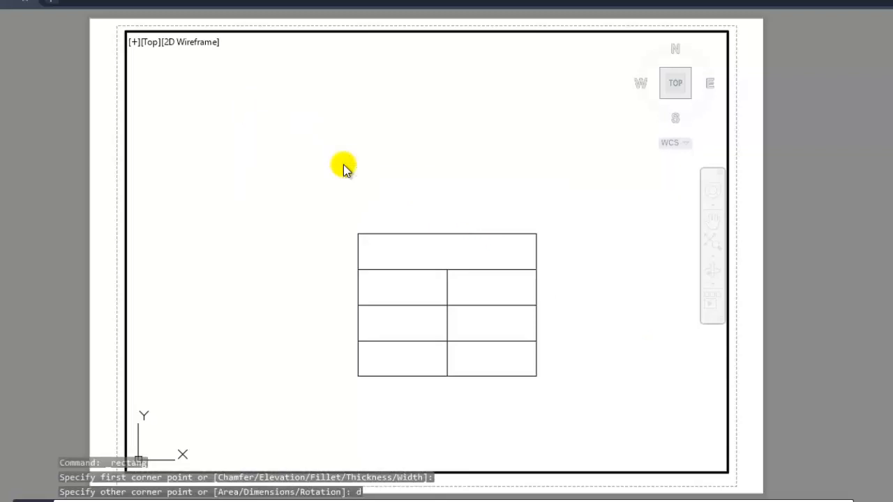
{"action": "type", "text": "6"}
{"action": "key", "text": "Return"}
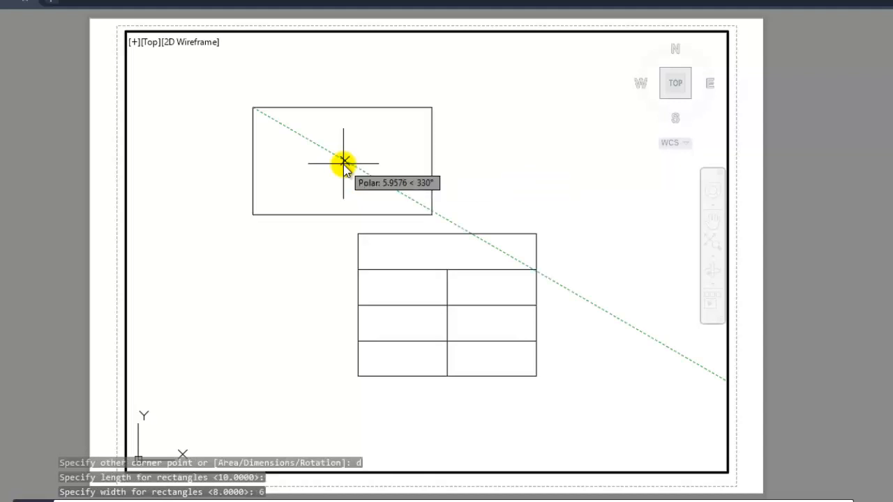
{"action": "left_click", "coordinate": [342, 211]}
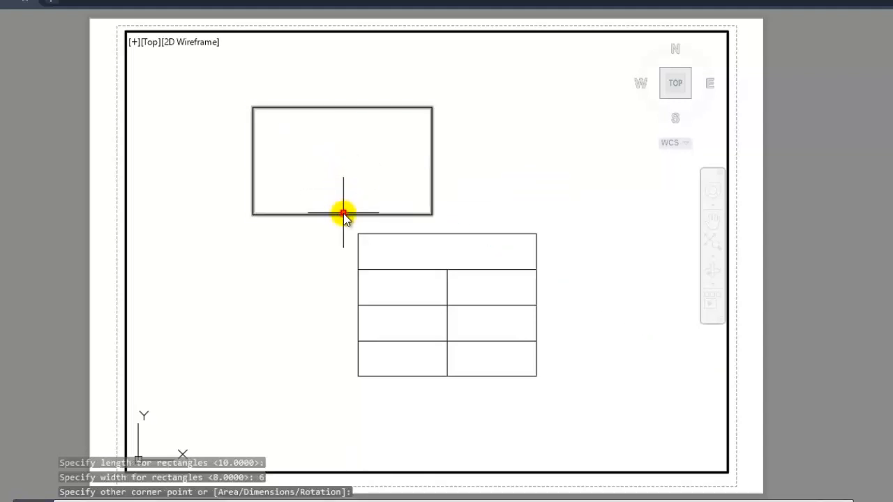
- Move the new rectangle by its lower-left corner onto the upper-left corner of the divided rectangle
{"action": "left_click", "coordinate": [343, 215]}
{"action": "mouse_move", "coordinate": [342, 215]}
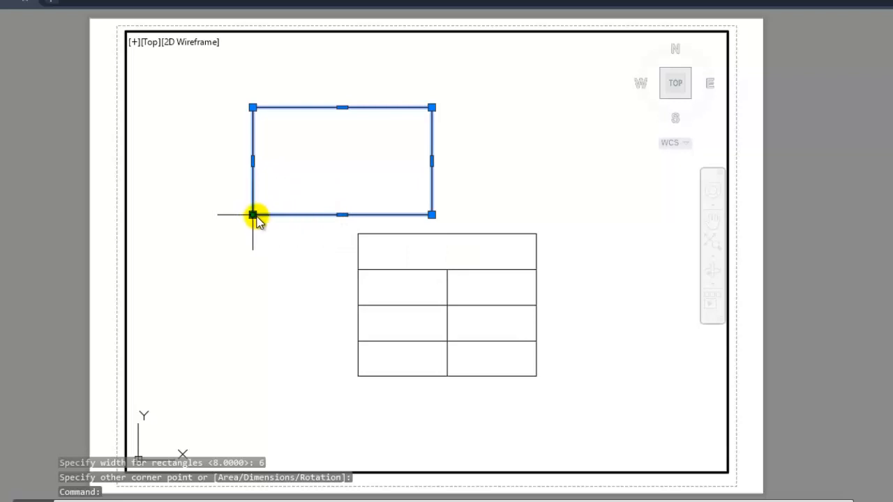
{"action": "mouse_move", "coordinate": [253, 215]}
{"action": "type", "text": "m"}
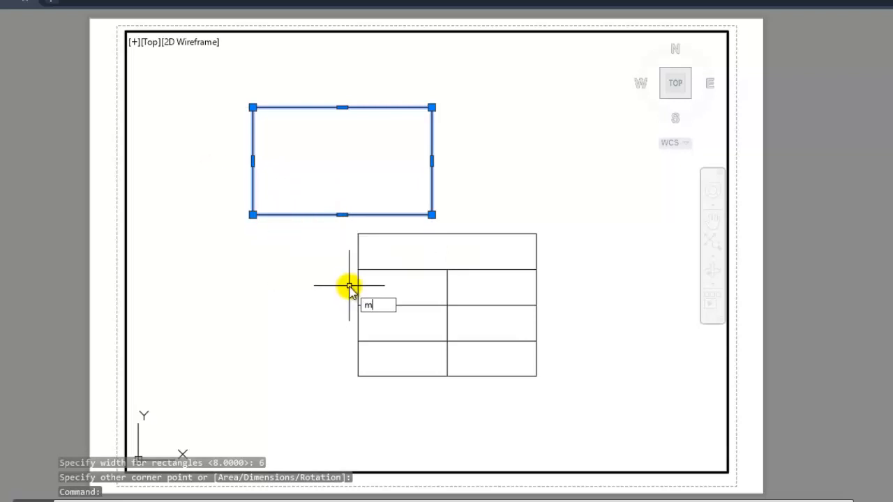
{"action": "key", "text": "Return"}
{"action": "left_click", "coordinate": [253, 215]}
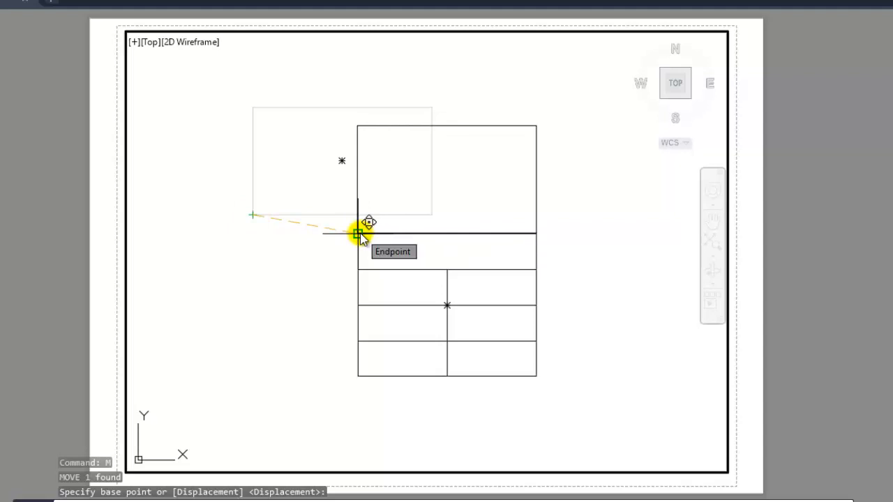
{"action": "left_click", "coordinate": [357, 233]}
{"action": "key", "text": "Escape"}
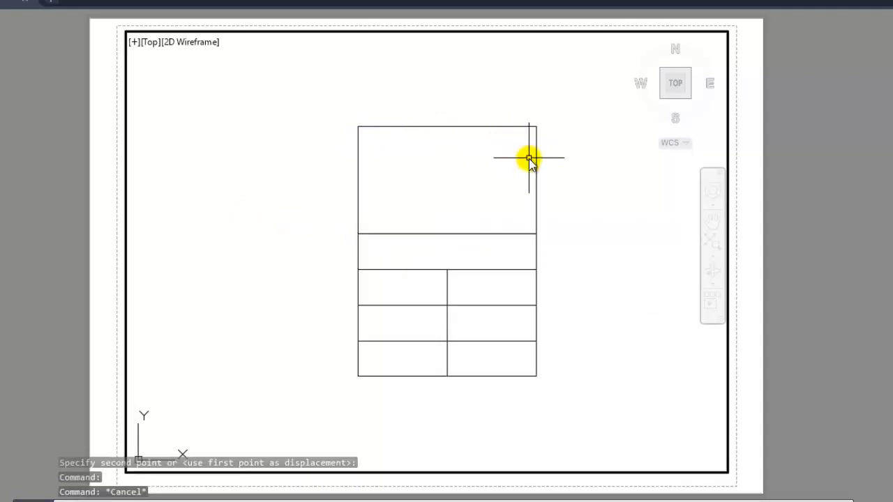
- Explode the upper rectangle into separate lines
{"action": "left_click", "coordinate": [406, 126]}
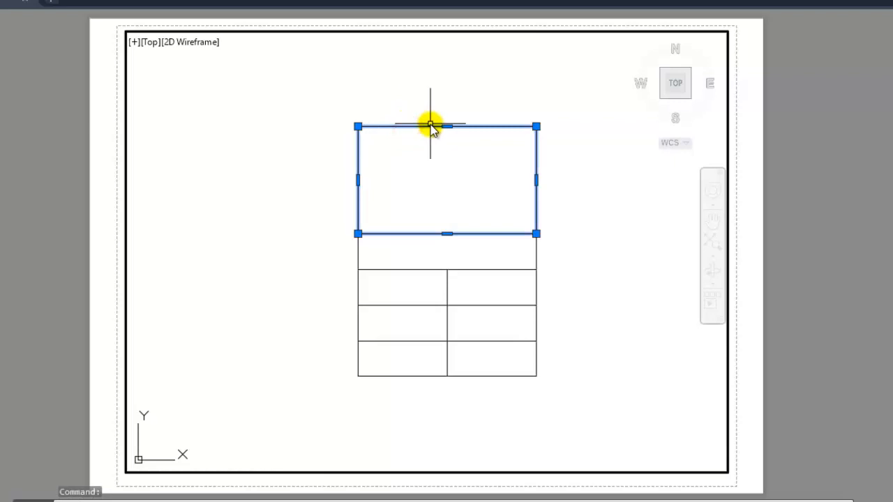
{"action": "type", "text": "x"}
{"action": "key", "text": "Return"}
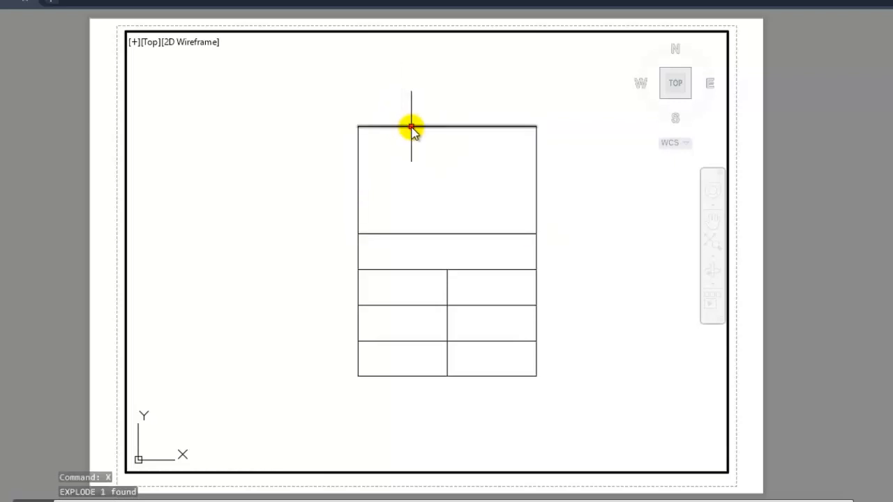
- Offset the top edge of the exploded rectangle 2 units downward
{"action": "left_click", "coordinate": [412, 126]}
{"action": "type", "text": "o"}
{"action": "key", "text": "Return"}
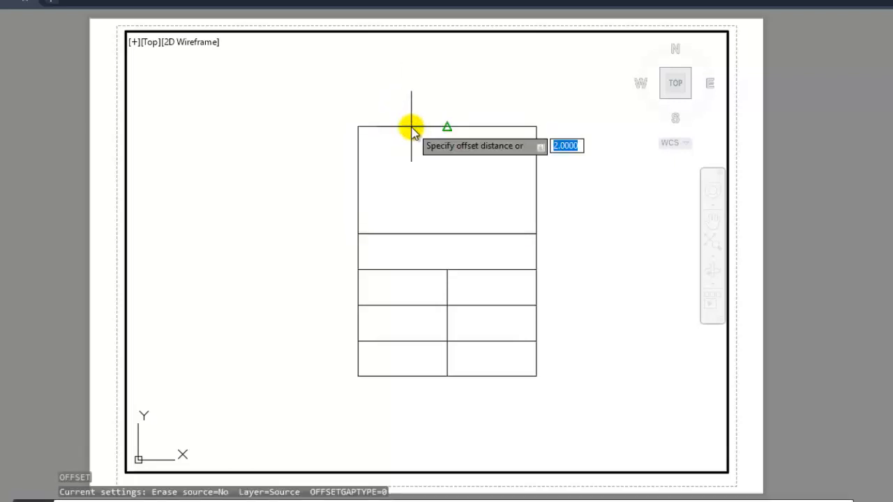
{"action": "key", "text": "Return"}
{"action": "left_click", "coordinate": [417, 167]}
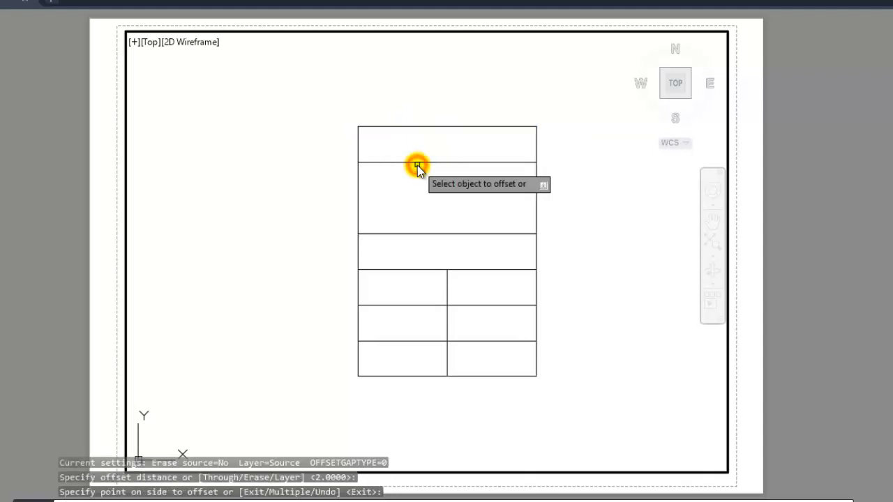
- Offset the line below the top row 2 units downward, and draw a vertical 4-unit line between midpoints through the second and third rows
{"action": "left_click", "coordinate": [416, 164]}
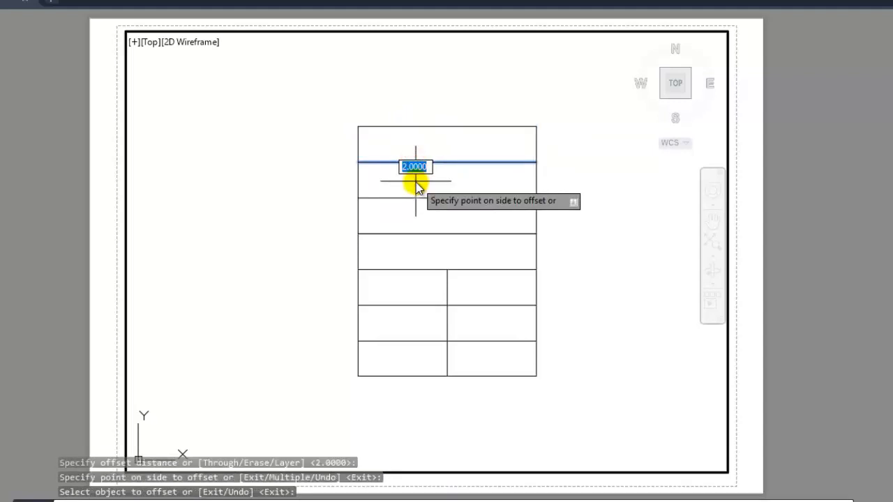
{"action": "left_click", "coordinate": [416, 186]}
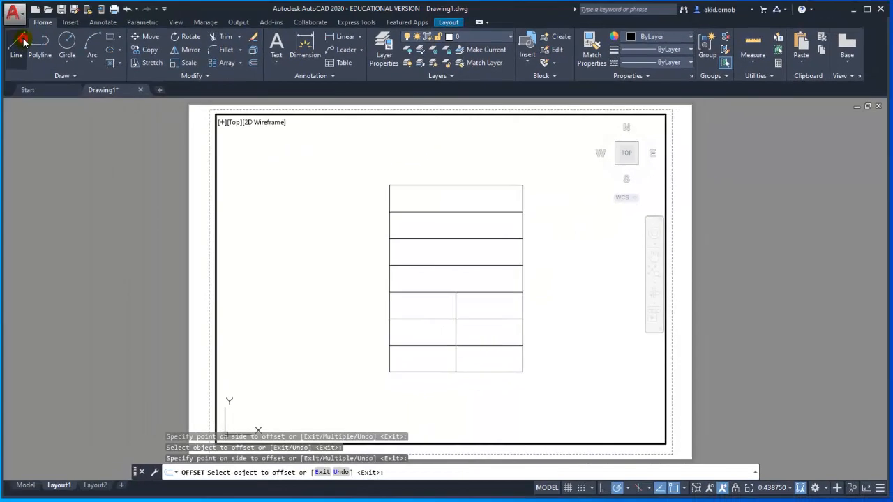
{"action": "left_click", "coordinate": [23, 42]}
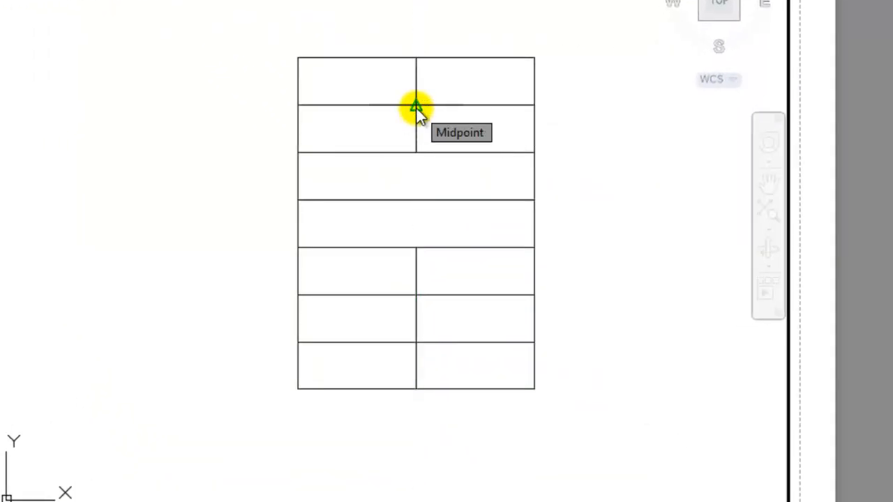
{"action": "left_click", "coordinate": [416, 106]}
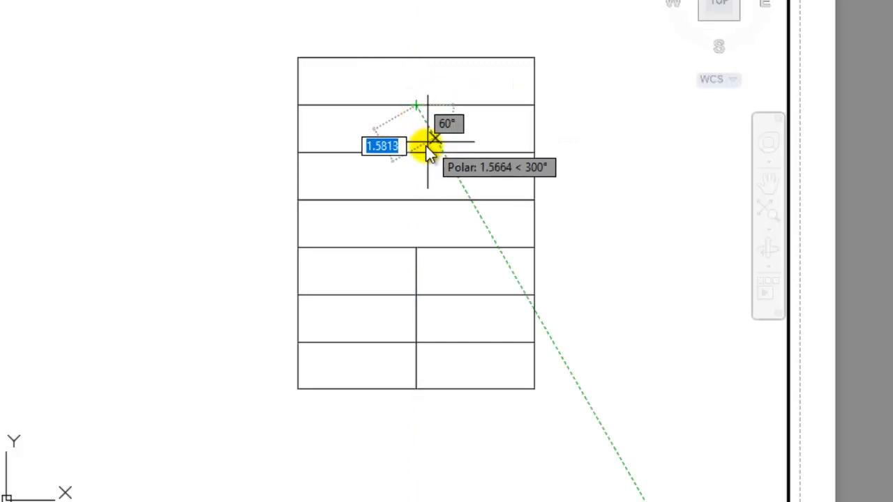
{"action": "left_click", "coordinate": [416, 198]}
{"action": "key", "text": "Escape"}
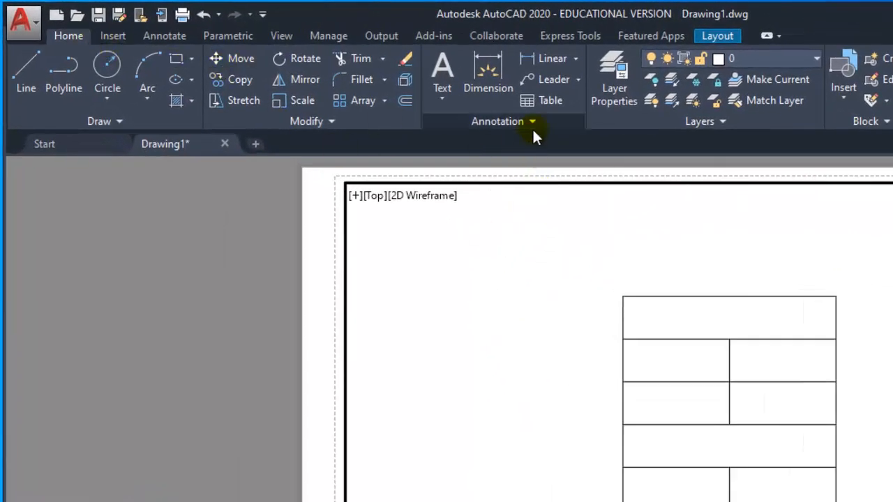
{"action": "left_click", "coordinate": [451, 103]}
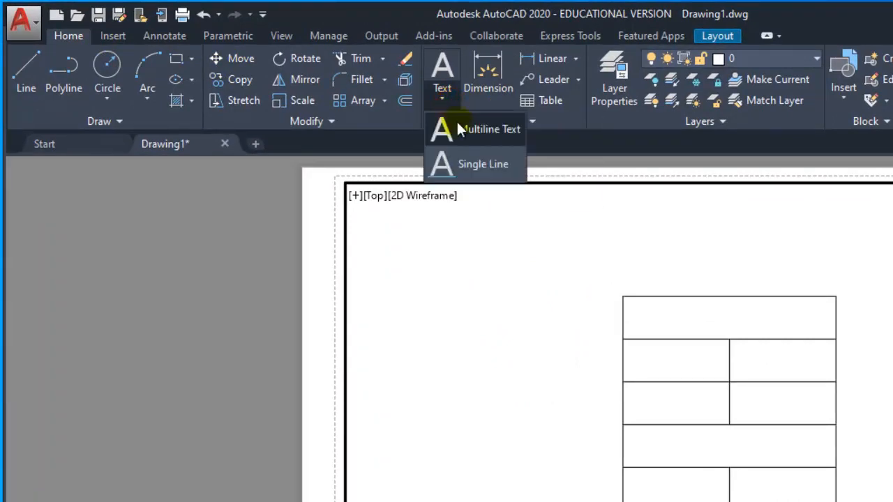
{"action": "left_click", "coordinate": [462, 138]}
{"action": "left_click", "coordinate": [502, 270]}
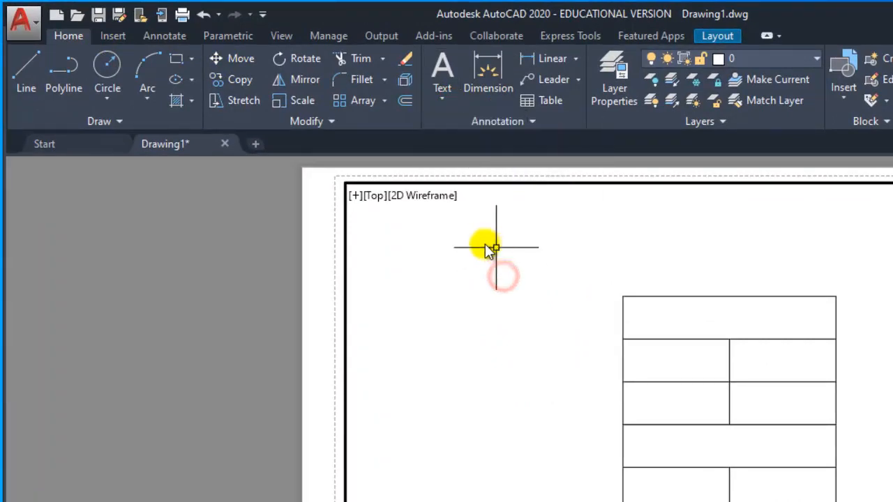
{"action": "left_click", "coordinate": [163, 38]}
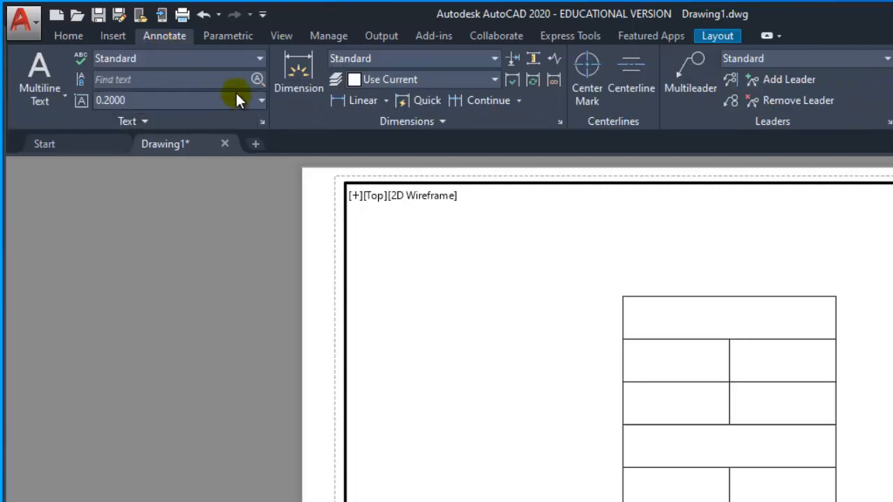
{"action": "left_click", "coordinate": [63, 95]}
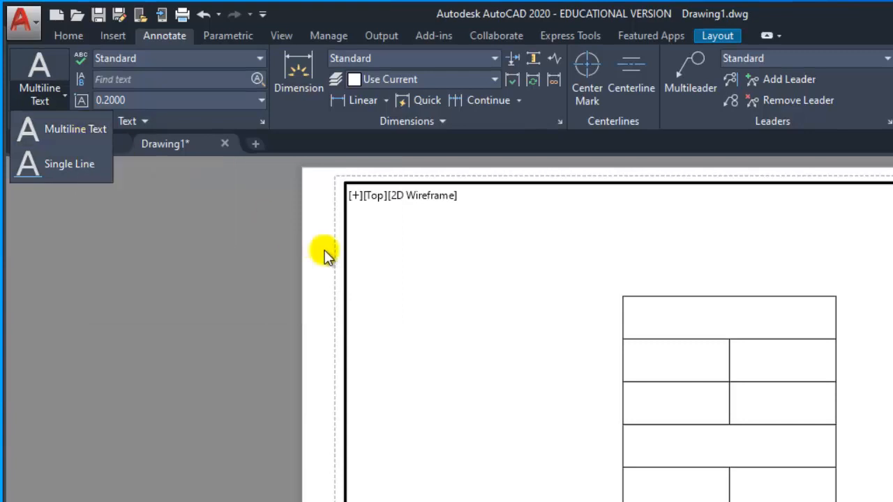
{"action": "left_click", "coordinate": [546, 327]}
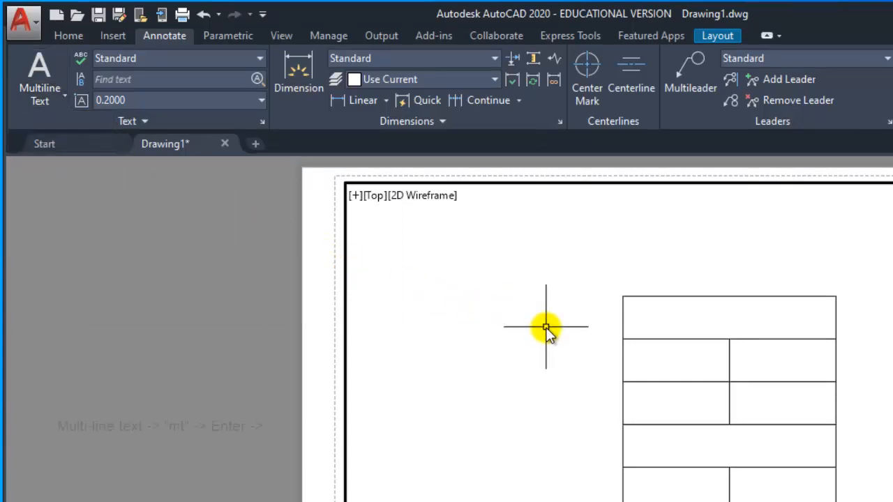
- Create a multiline text box across the top row, starting at the table's upper-left corner and ending at the row's lower-right end
{"action": "type", "text": "mt"}
{"action": "key", "text": "Return"}
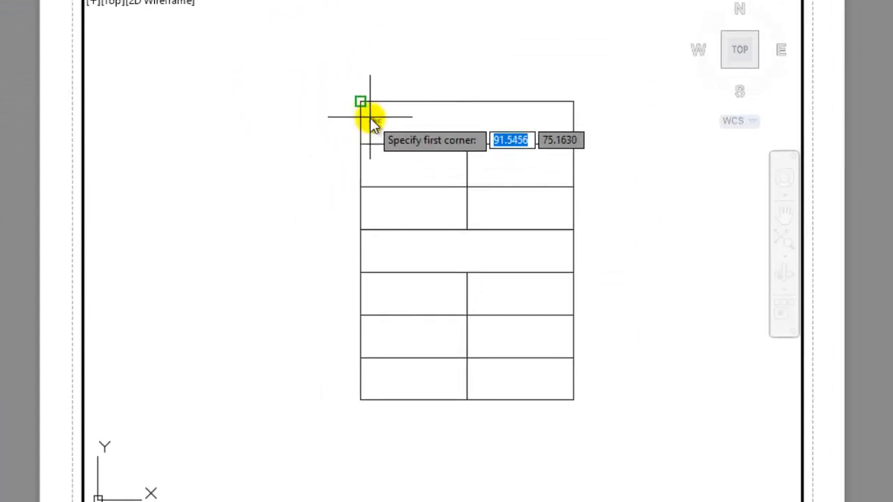
{"action": "left_click", "coordinate": [361, 102]}
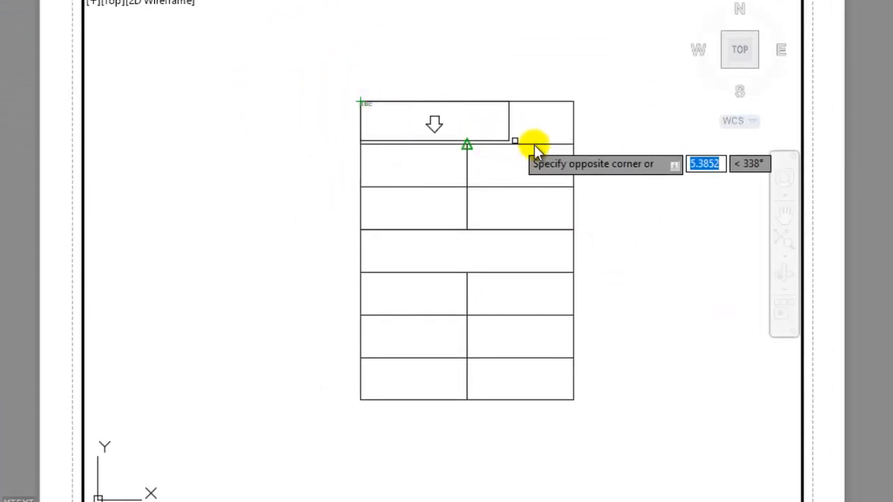
{"action": "left_click", "coordinate": [587, 146]}
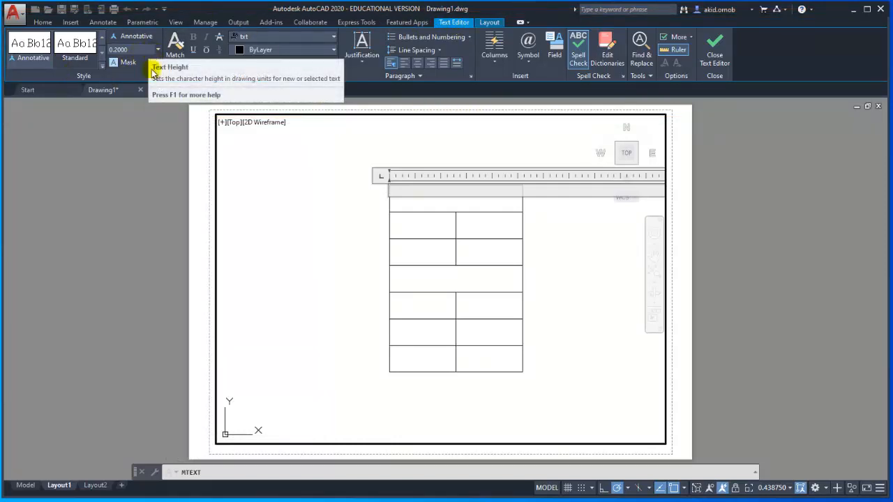
{"action": "left_click", "coordinate": [296, 43]}
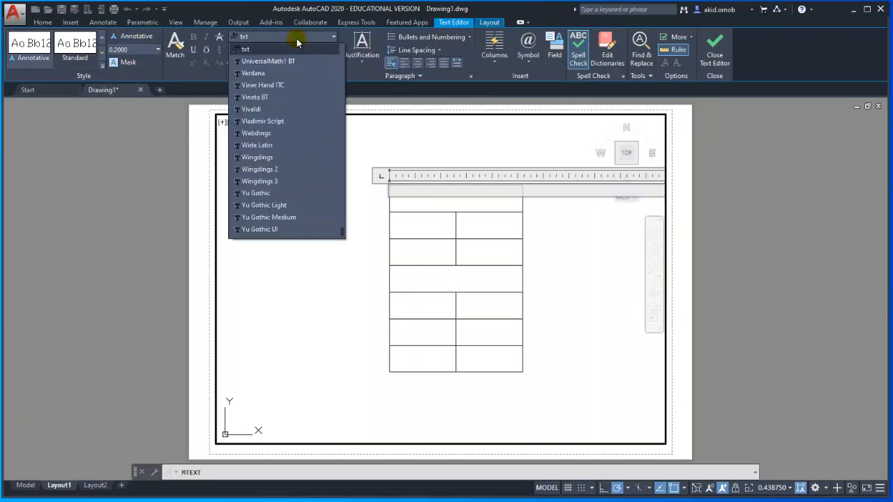
{"action": "left_click", "coordinate": [296, 43]}
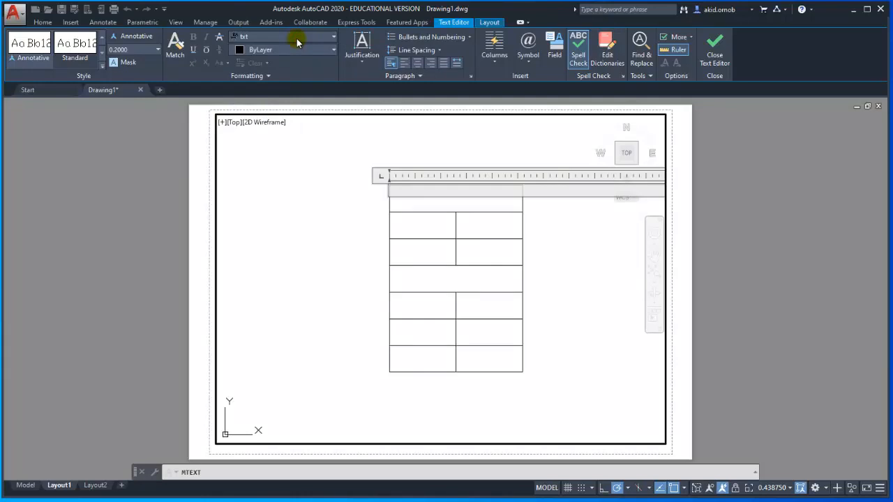
{"action": "left_click", "coordinate": [303, 55]}
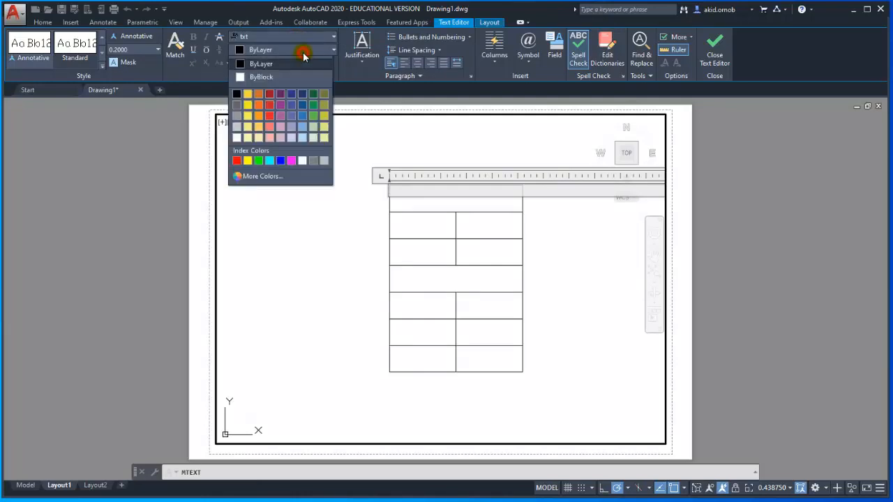
{"action": "left_click", "coordinate": [304, 56]}
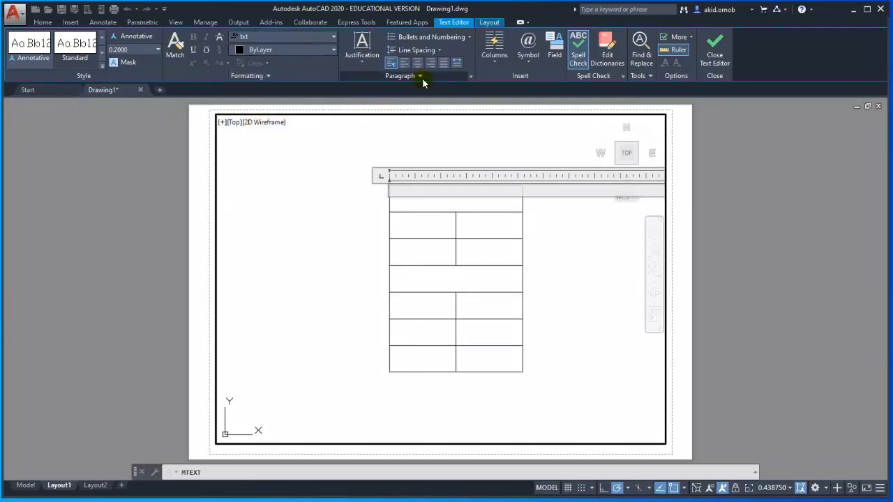
{"action": "left_click", "coordinate": [529, 62]}
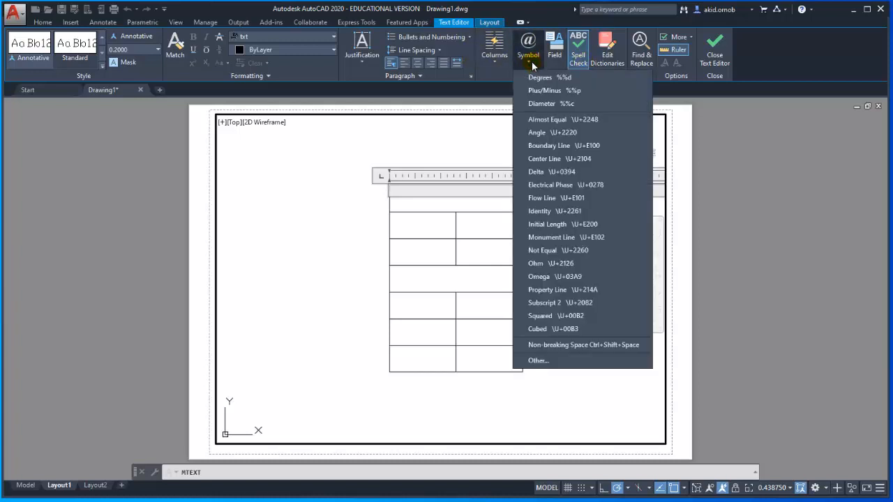
{"action": "left_click", "coordinate": [531, 62]}
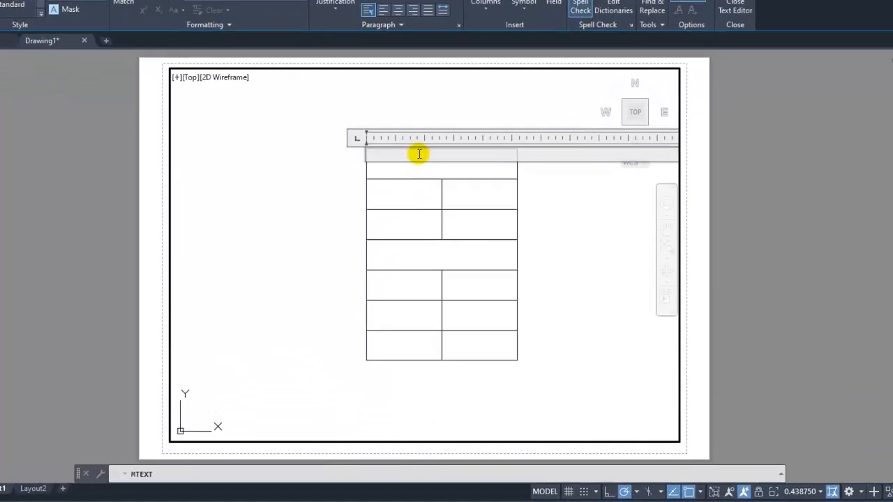
- Enter "Project Information" as the text of the top row
{"action": "type", "text": "Proke"}
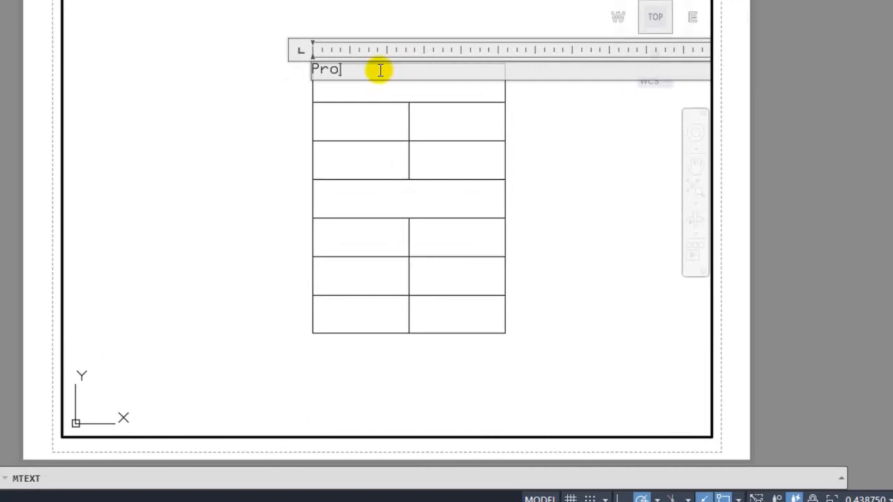
{"action": "key", "text": "BackSpace"}
{"action": "key", "text": "BackSpace"}
{"action": "type", "text": "ject Information"}
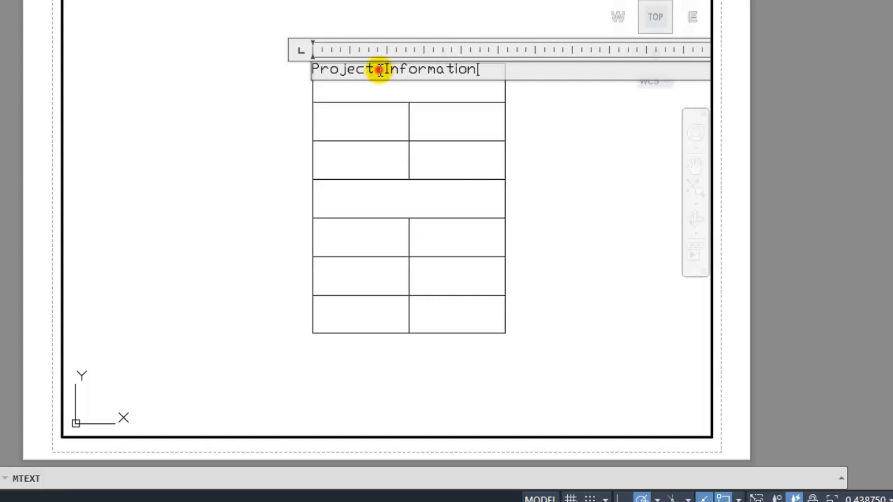
- Set the height of all the "Project Information" text to 0.5 and finish editing the text
{"action": "double_click", "coordinate": [379, 69]}
{"action": "triple_click", "coordinate": [379, 70]}
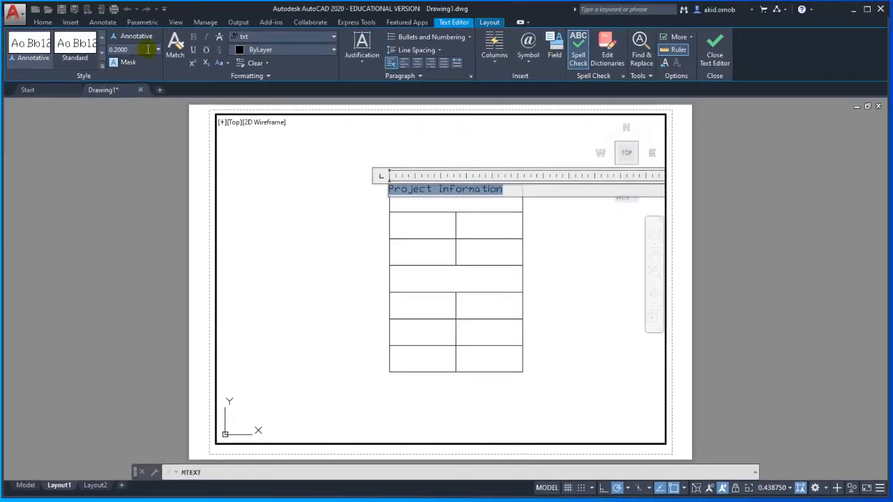
{"action": "left_click", "coordinate": [148, 50]}
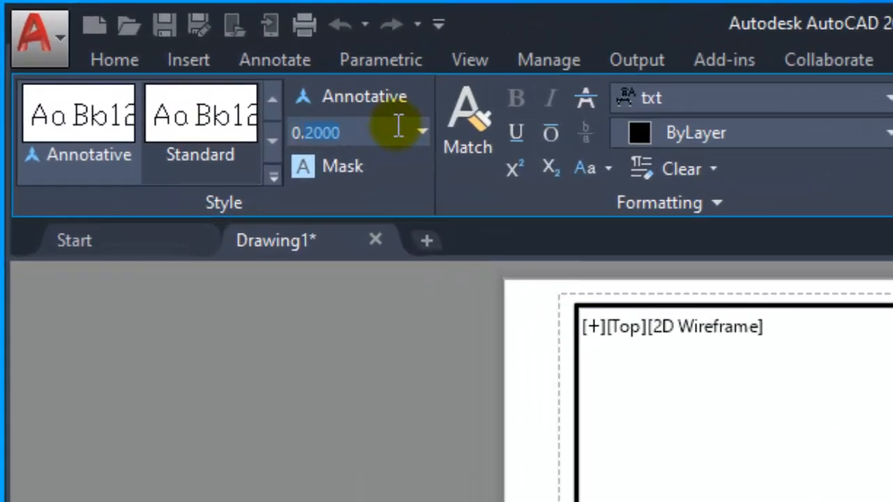
{"action": "type", "text": "0.5"}
{"action": "key", "text": "Return"}
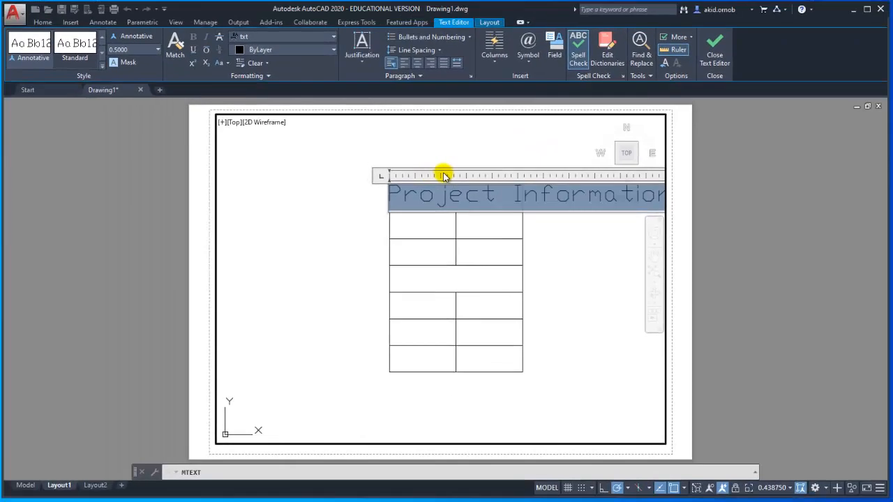
{"action": "left_click", "coordinate": [324, 187]}
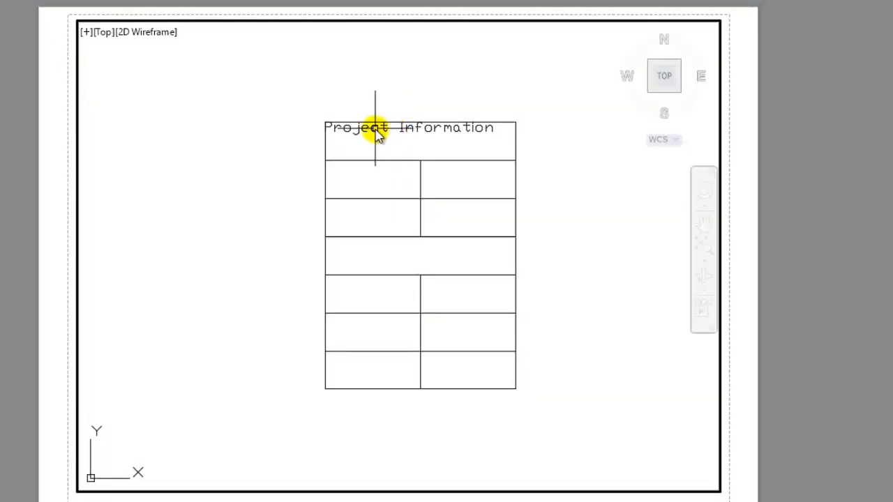
{"action": "key", "text": "Escape"}
- Move the "Project Information" text straight down about 0.67 units within the top row
{"action": "left_click", "coordinate": [375, 131]}
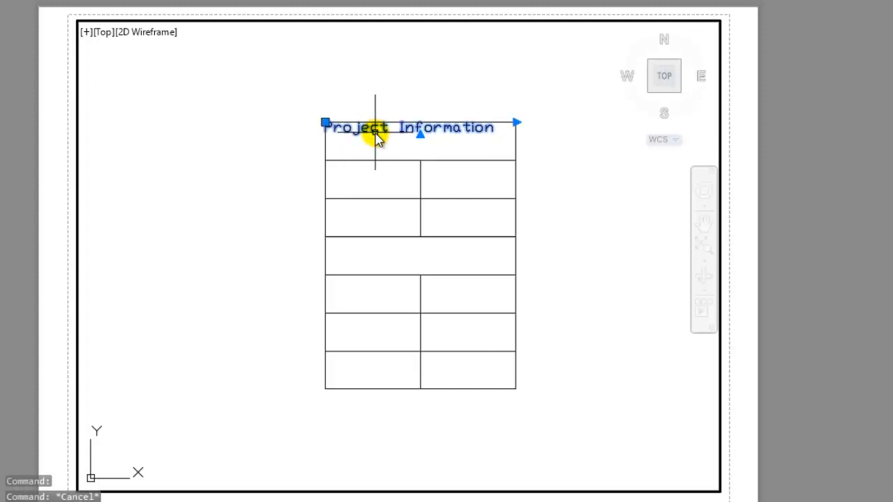
{"action": "left_click", "coordinate": [325, 122]}
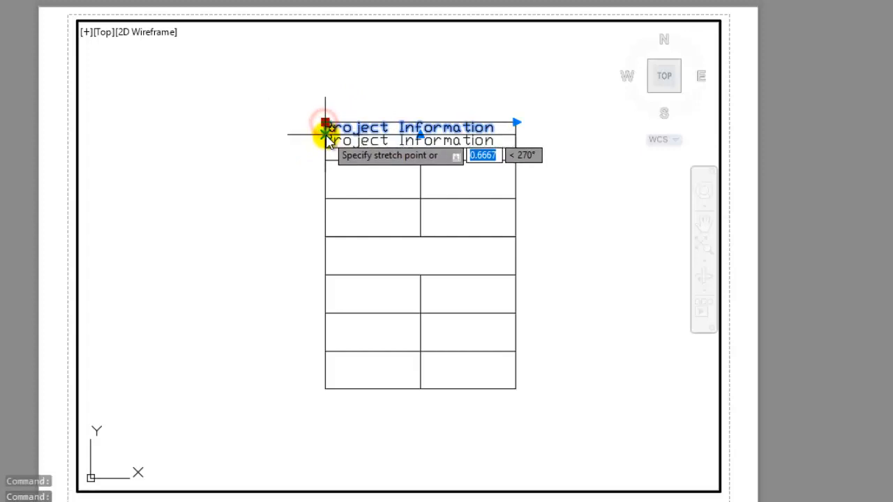
{"action": "left_click", "coordinate": [325, 135]}
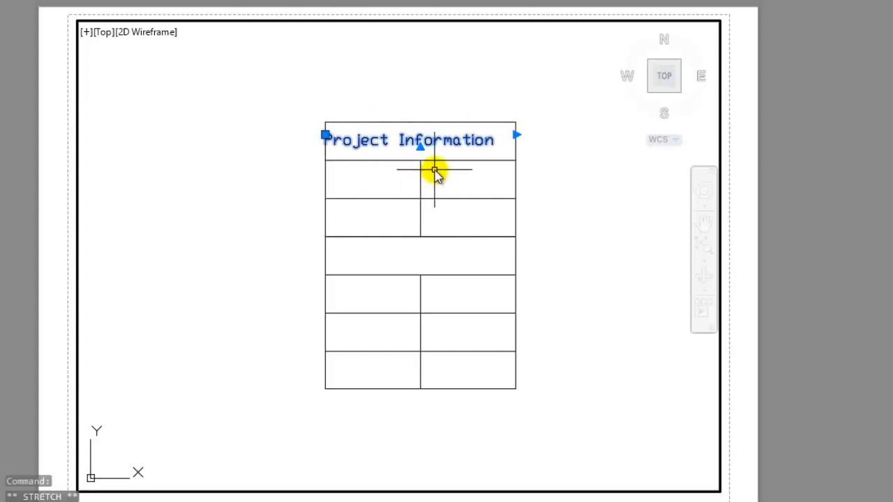
- Stretch the text's frame down to the bottom of the fourth row and widen it well beyond the table's right edge
{"action": "scroll", "coordinate": [433, 171], "scroll_direction": "up", "scroll_amount": 2}
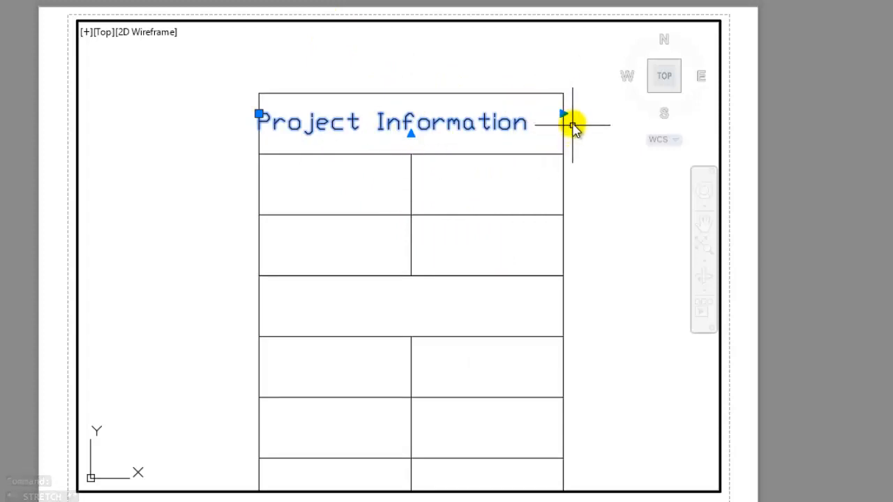
{"action": "scroll", "coordinate": [419, 137], "scroll_direction": "down", "scroll_amount": 2}
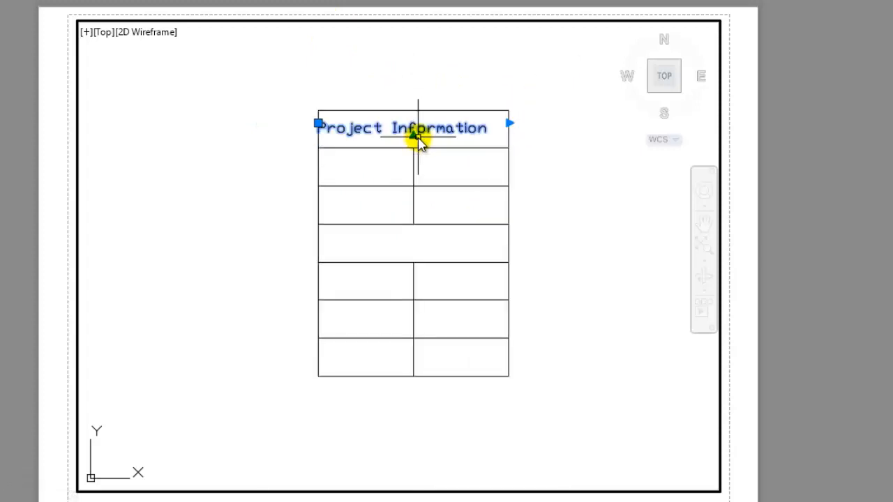
{"action": "middle_click_drag", "start_coordinate": [418, 137], "coordinate": [404, 121]}
{"action": "left_click", "coordinate": [400, 119]}
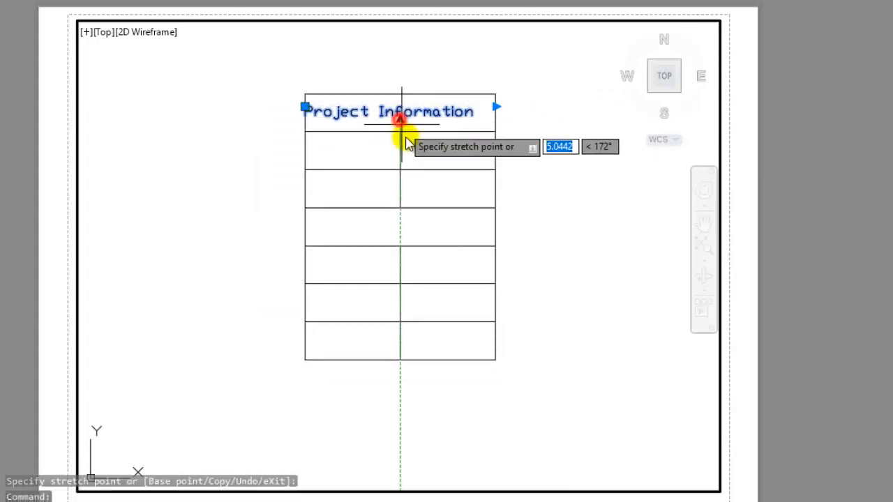
{"action": "left_click", "coordinate": [403, 243]}
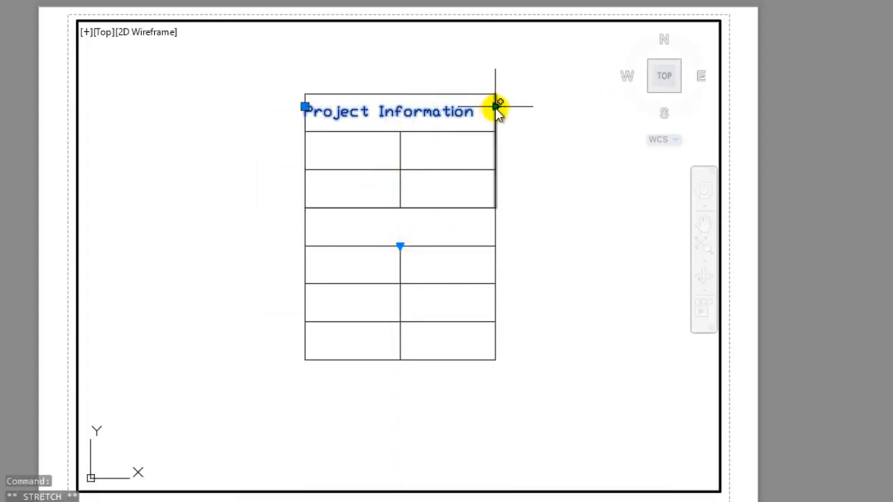
{"action": "left_click", "coordinate": [496, 109]}
{"action": "left_click", "coordinate": [608, 113]}
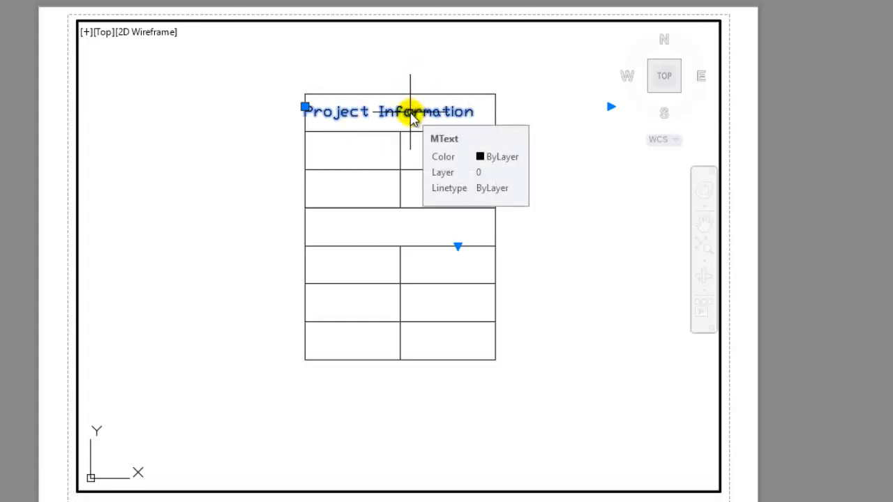
{"action": "type", "text": "TEXTEDIT"}
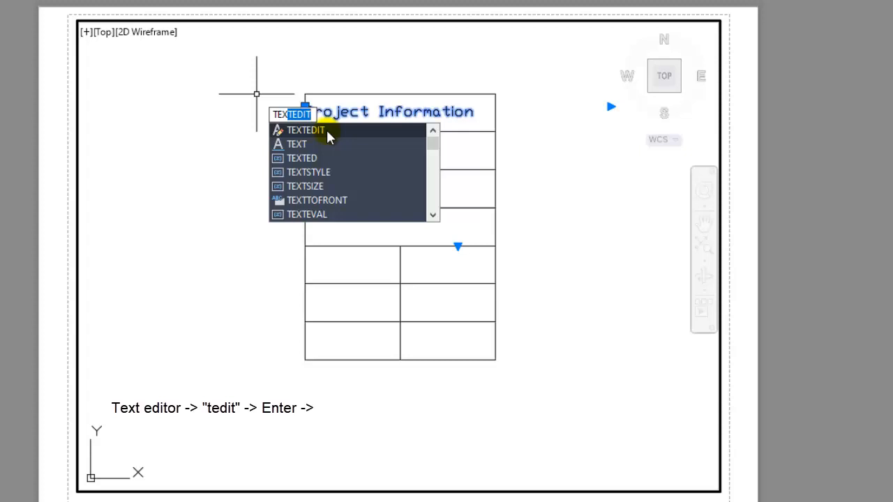
{"action": "key", "text": "Return"}
{"action": "left_click", "coordinate": [325, 133]}
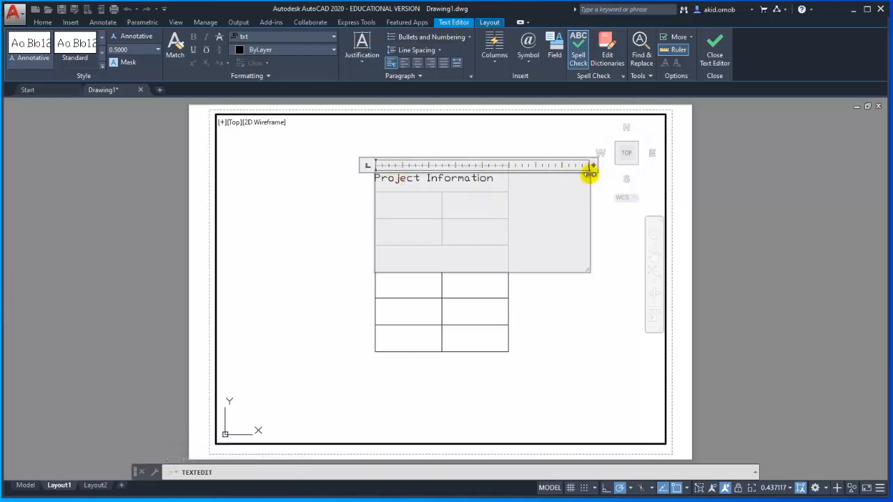
{"action": "left_click", "coordinate": [523, 186]}
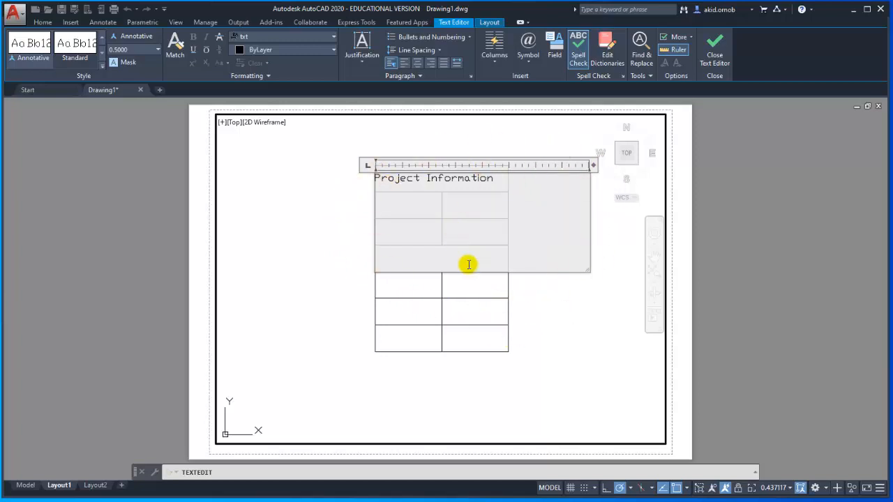
{"action": "key", "text": "Escape"}
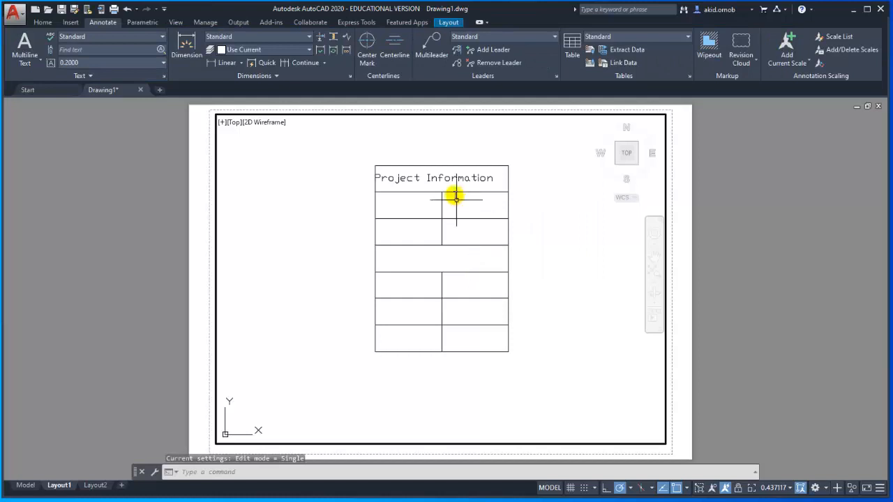
{"action": "left_click", "coordinate": [454, 179]}
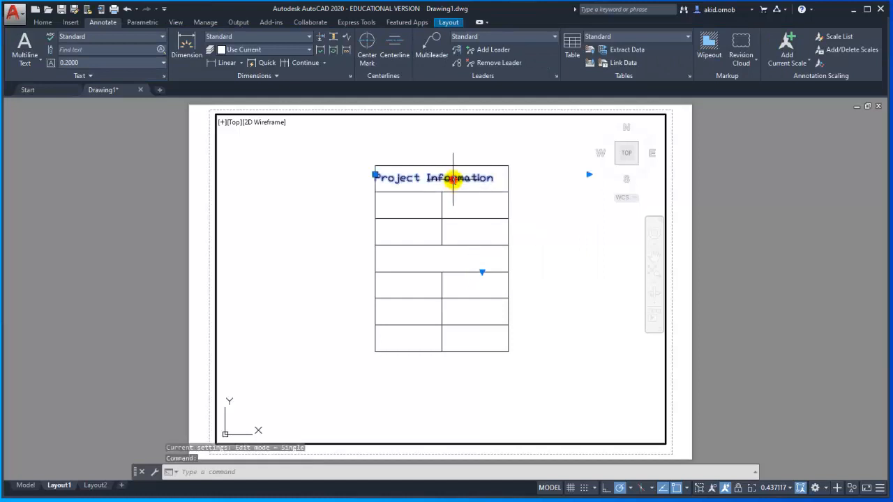
{"action": "key", "text": "Escape"}
- Copy the "Project Information" text into the second row, aligned with the table's left edge
{"action": "left_click", "coordinate": [412, 178]}
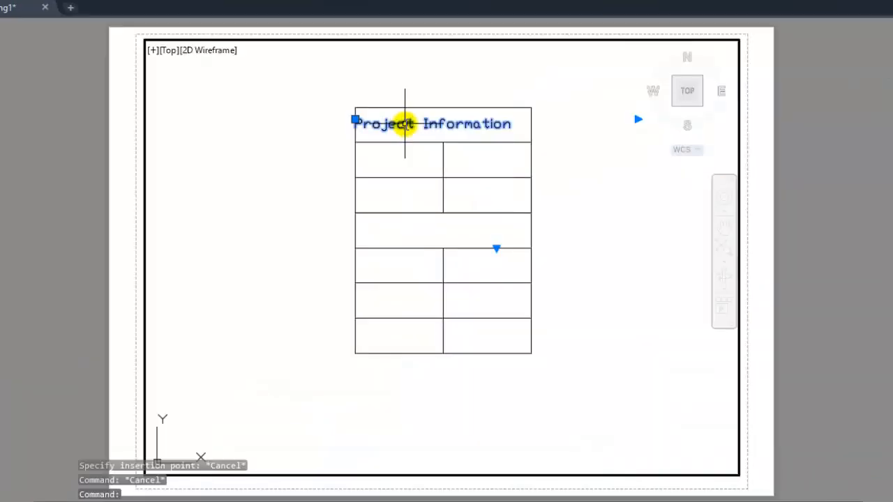
{"action": "key", "text": "ctrl+c"}
{"action": "key", "text": "ctrl+v"}
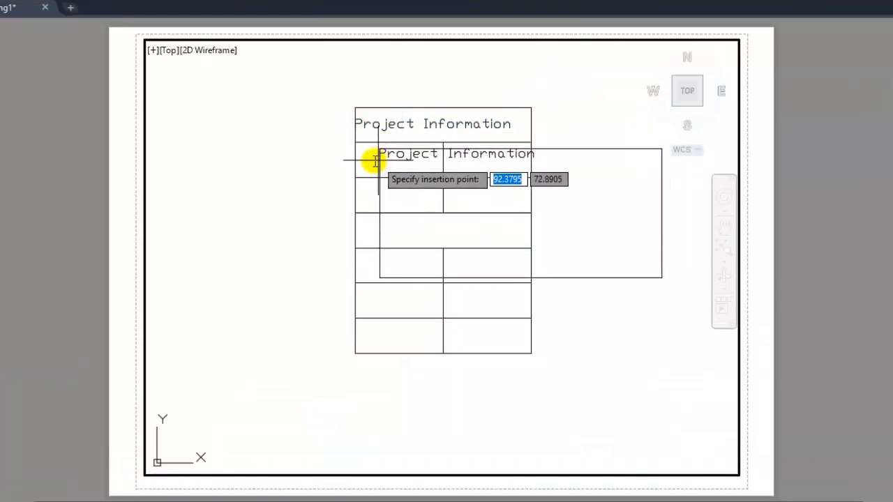
{"action": "left_click", "coordinate": [354, 162]}
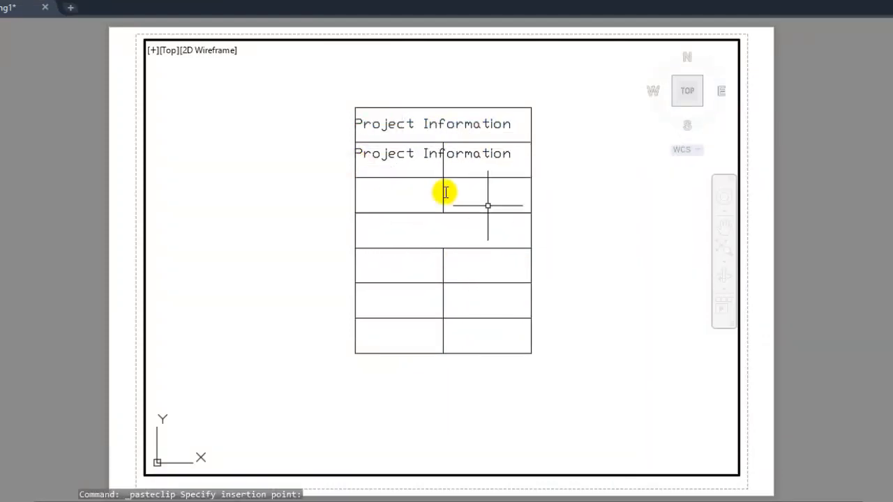
- Replace the copied text in the second row with "Model" and finish editing
{"action": "left_click", "coordinate": [417, 149]}
{"action": "left_click", "coordinate": [400, 154]}
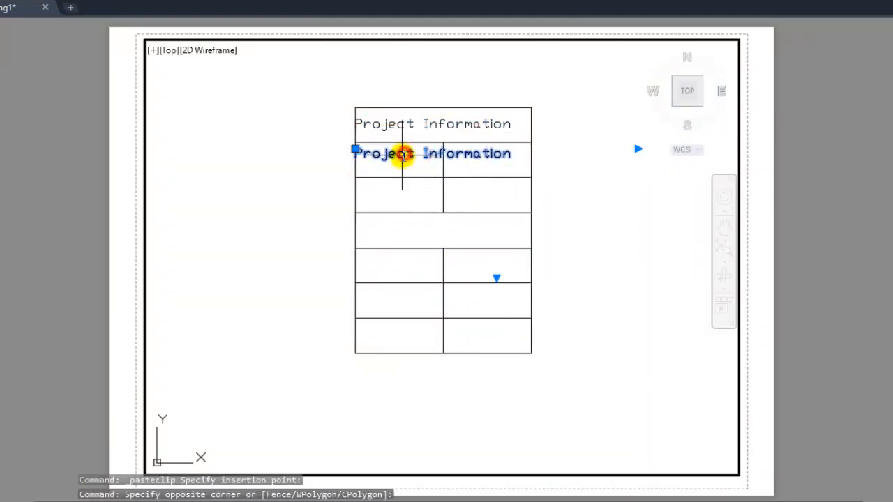
{"action": "double_click", "coordinate": [400, 155]}
{"action": "left_click_drag", "start_coordinate": [510, 155], "coordinate": [431, 162]}
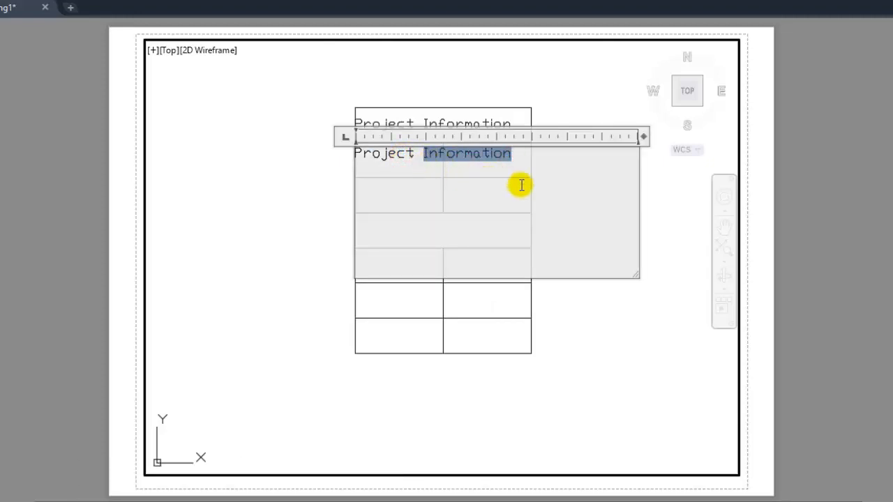
{"action": "key", "text": "Delete"}
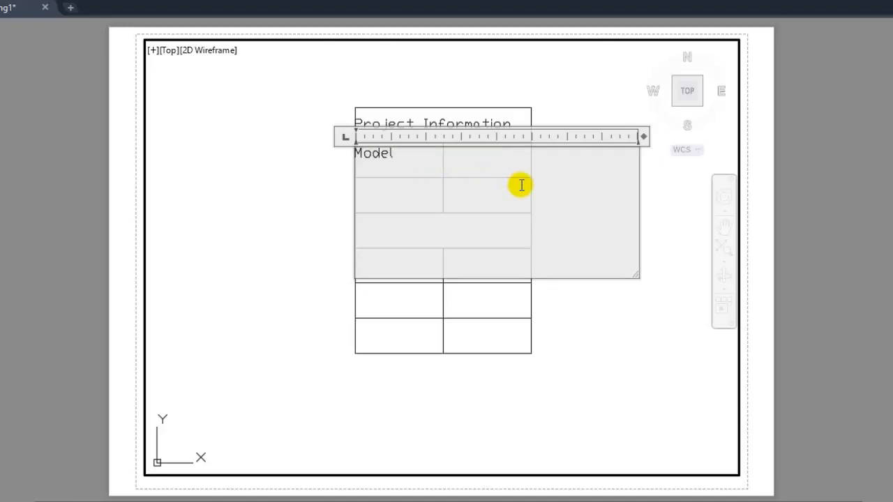
{"action": "left_click", "coordinate": [289, 272]}
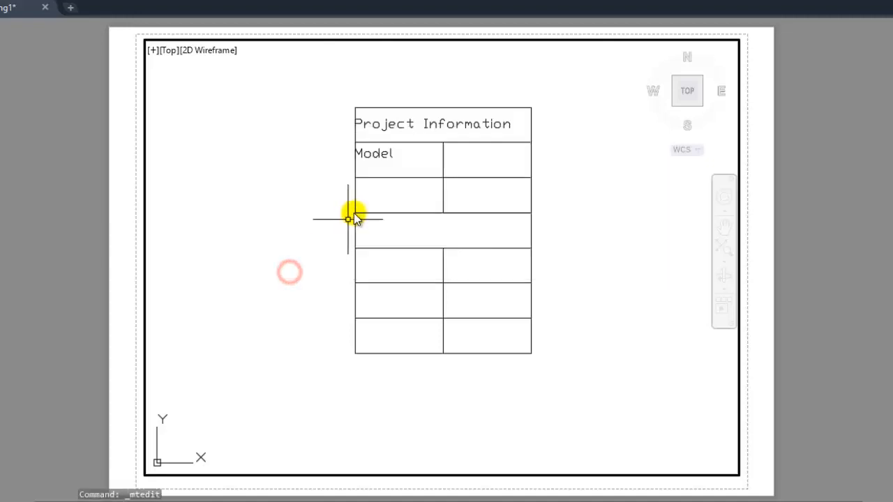
- Copy the "Model" text into the first cell of the third row, aligned with the table's left edge
{"action": "left_click", "coordinate": [372, 155]}
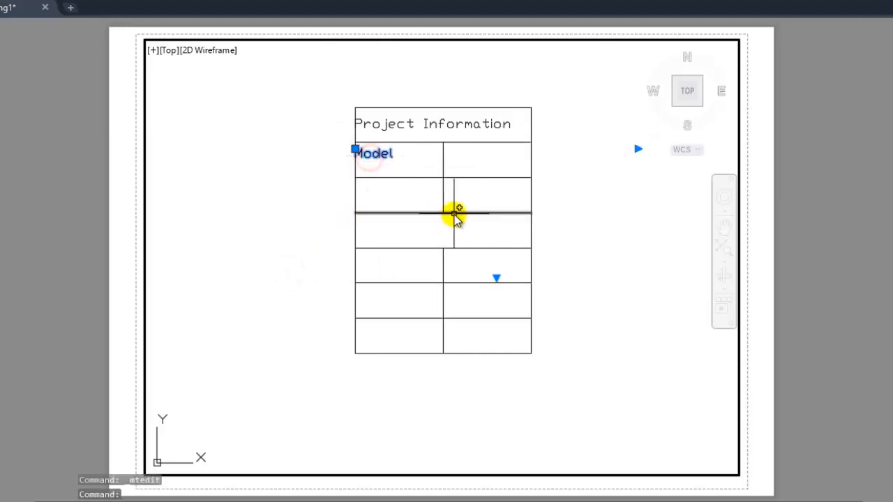
{"action": "key", "text": "ctrl+c"}
{"action": "key", "text": "ctrl+v"}
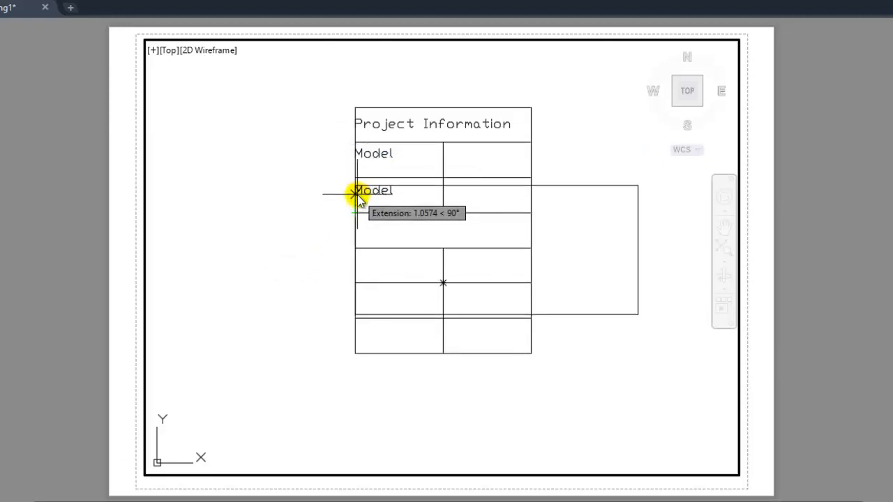
{"action": "left_click", "coordinate": [377, 194]}
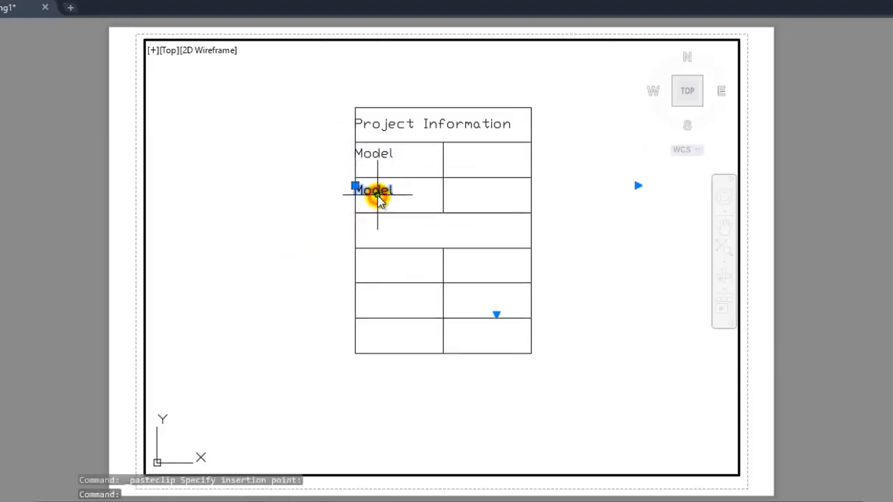
- Replace the copied text in the third row with "Group" and finish editing
{"action": "double_click", "coordinate": [383, 195]}
{"action": "left_click_drag", "start_coordinate": [399, 194], "coordinate": [366, 202]}
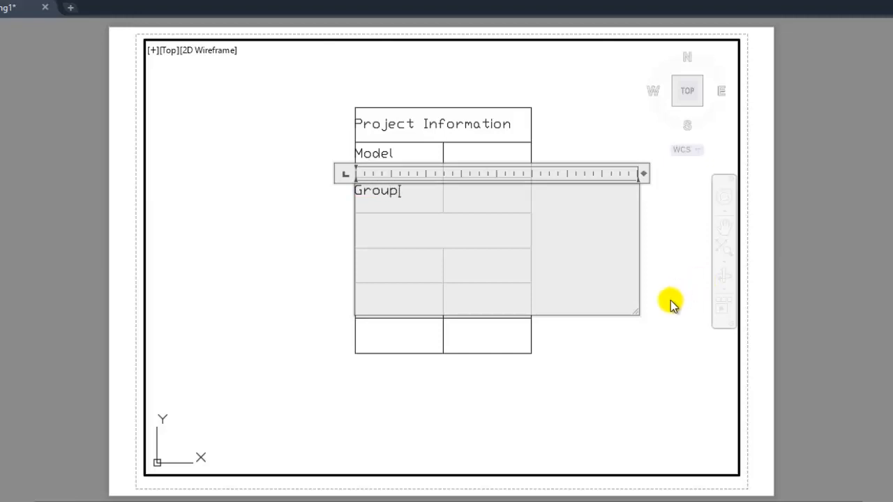
{"action": "left_click", "coordinate": [658, 342]}
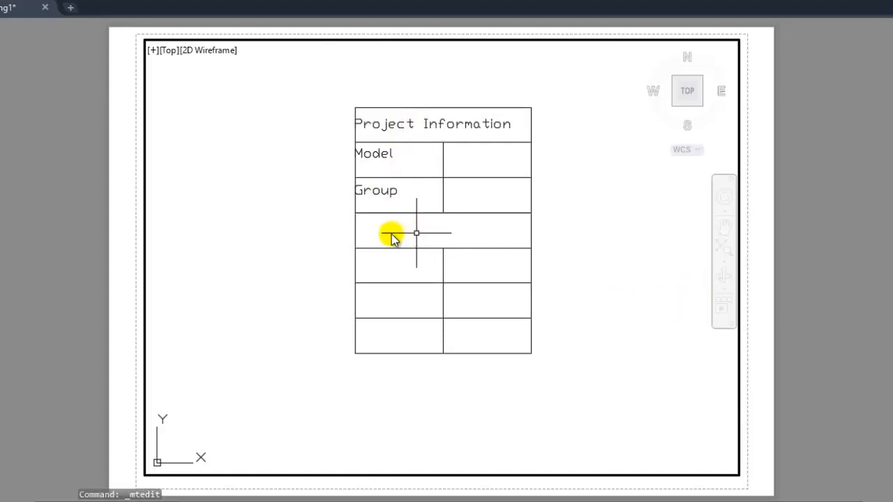
- Paste a copy of the "Project Information" text just below the "Group" label, aligned with the table's left edge
{"action": "left_click", "coordinate": [434, 129]}
{"action": "key", "text": "ctrl+c"}
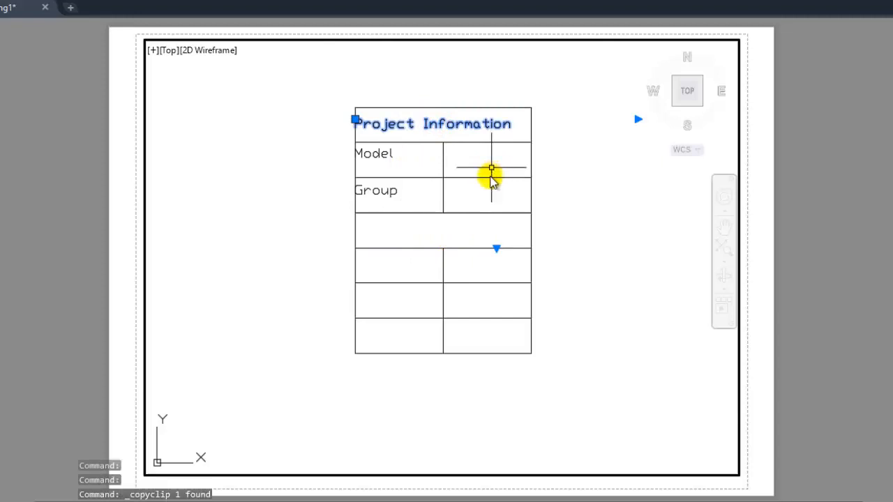
{"action": "key", "text": "ctrl+v"}
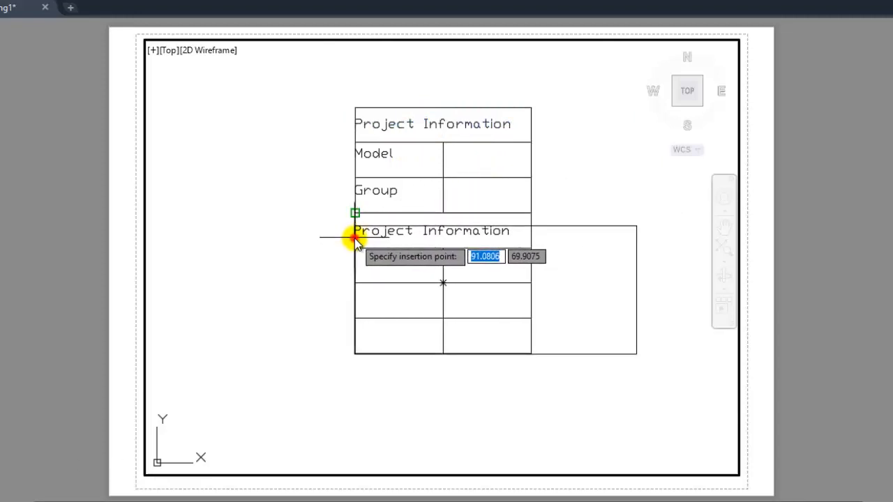
{"action": "left_click", "coordinate": [354, 238]}
- Move the copied "Project Information" text straight down about 1.45 units into the fourth row
{"action": "left_click", "coordinate": [408, 205]}
{"action": "left_click", "coordinate": [355, 205]}
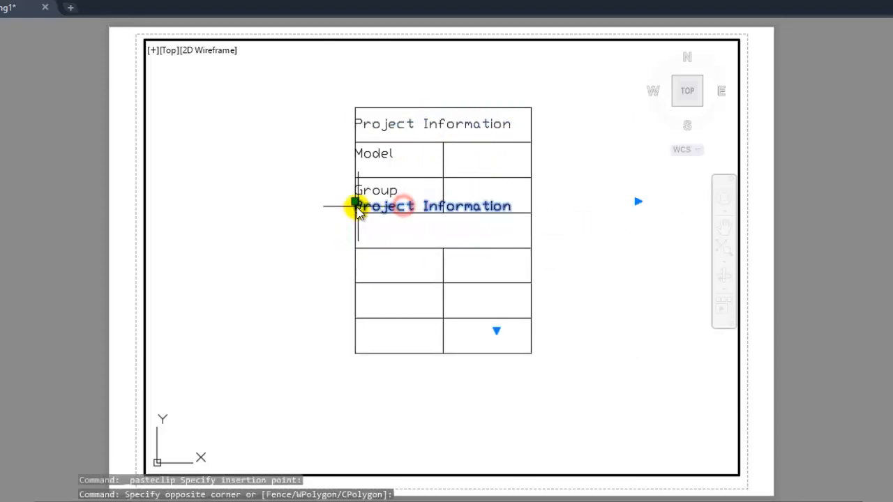
{"action": "left_click", "coordinate": [355, 203]}
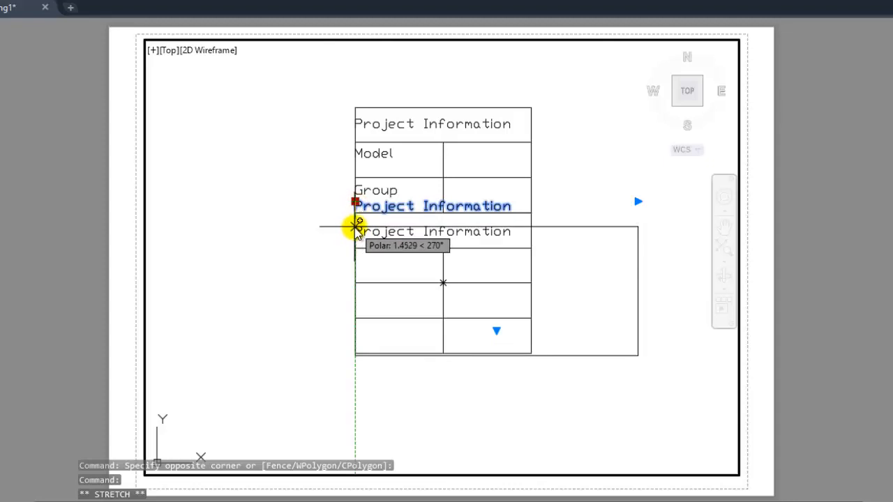
{"action": "left_click", "coordinate": [355, 227]}
- Change the fourth row's text to "Student Information" and finish editing
{"action": "left_click", "coordinate": [423, 235]}
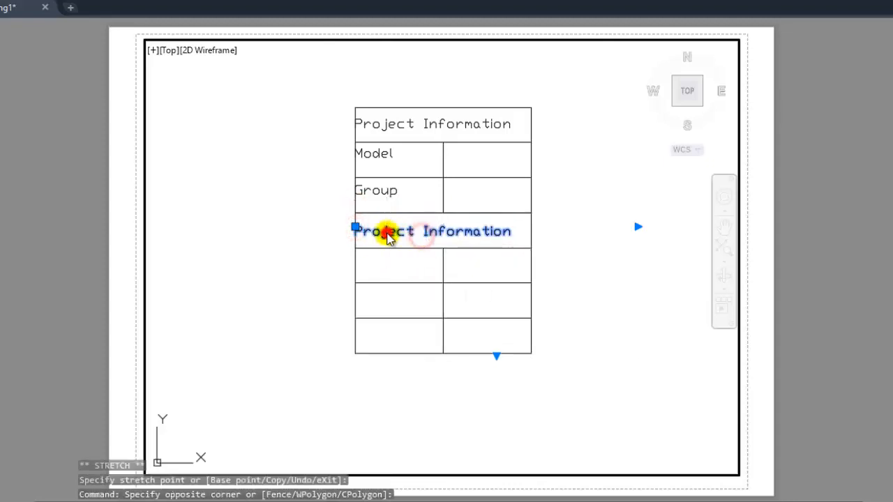
{"action": "double_click", "coordinate": [387, 234]}
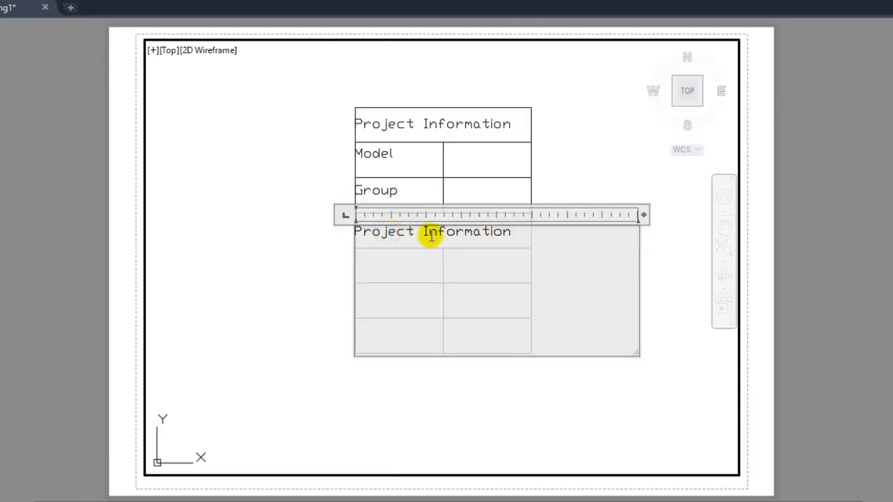
{"action": "left_click_drag", "start_coordinate": [417, 232], "coordinate": [351, 232]}
{"action": "type", "text": "S"}
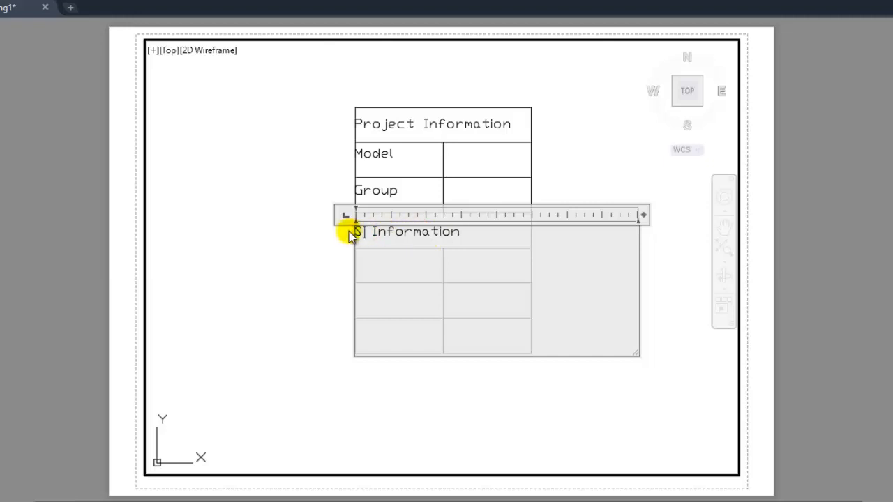
{"action": "type", "text": "tudent"}
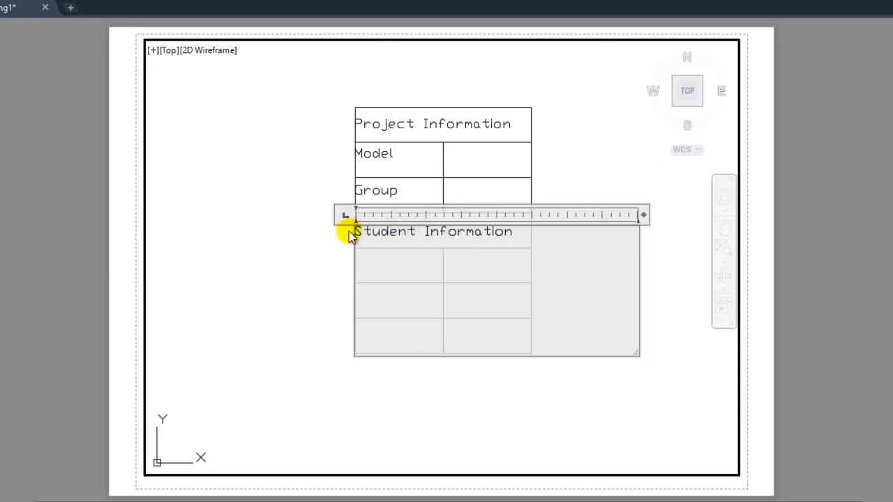
{"action": "left_click", "coordinate": [309, 259]}
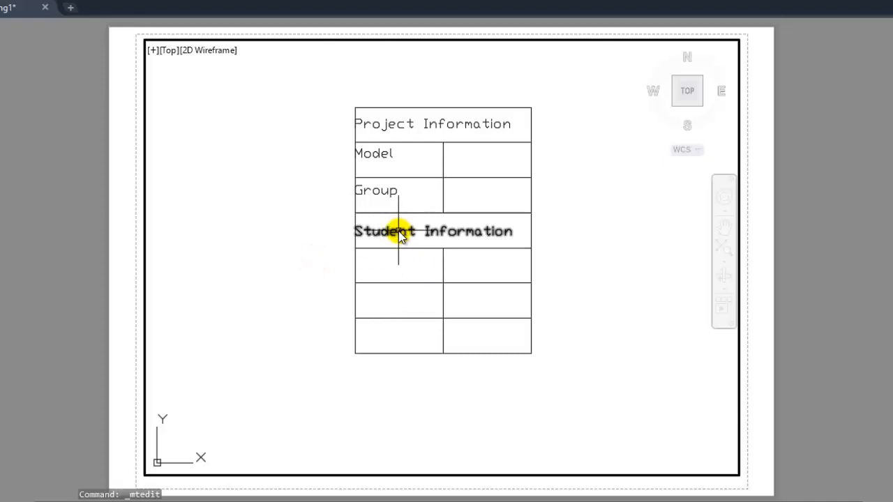
- Copy the "Model" text and position the copy in the first cell of the fifth row, at the table's left edge
{"action": "left_click", "coordinate": [377, 153]}
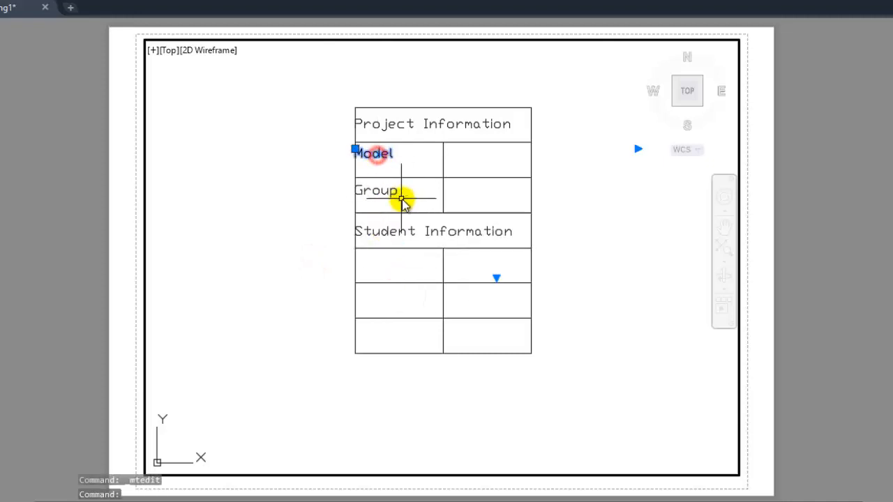
{"action": "key", "text": "ctrl+c"}
{"action": "key", "text": "ctrl+v"}
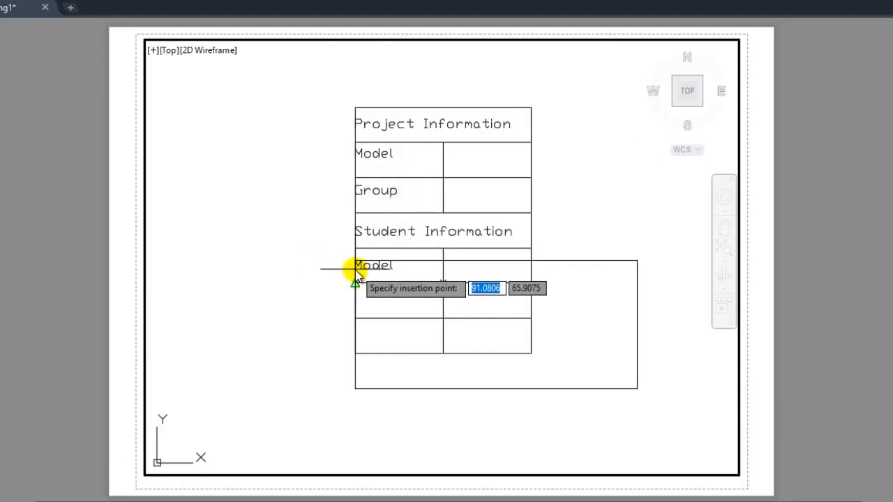
{"action": "left_click", "coordinate": [368, 276]}
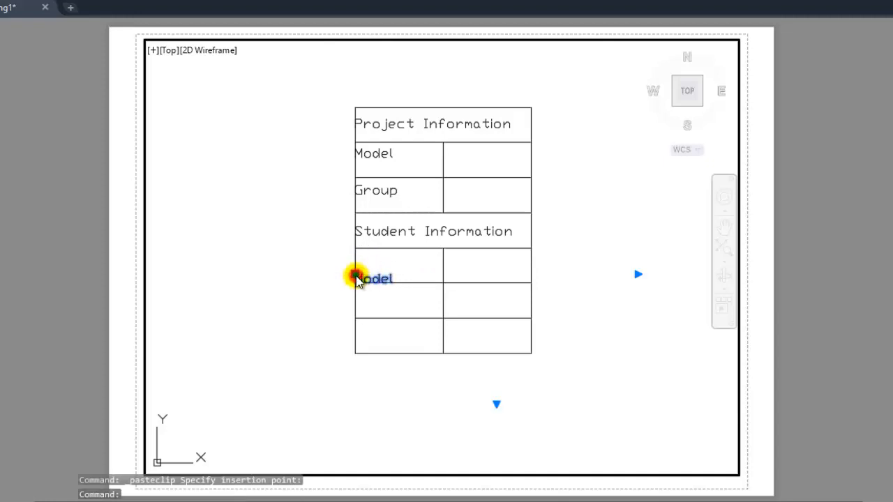
{"action": "left_click", "coordinate": [357, 275]}
- Replace the copied text in the fifth row with "Name" and finish editing
{"action": "left_click", "coordinate": [370, 268]}
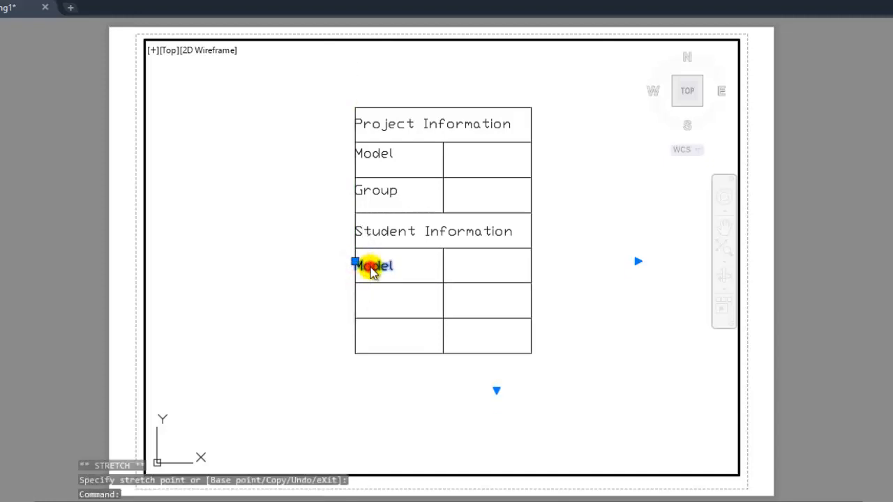
{"action": "double_click", "coordinate": [370, 270]}
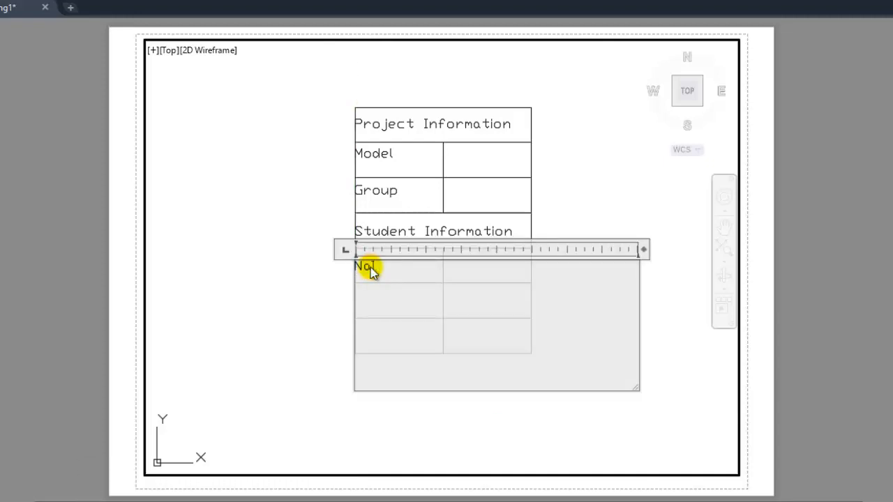
{"action": "left_click", "coordinate": [307, 333]}
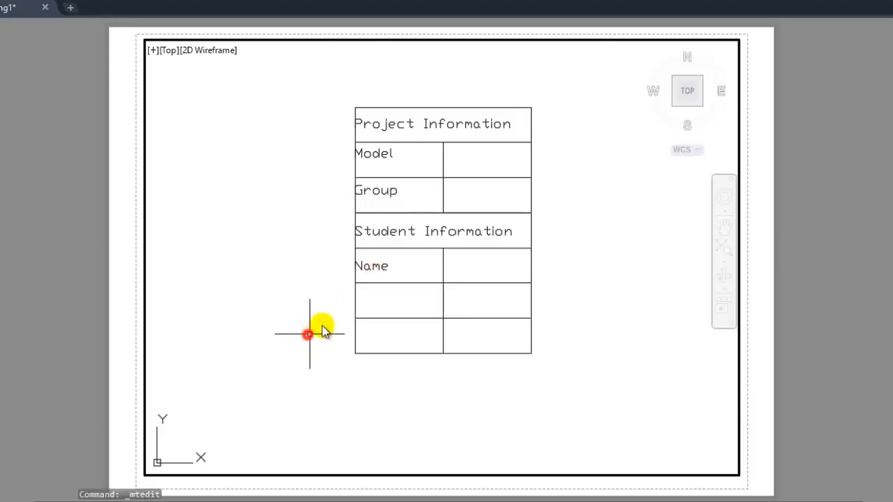
- Copy the "Name" text and move the copy straight down into the first cell of the sixth row
{"action": "left_click", "coordinate": [366, 266]}
{"action": "key", "text": "ctrl+c"}
{"action": "key", "text": "ctrl+v"}
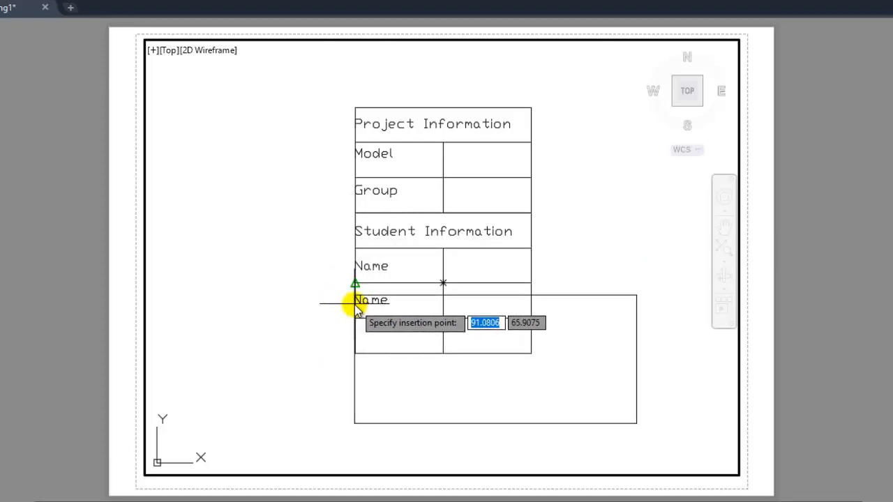
{"action": "left_click", "coordinate": [357, 279]}
{"action": "left_click", "coordinate": [356, 276]}
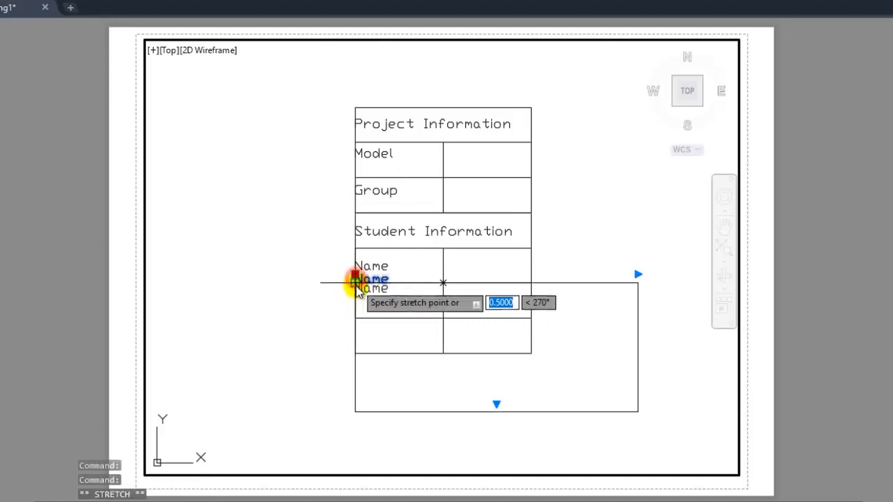
{"action": "left_click", "coordinate": [356, 299]}
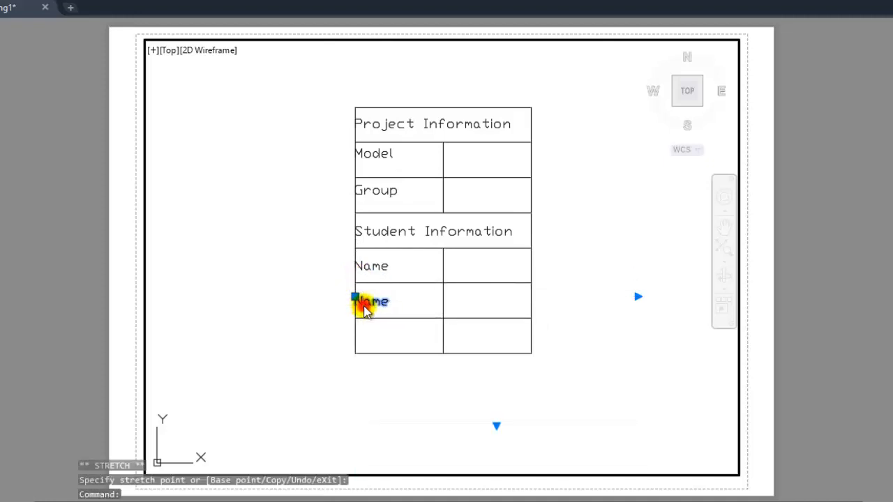
- Replace the copied text in the sixth row with "Student ID" and finish editing
{"action": "double_click", "coordinate": [362, 304]}
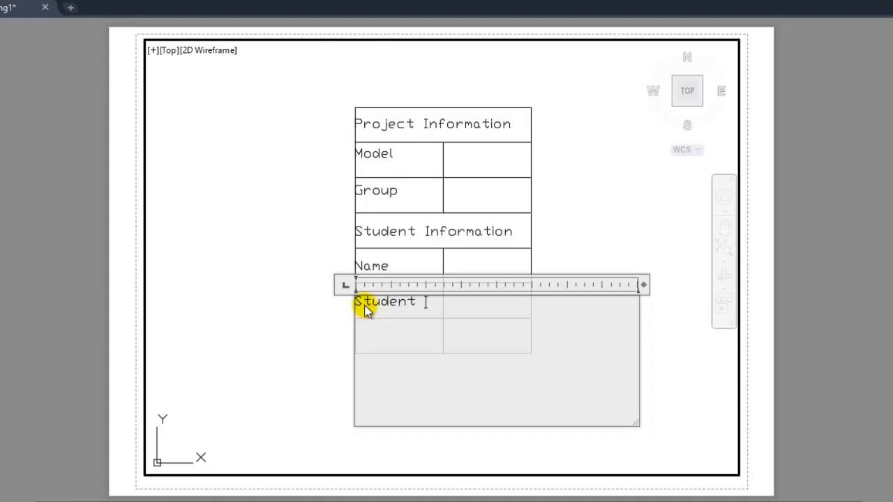
{"action": "type", "text": "Student ID"}
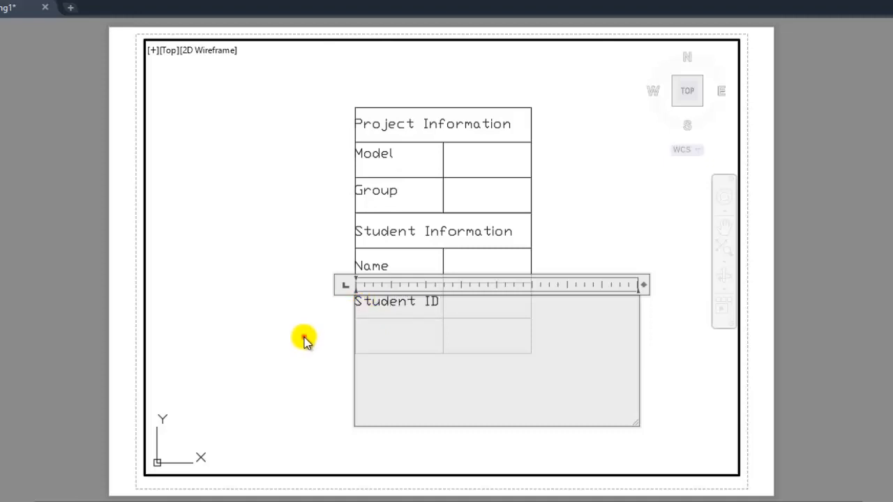
{"action": "left_click", "coordinate": [305, 336]}
- Copy the "Student ID" text and place the copy in the seventh row at the table's left edge
{"action": "left_click", "coordinate": [392, 301]}
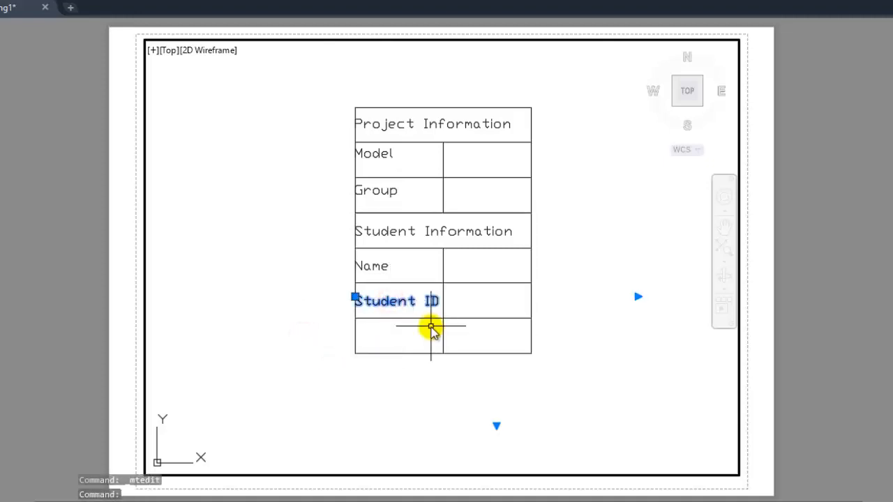
{"action": "key", "text": "ctrl+c"}
{"action": "key", "text": "ctrl+v"}
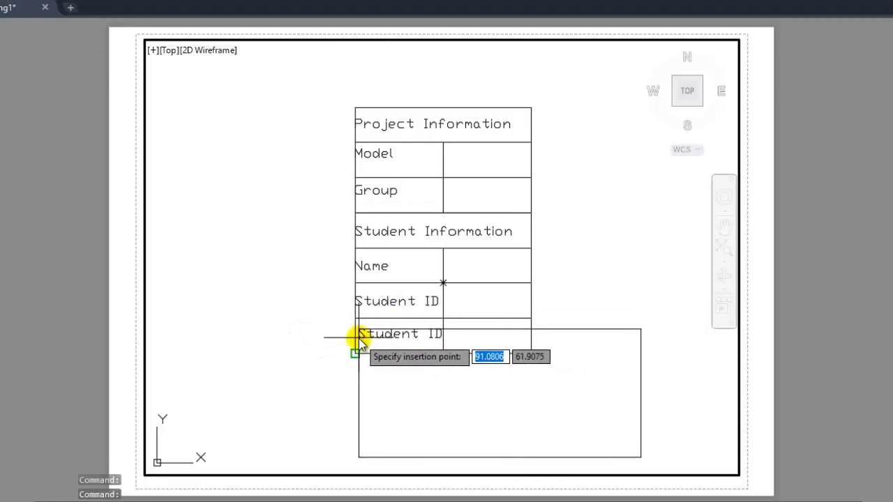
{"action": "left_click", "coordinate": [356, 351]}
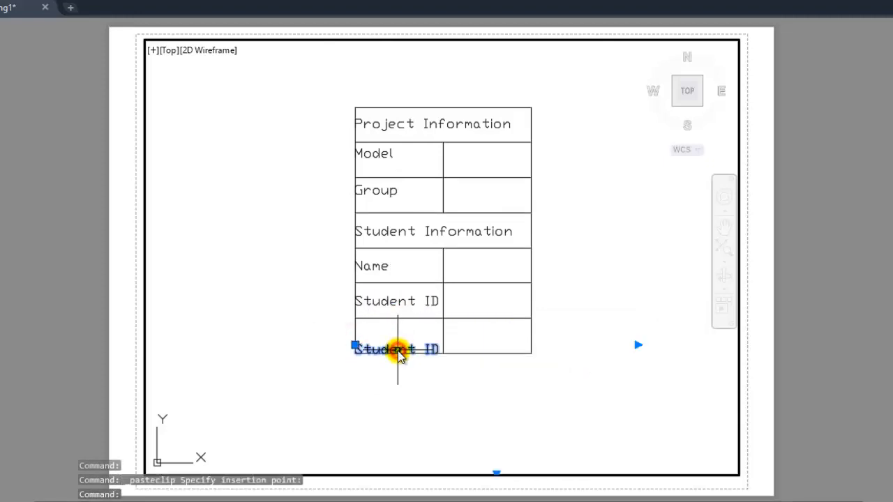
- Replace the copied text in the seventh row with "Date" and finish editing
{"action": "double_click", "coordinate": [398, 351]}
{"action": "double_click", "coordinate": [397, 350]}
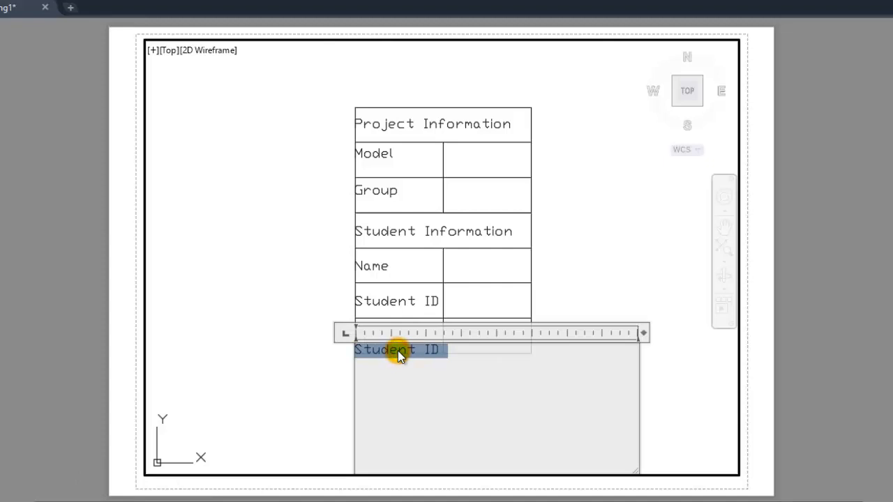
{"action": "type", "text": "Sug"}
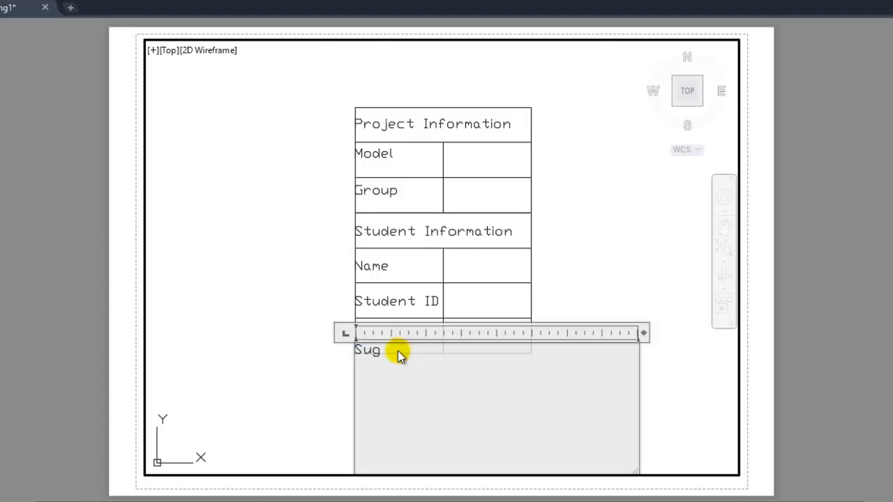
{"action": "key", "text": "BackSpace"}
{"action": "key", "text": "BackSpace"}
{"action": "type", "text": "Date"}
{"action": "left_click", "coordinate": [326, 389]}
- Move the "Date" text straight up so it sits inside the first cell of the last row
{"action": "double_click", "coordinate": [359, 349]}
{"action": "double_click", "coordinate": [349, 345]}
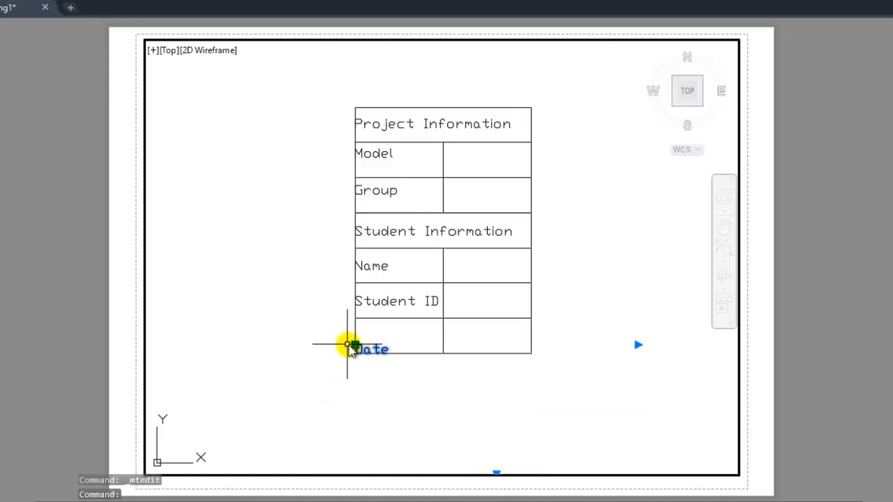
{"action": "left_click", "coordinate": [355, 346]}
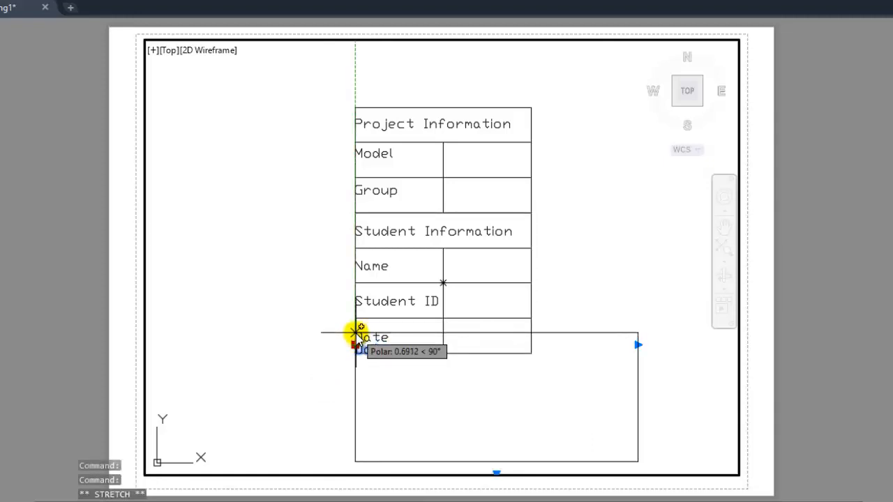
{"action": "key", "text": "Escape"}
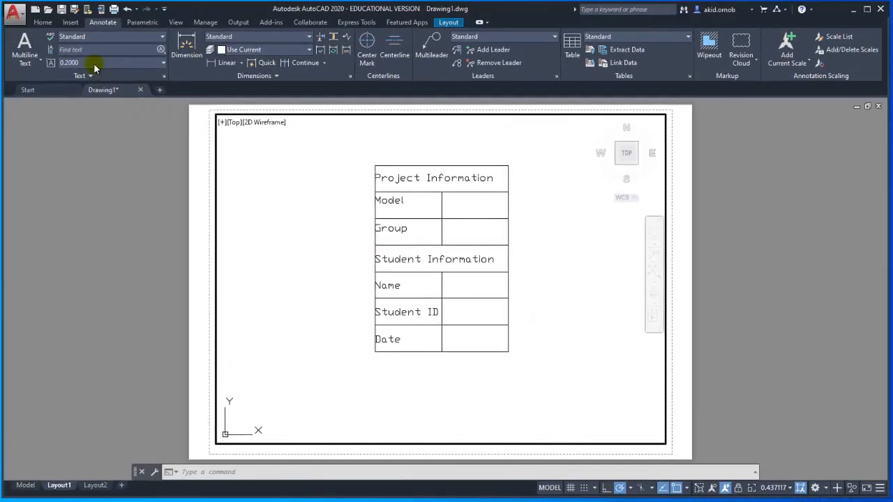
- Create a block named "Title block" from the whole table and its text, with the table's lower-right corner as base point
{"action": "left_click", "coordinate": [43, 22]}
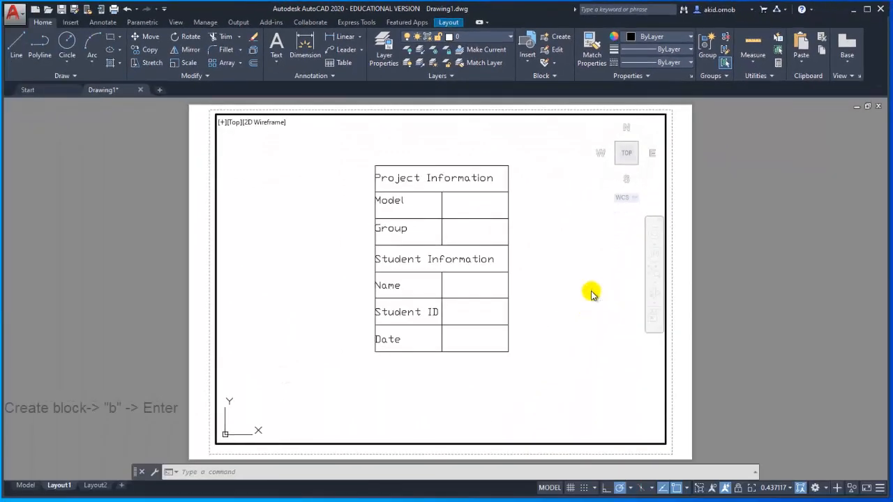
{"action": "type", "text": "b"}
{"action": "key", "text": "Return"}
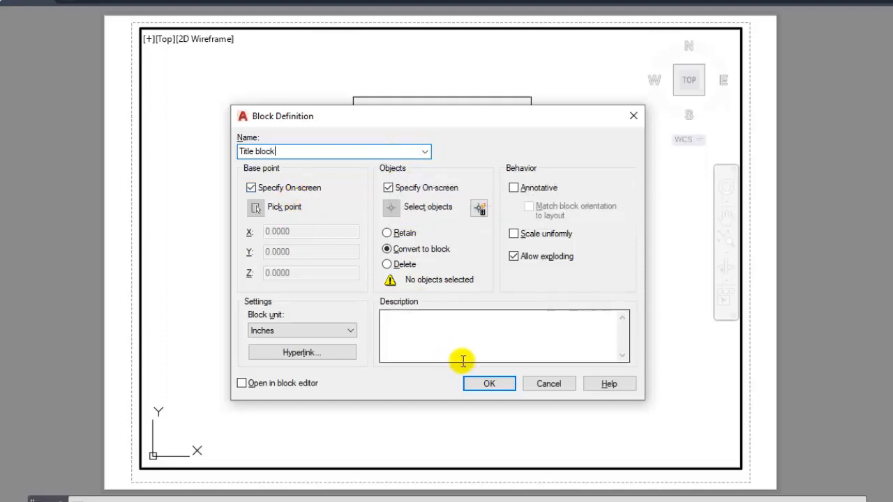
{"action": "left_click", "coordinate": [467, 383]}
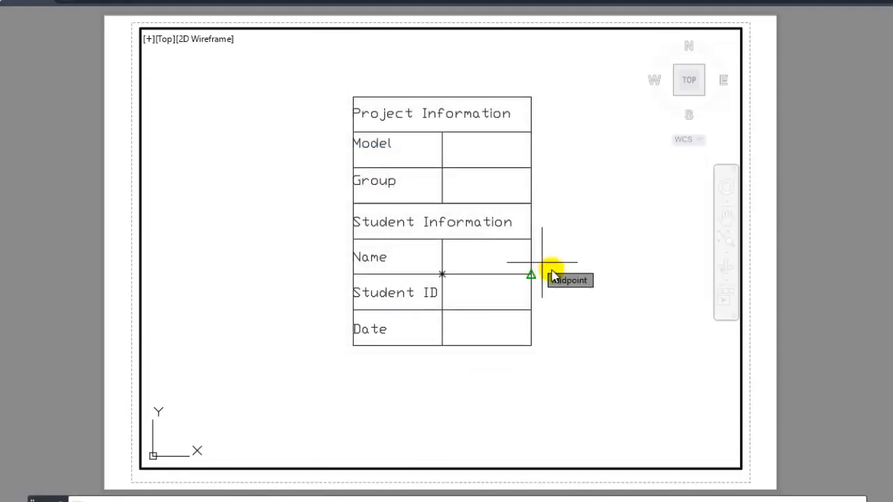
{"action": "left_click", "coordinate": [530, 346]}
{"action": "left_click", "coordinate": [323, 78]}
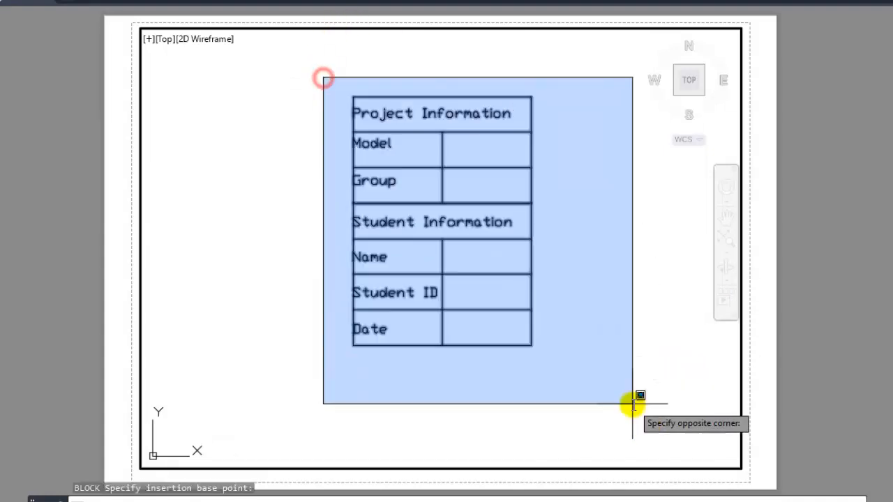
{"action": "left_click", "coordinate": [632, 405]}
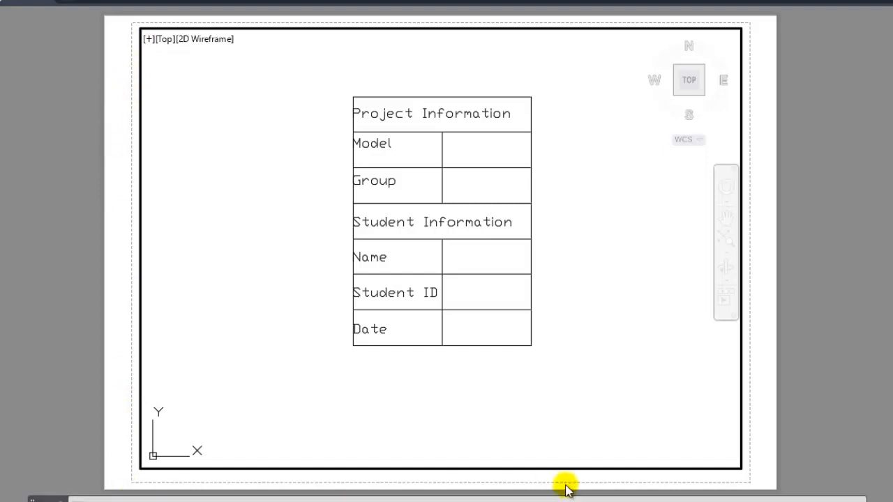
{"action": "scroll", "coordinate": [758, 425], "scroll_direction": "up", "scroll_amount": 2}
{"action": "scroll", "coordinate": [753, 407], "scroll_direction": "down", "scroll_amount": 2}
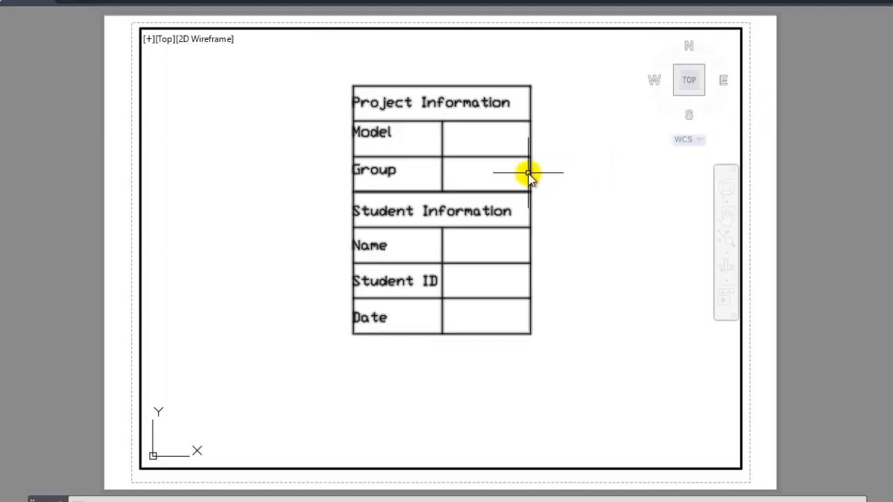
{"action": "mouse_move", "coordinate": [532, 177]}
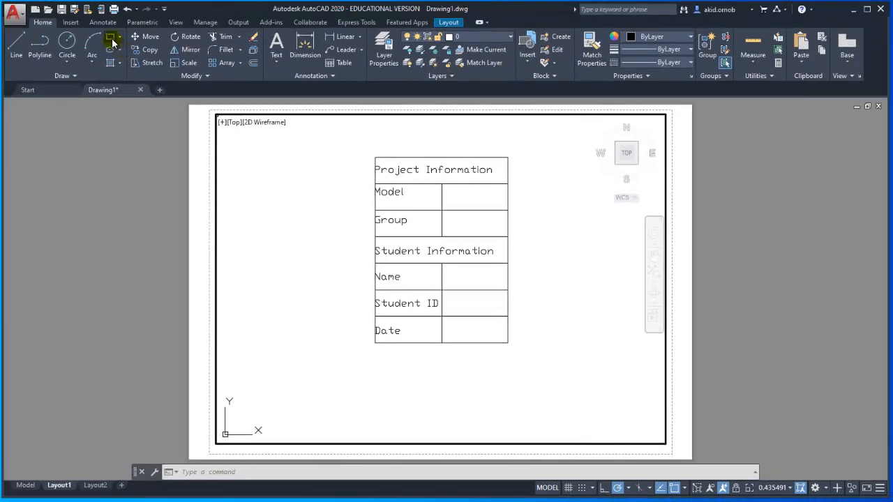
- Draw a border rectangle around the table, just inside the viewport frame
{"action": "left_click", "coordinate": [111, 40]}
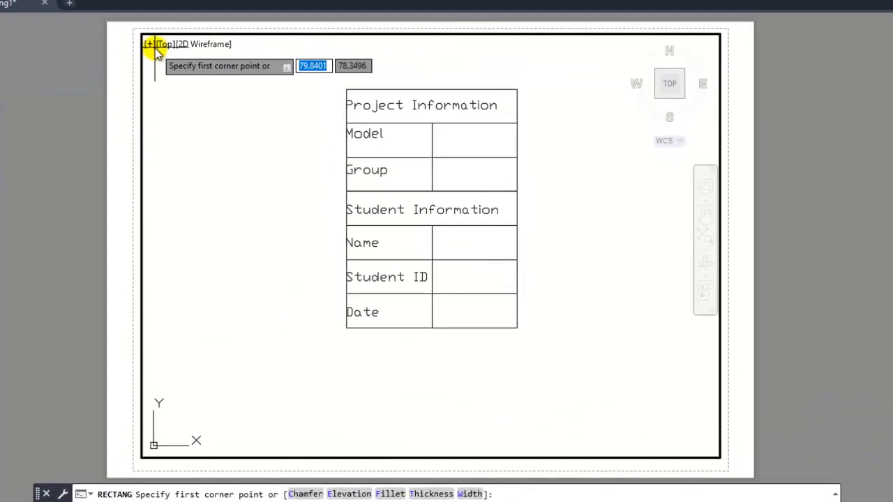
{"action": "left_click", "coordinate": [152, 41]}
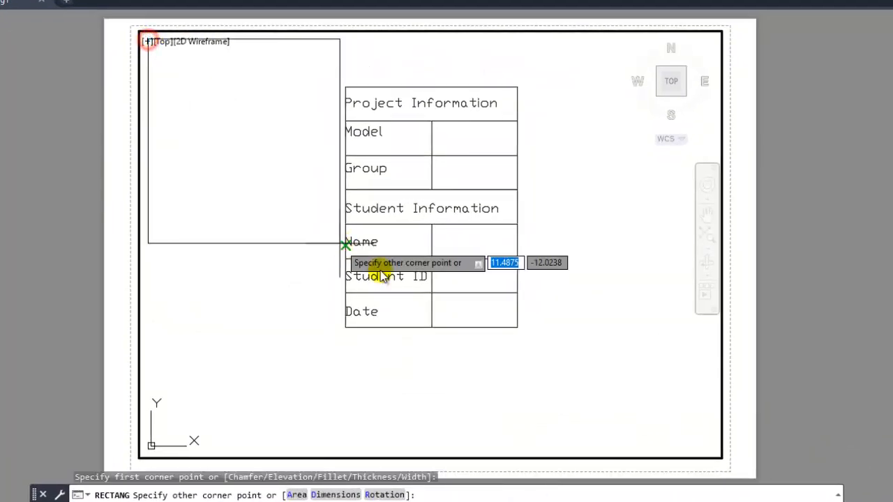
{"action": "left_click", "coordinate": [716, 454]}
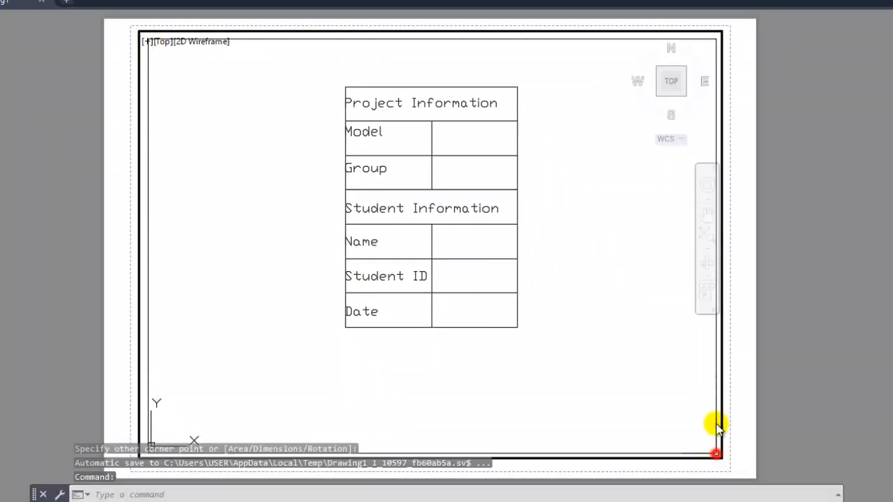
- Offset the border rectangle slightly outward with the Through option to form a double border, and end the command
{"action": "left_click", "coordinate": [148, 212]}
{"action": "key", "text": "Return"}
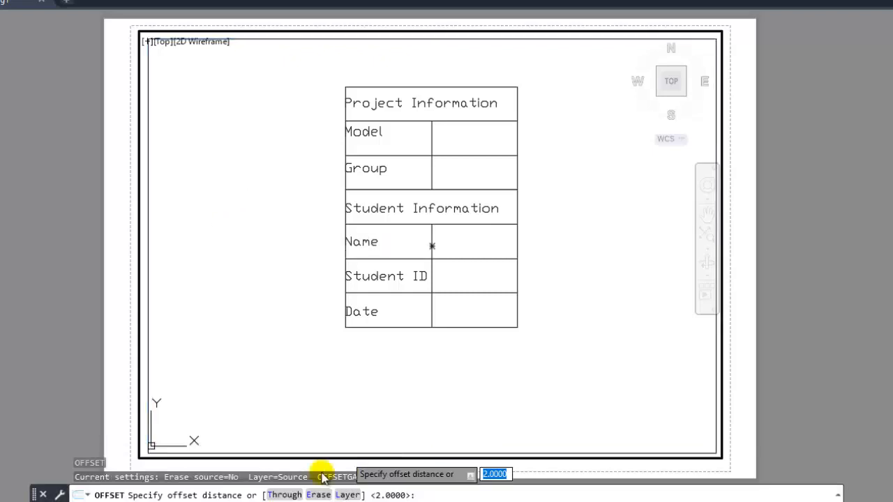
{"action": "left_click", "coordinate": [281, 492]}
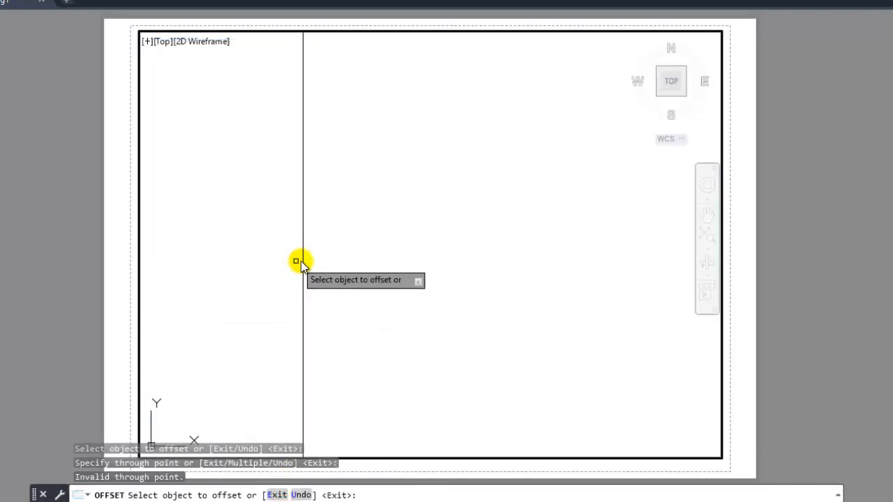
{"action": "left_click", "coordinate": [302, 263]}
{"action": "left_click", "coordinate": [292, 271]}
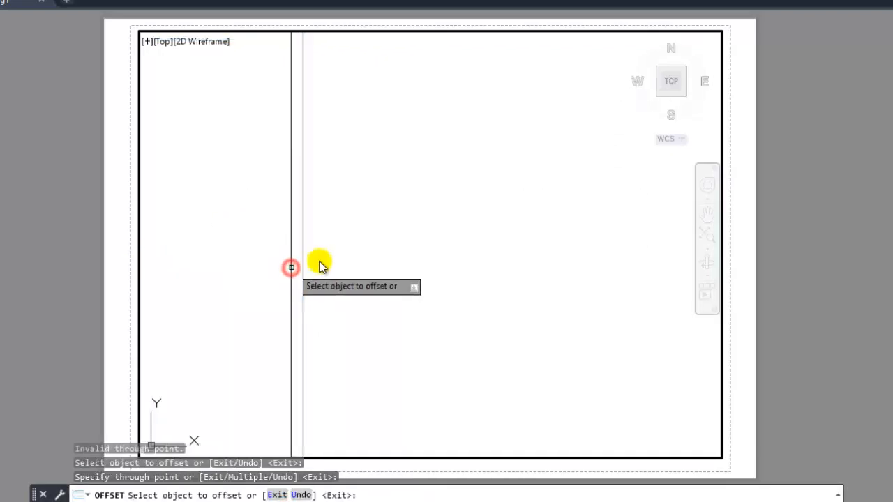
{"action": "scroll", "coordinate": [319, 258], "scroll_direction": "down", "scroll_amount": 5}
{"action": "key", "text": "Escape"}
- Move the title block by its base point to the lower-right corner of the inner border rectangle
{"action": "middle_click_drag", "start_coordinate": [339, 245], "coordinate": [261, 247]}
{"action": "scroll", "coordinate": [261, 247], "scroll_direction": "up", "scroll_amount": 1}
{"action": "scroll", "coordinate": [261, 247], "scroll_direction": "down", "scroll_amount": 1}
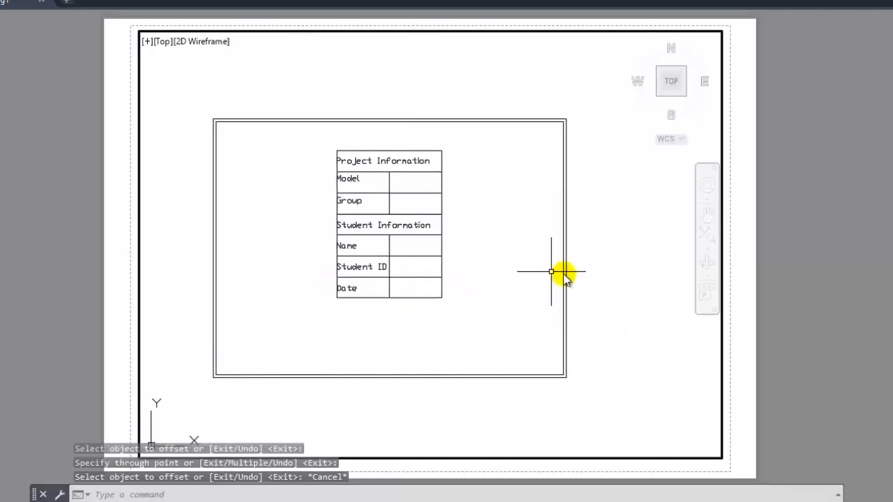
{"action": "left_click", "coordinate": [709, 236]}
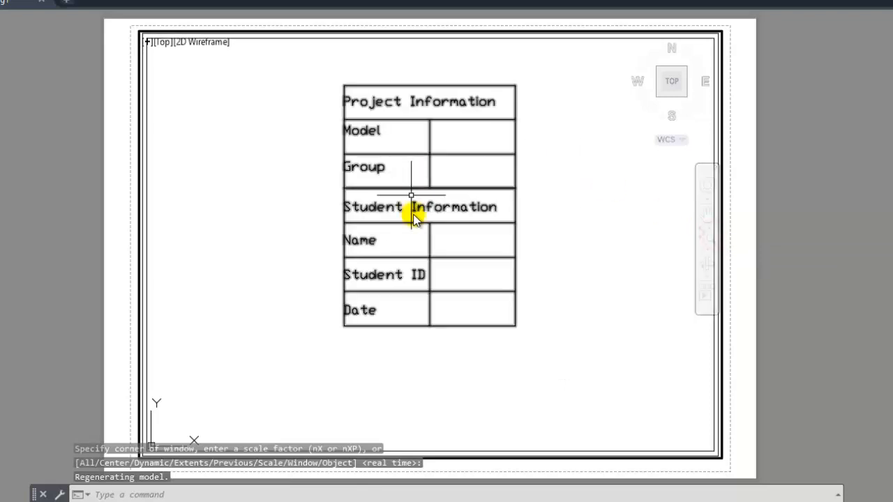
{"action": "left_click", "coordinate": [445, 86]}
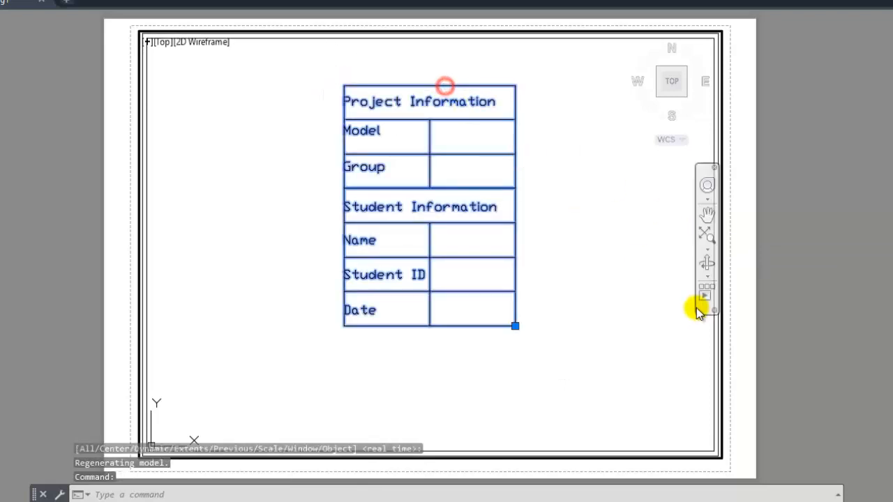
{"action": "left_click", "coordinate": [515, 326]}
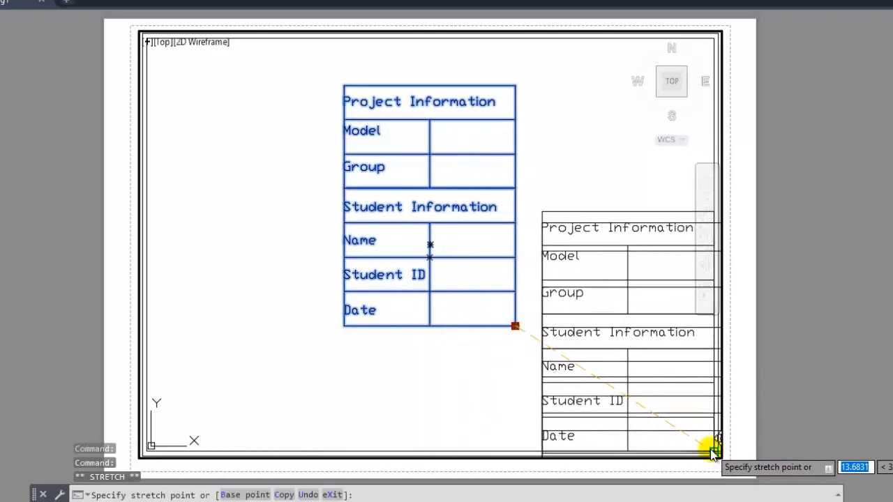
{"action": "left_click", "coordinate": [713, 452]}
{"action": "key", "text": "Escape"}
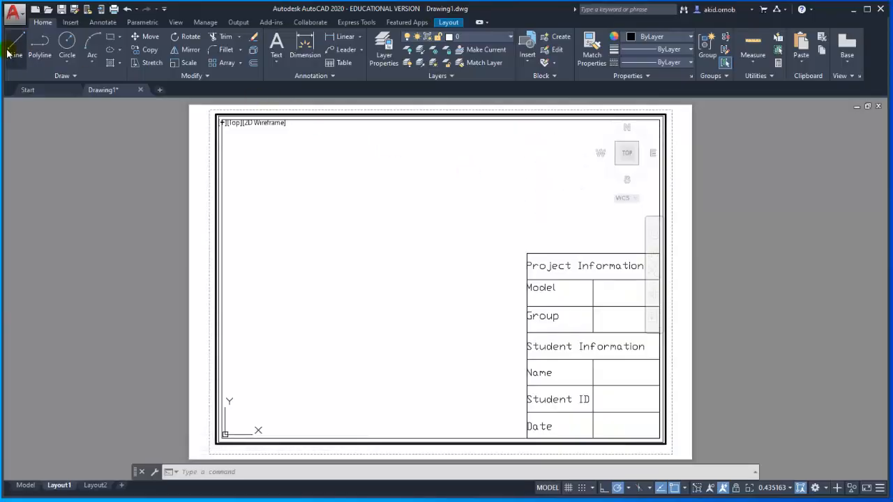
- Draw a vertical line from the title block's upper-left corner up to the top edge of the inner border
{"action": "left_click", "coordinate": [12, 50]}
{"action": "left_click", "coordinate": [526, 253]}
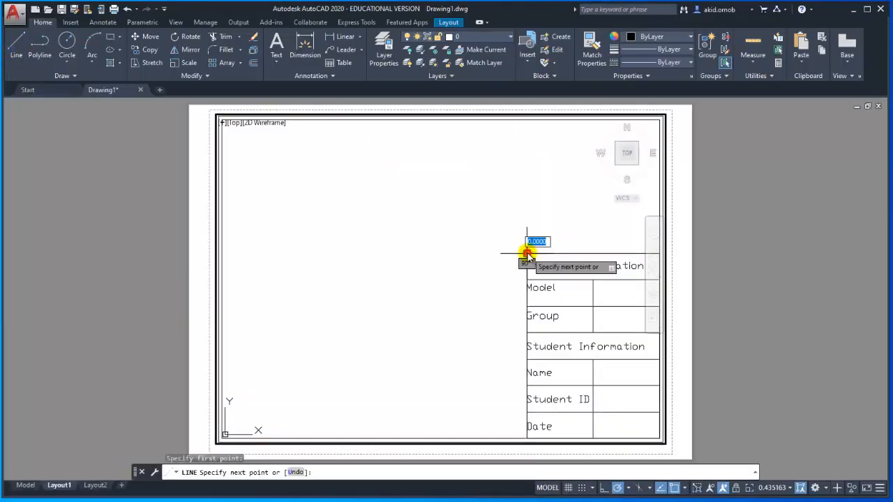
{"action": "left_click", "coordinate": [527, 124]}
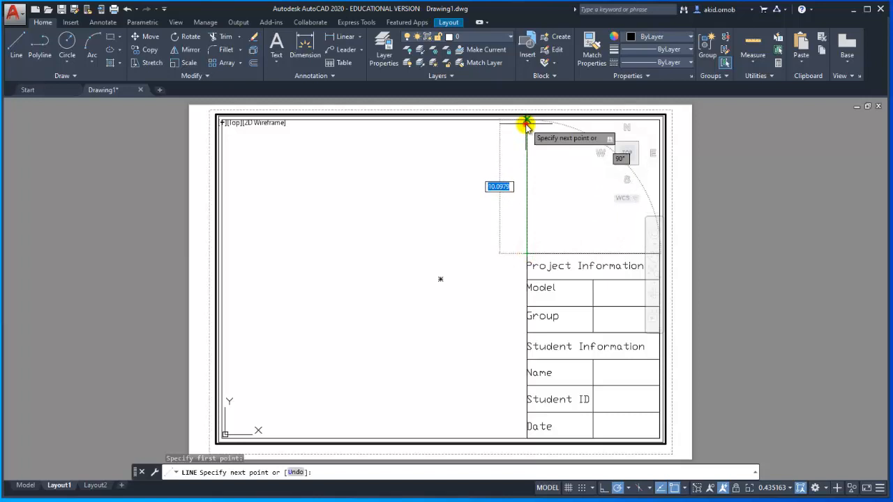
{"action": "key", "text": "Escape"}
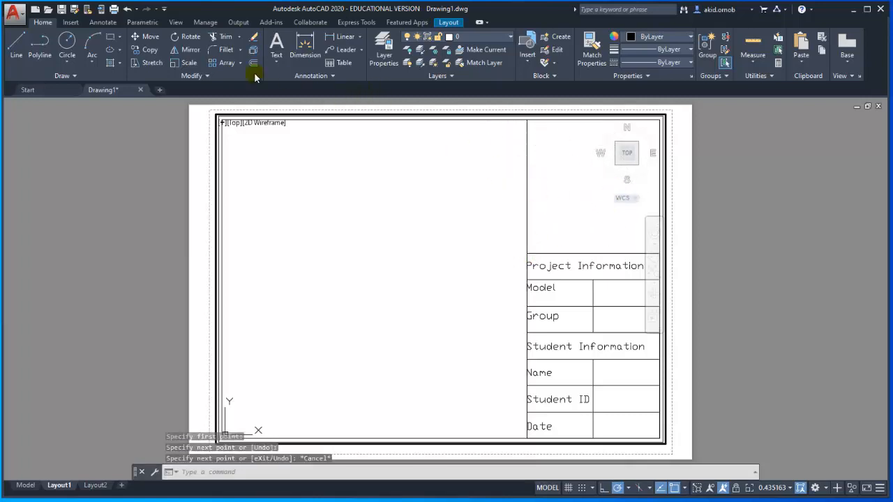
- Hatch the empty area above the title block with the current diagonal-line pattern and finish the hatch
{"action": "left_click", "coordinate": [120, 64]}
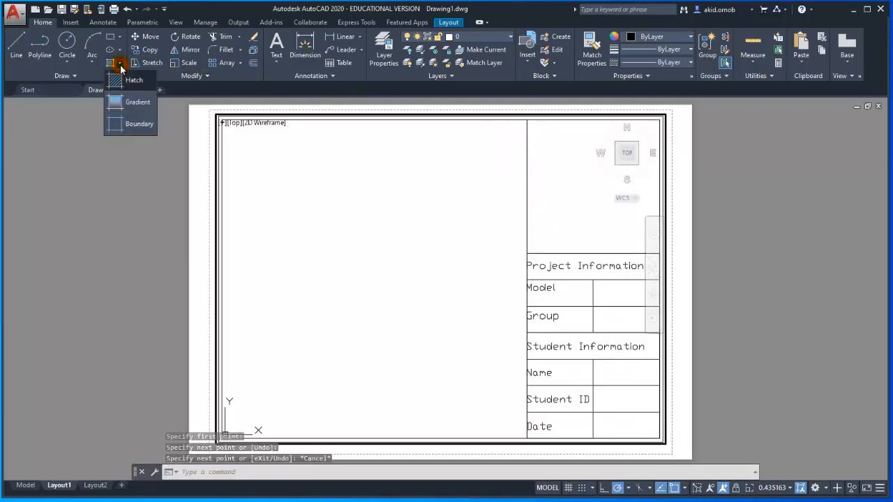
{"action": "left_click", "coordinate": [125, 80]}
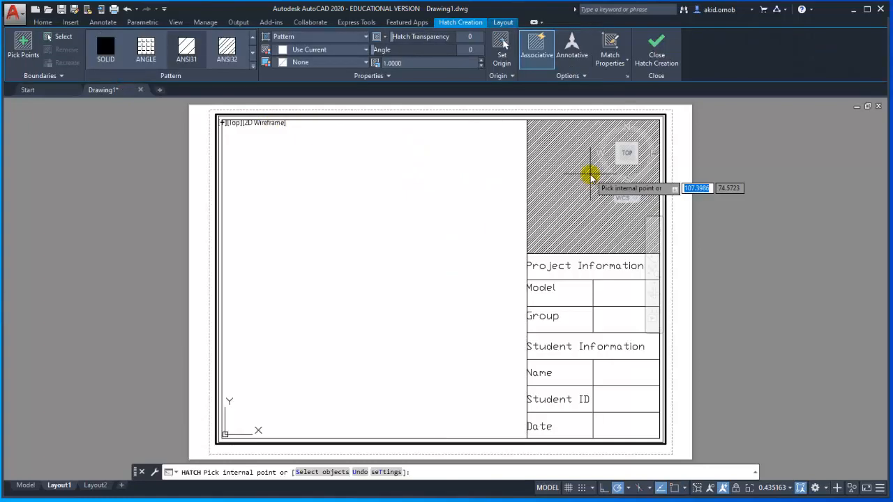
{"action": "left_click", "coordinate": [572, 173]}
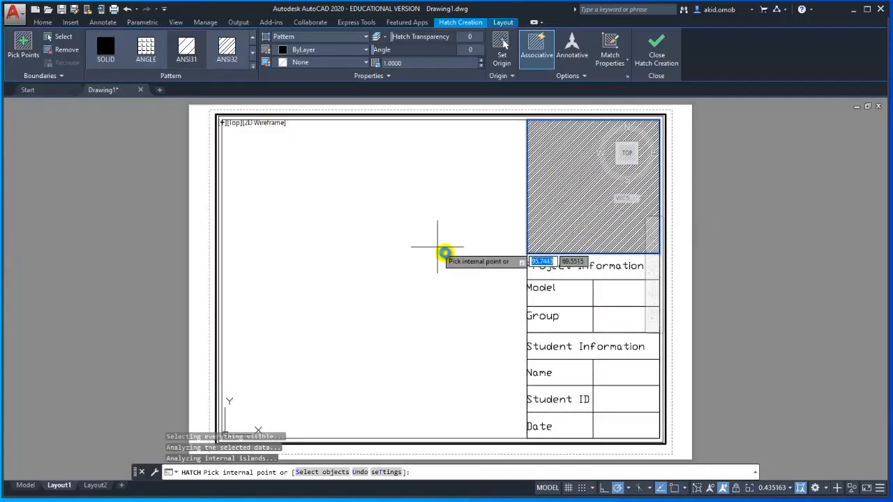
{"action": "key", "text": "Escape"}
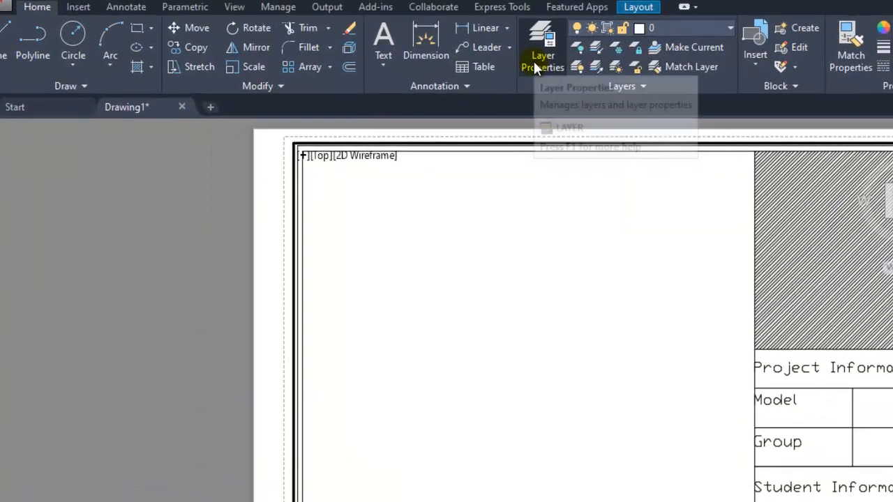
- Create a new layer named Sketch and set its color to index 130
{"action": "left_click", "coordinate": [533, 59]}
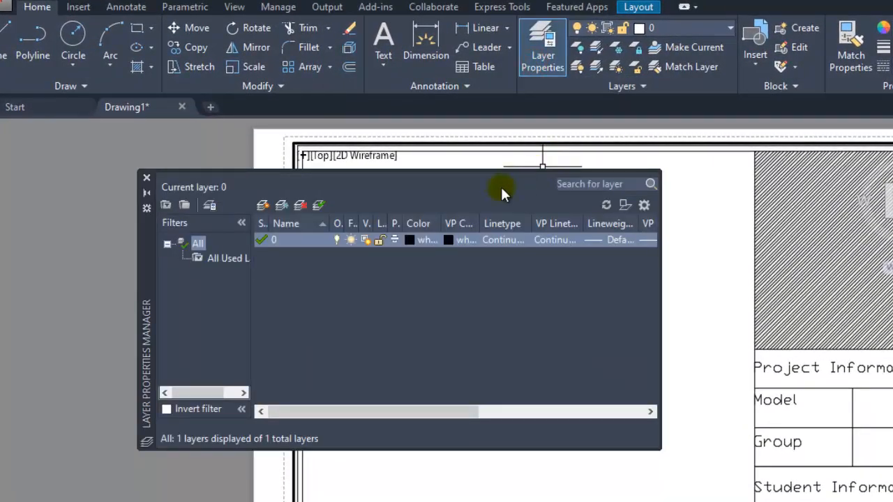
{"action": "left_click", "coordinate": [264, 206]}
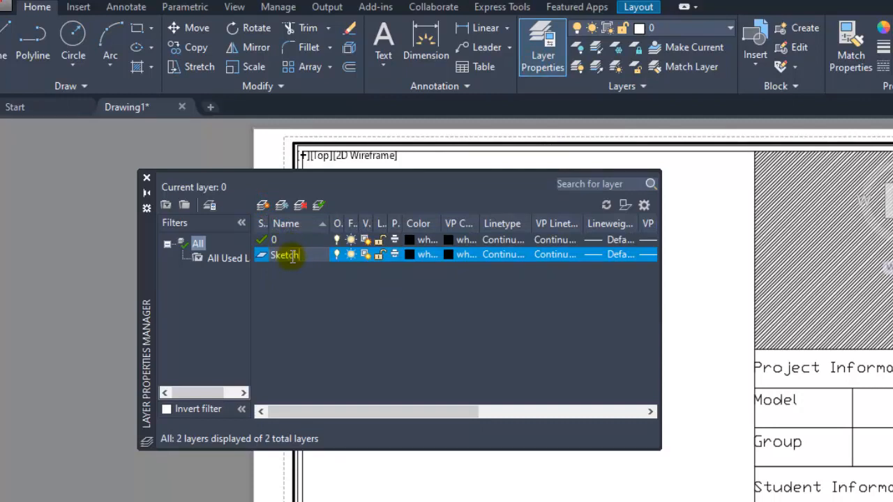
{"action": "left_click", "coordinate": [422, 307]}
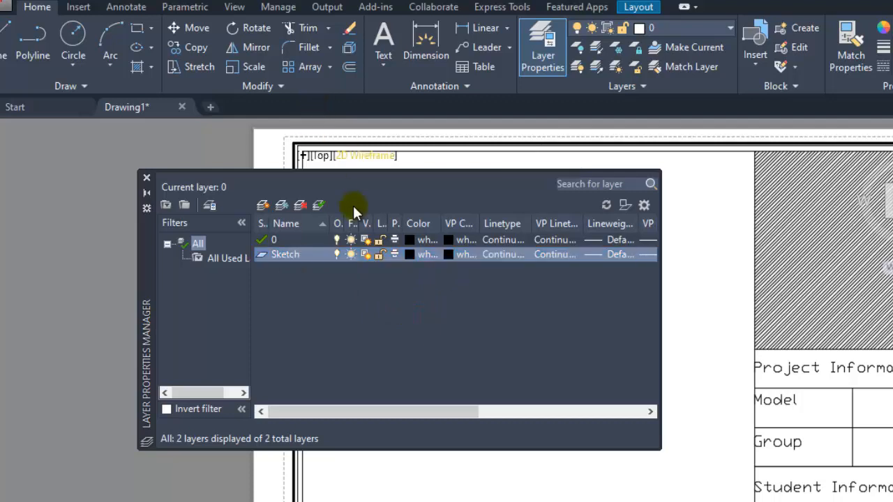
{"action": "left_click", "coordinate": [414, 255]}
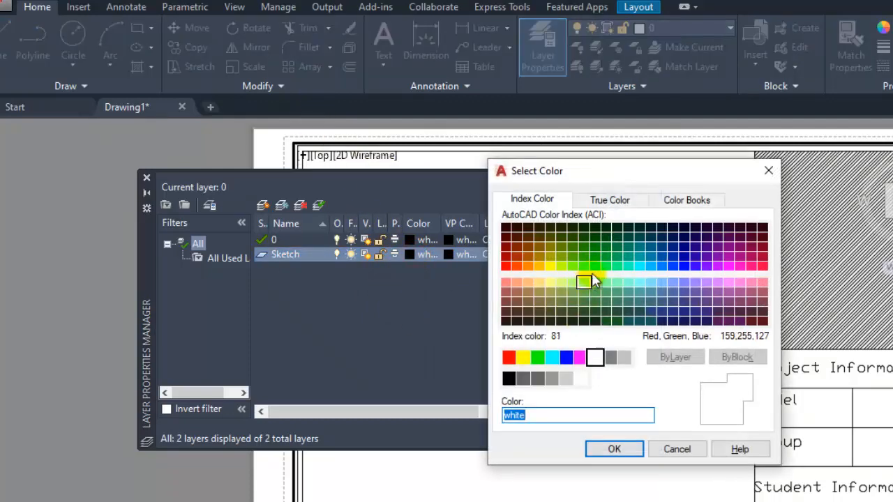
{"action": "left_click", "coordinate": [645, 268]}
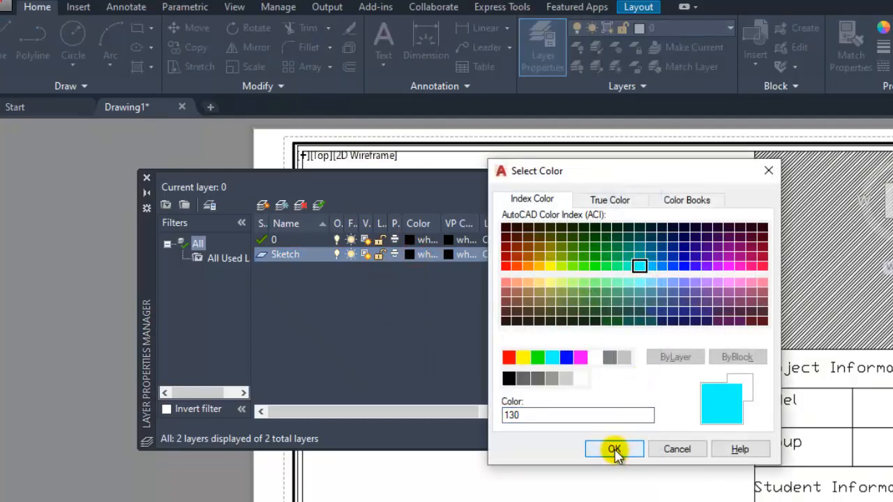
{"action": "left_click", "coordinate": [616, 450]}
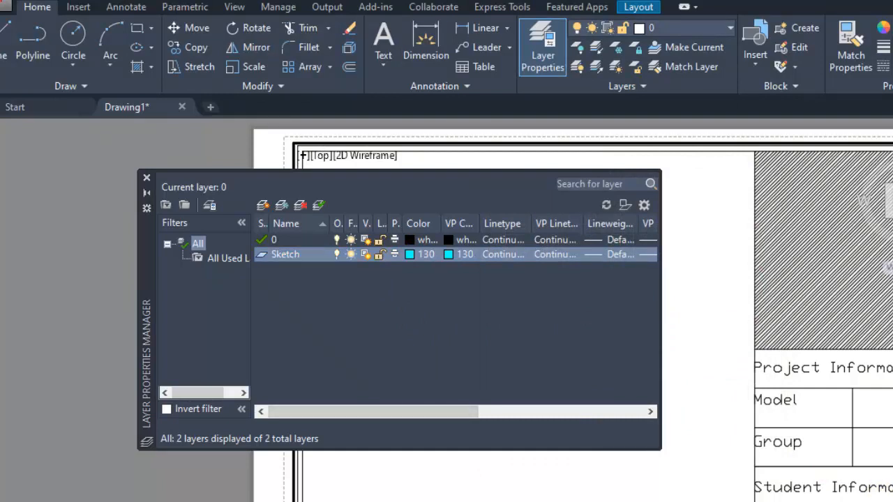
- Add a second layer named Dimension and set its color to index 210
{"action": "left_click", "coordinate": [263, 205]}
{"action": "type", "text": "Dimension"}
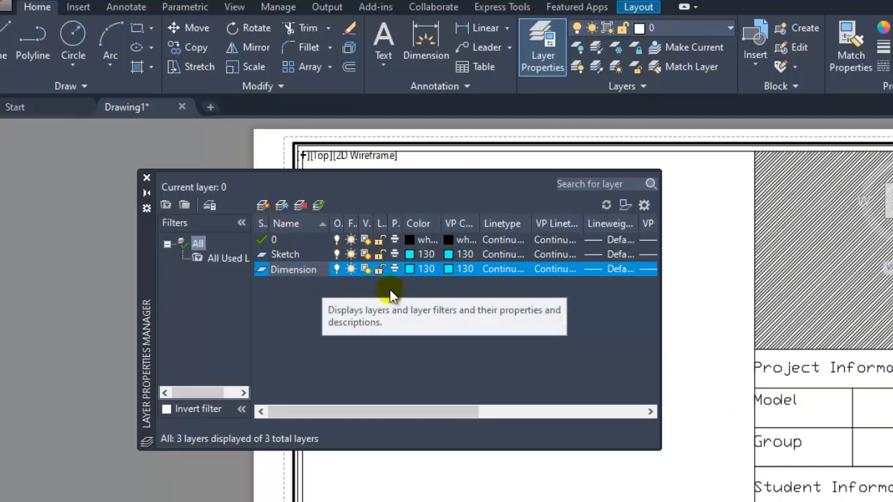
{"action": "left_click", "coordinate": [410, 269]}
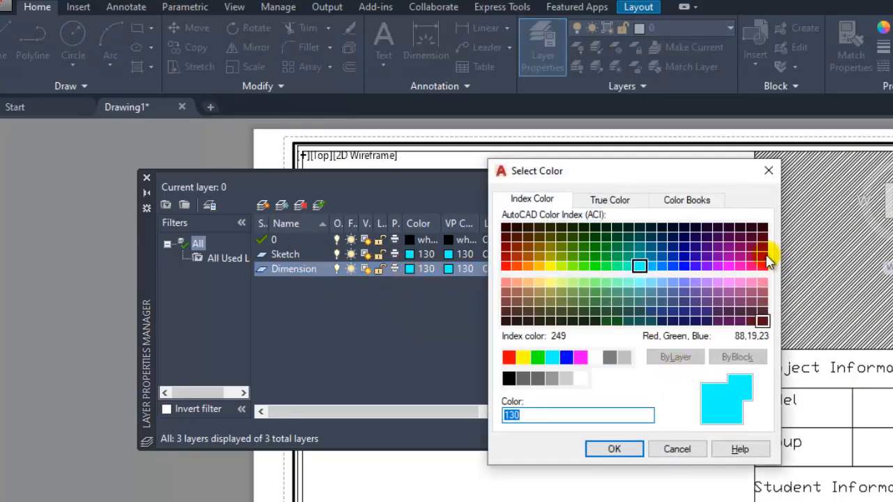
{"action": "left_click", "coordinate": [728, 256]}
{"action": "left_click", "coordinate": [729, 266]}
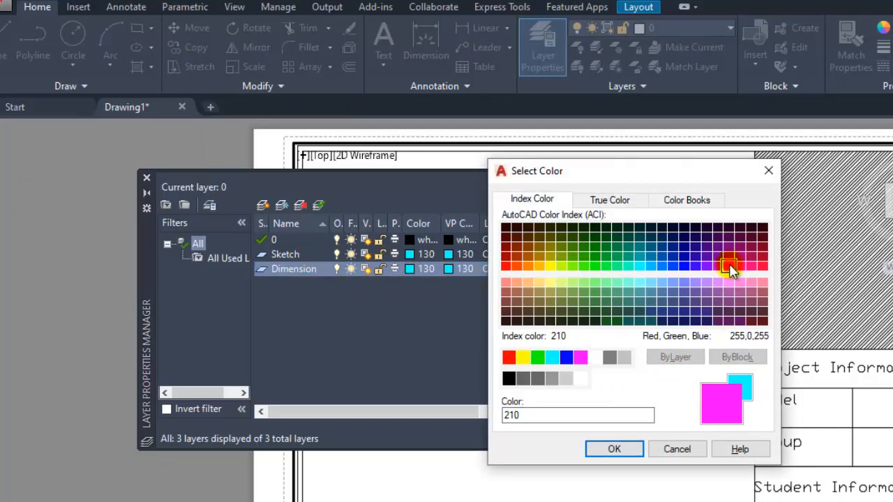
{"action": "left_click", "coordinate": [637, 442]}
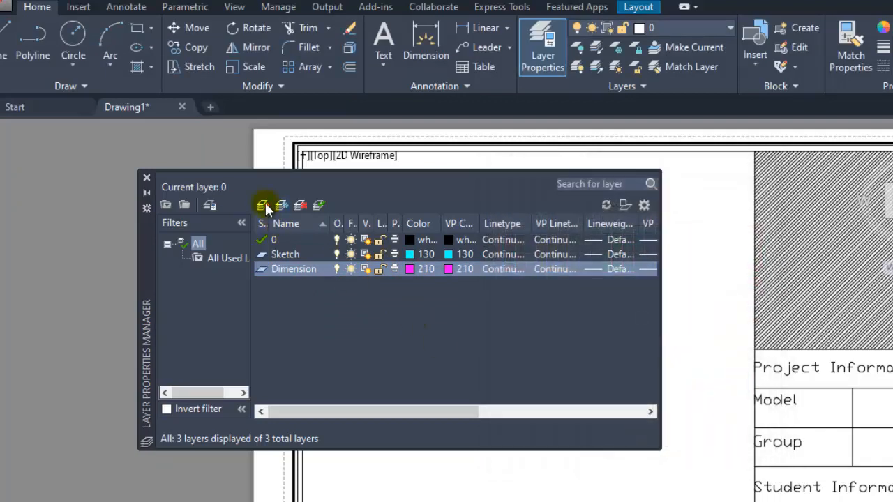
- Add a third layer named Hatch, set its viewport color to index 255, and close the layer manager
{"action": "left_click", "coordinate": [263, 204]}
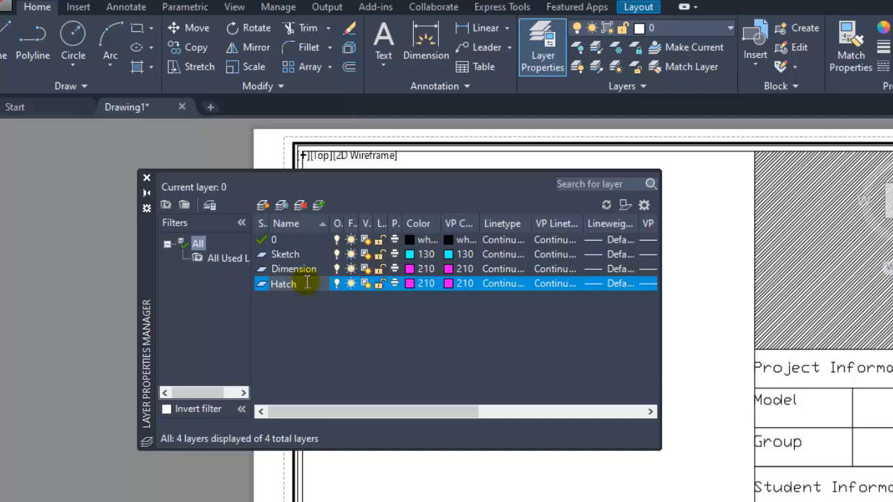
{"action": "left_click", "coordinate": [438, 308]}
{"action": "left_click", "coordinate": [446, 285]}
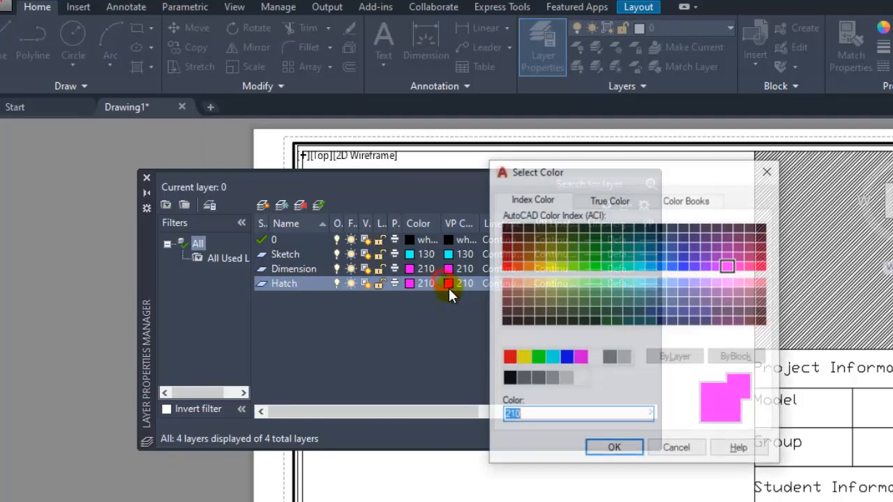
{"action": "left_click", "coordinate": [580, 379]}
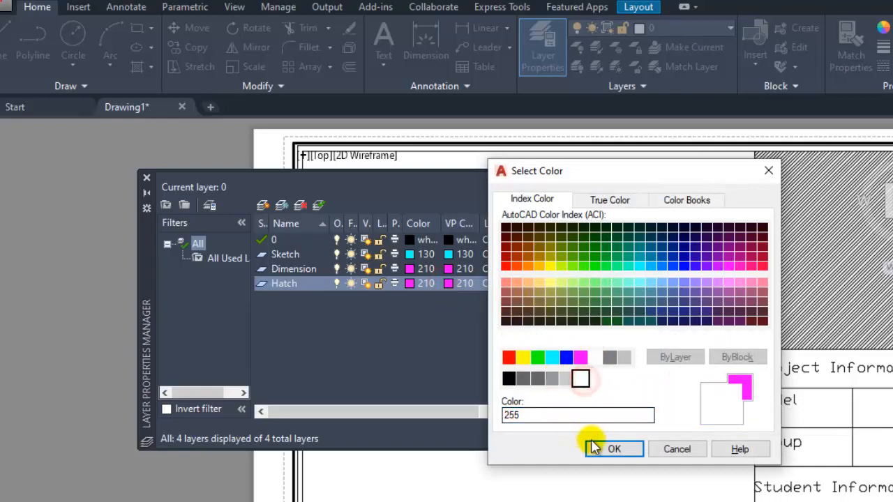
{"action": "left_click", "coordinate": [614, 449]}
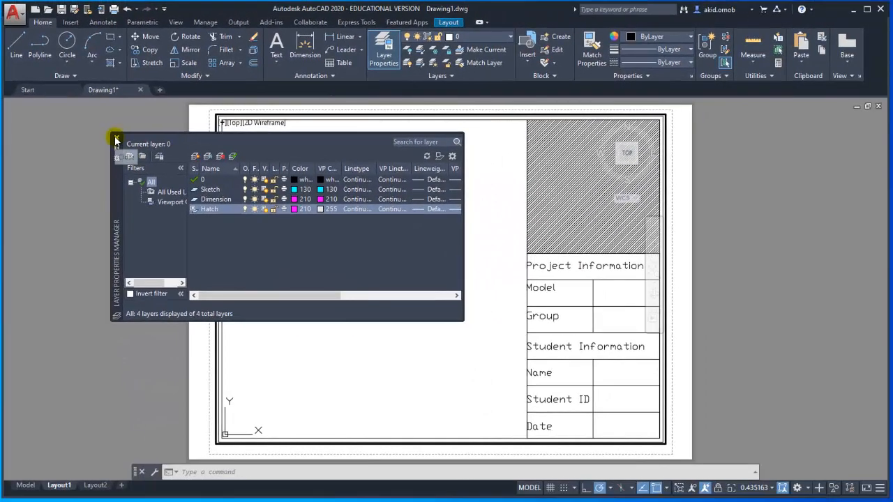
{"action": "left_click", "coordinate": [123, 148]}
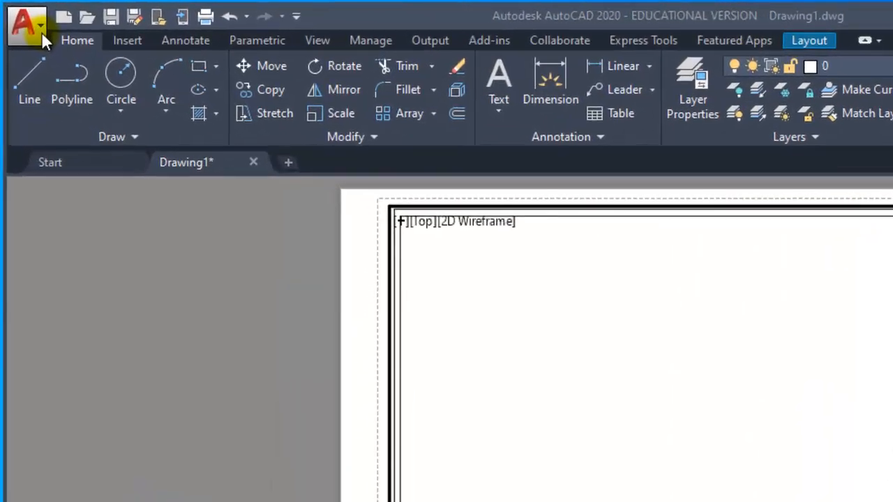
- Save the drawing as a drawing template named A3 template on the Desktop, with English measurement and all layers saved as reconciled
{"action": "left_click", "coordinate": [41, 31]}
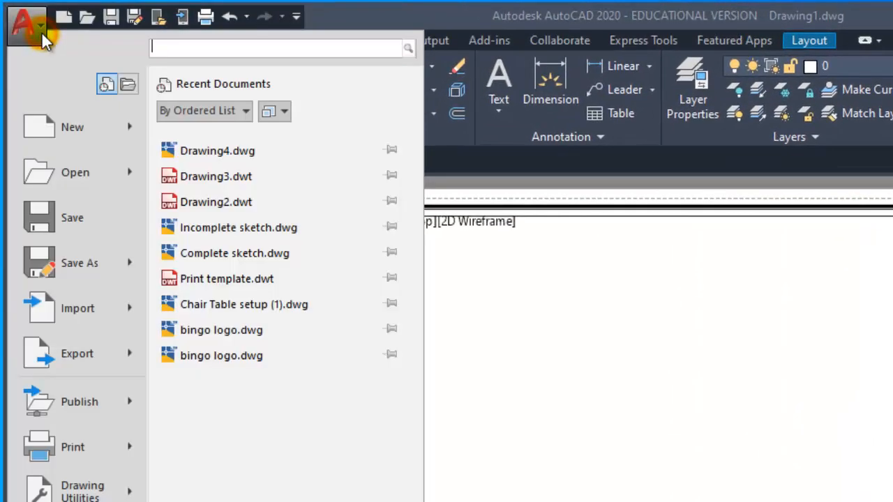
{"action": "mouse_move", "coordinate": [138, 266]}
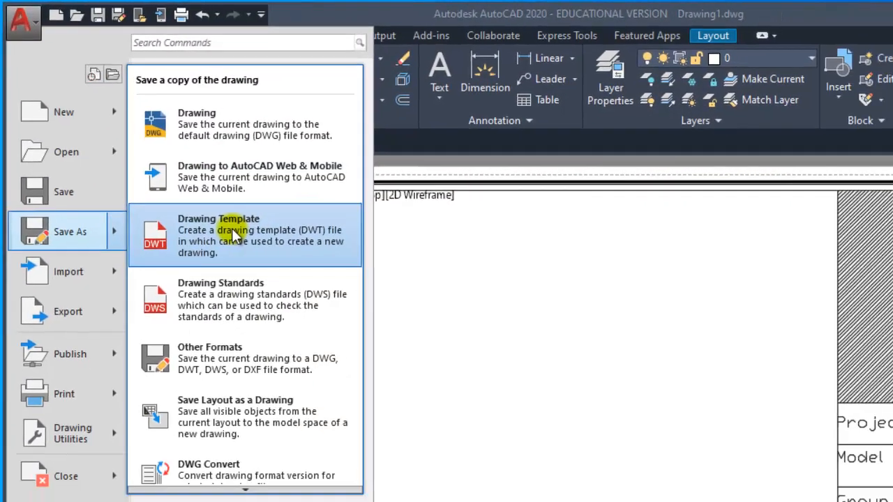
{"action": "left_click", "coordinate": [300, 258]}
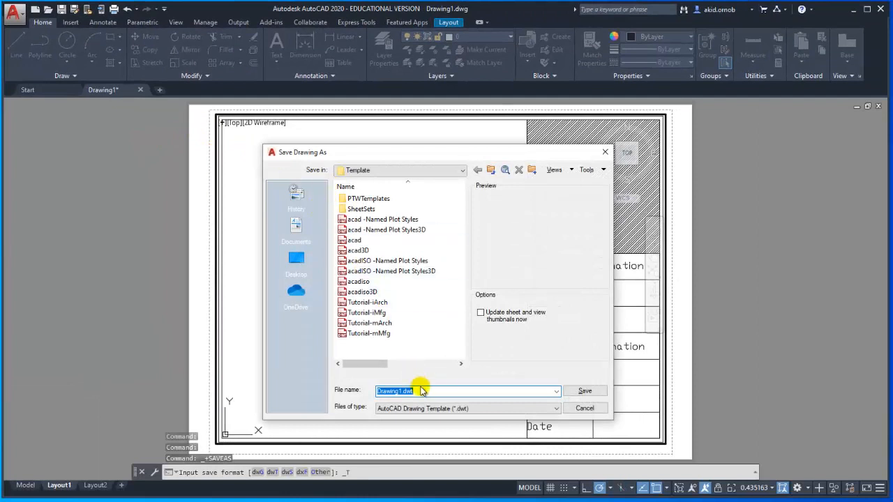
{"action": "type", "text": "A3 template"}
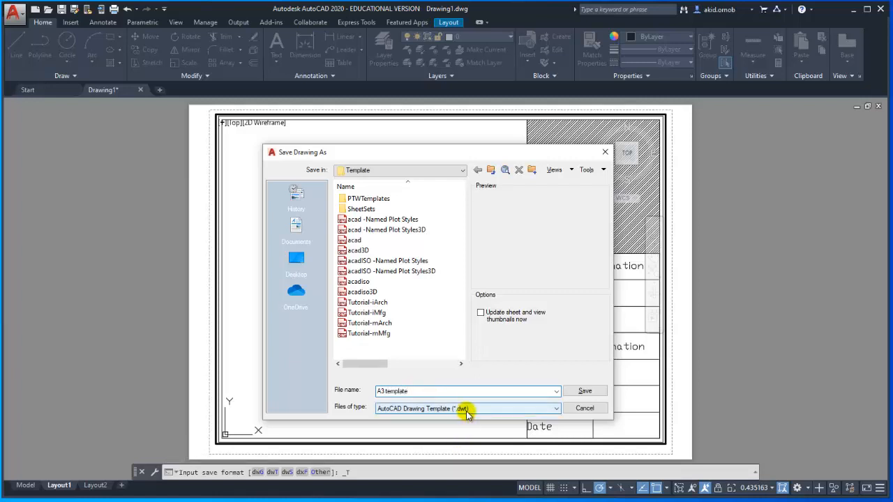
{"action": "left_click", "coordinate": [286, 263]}
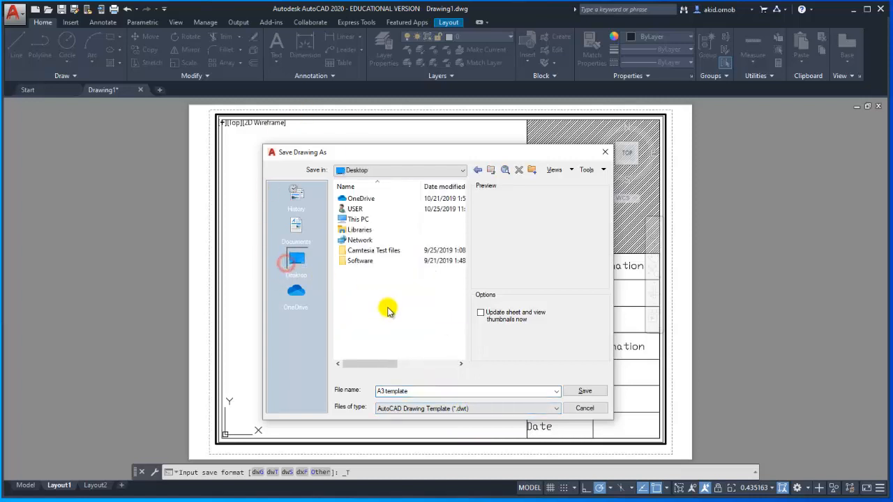
{"action": "left_click", "coordinate": [575, 393]}
{"action": "left_click_drag", "start_coordinate": [70, 94], "coordinate": [160, 109]}
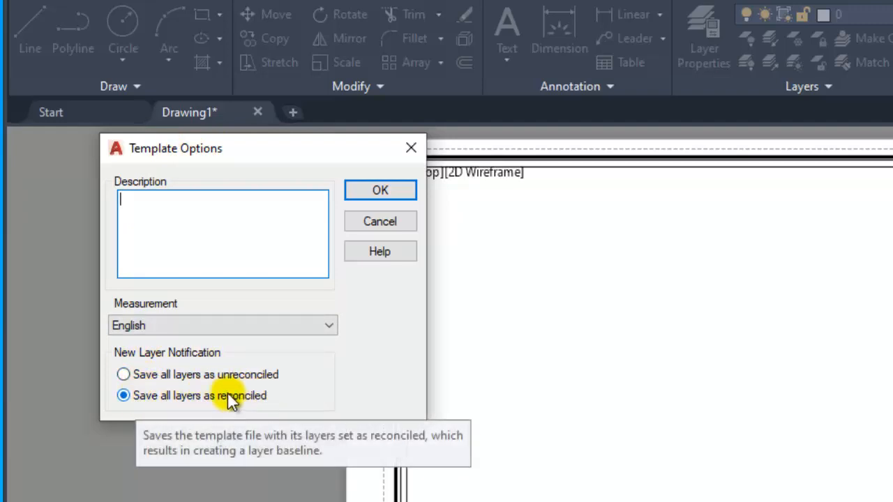
{"action": "left_click", "coordinate": [399, 189]}
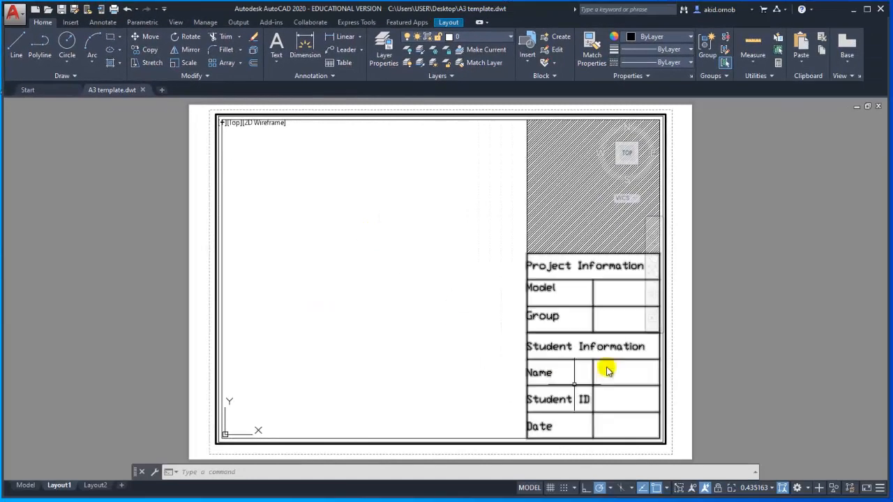
- Close the A3 template file and start a new drawing with the grid displayed
{"action": "left_click", "coordinate": [485, 40]}
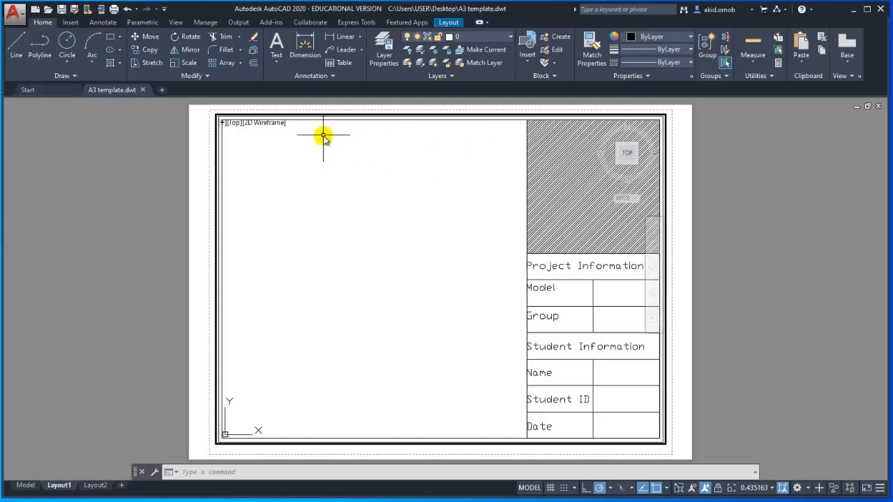
{"action": "left_click", "coordinate": [141, 90]}
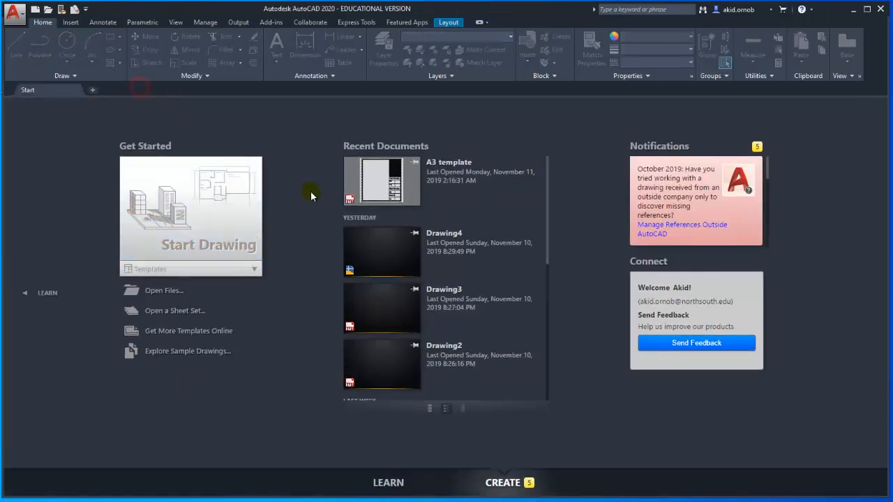
{"action": "left_click", "coordinate": [218, 230]}
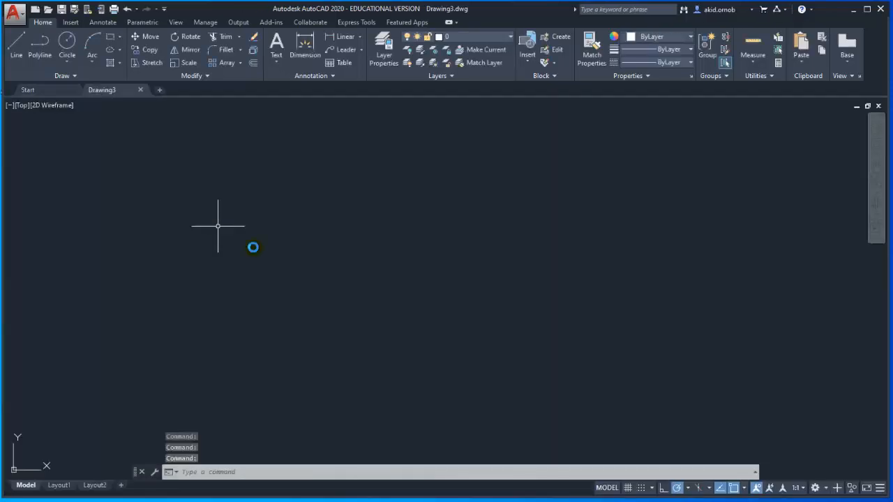
{"action": "left_click", "coordinate": [627, 488]}
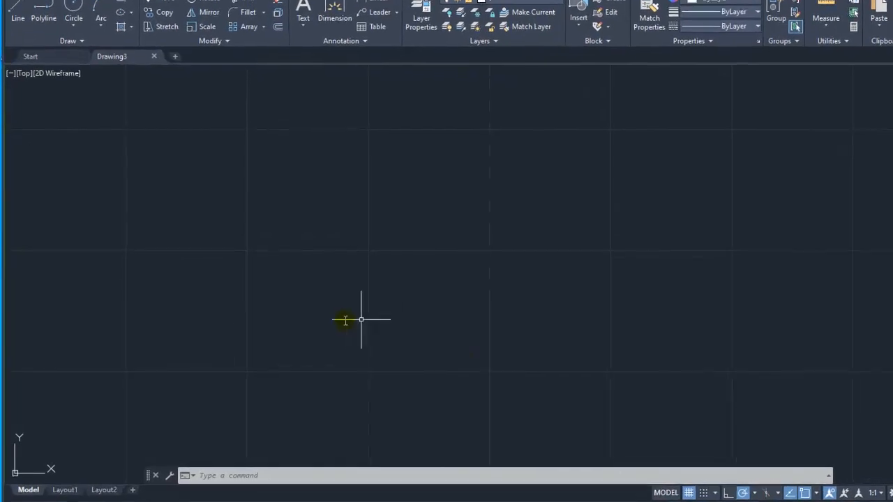
- Open Layout1, activate its viewport and turn off the grid inside it
{"action": "left_click", "coordinate": [80, 495]}
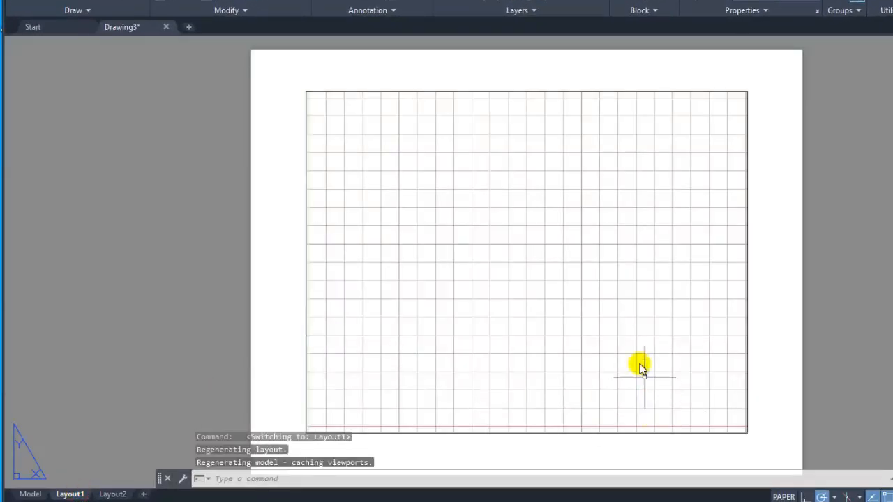
{"action": "double_click", "coordinate": [623, 282]}
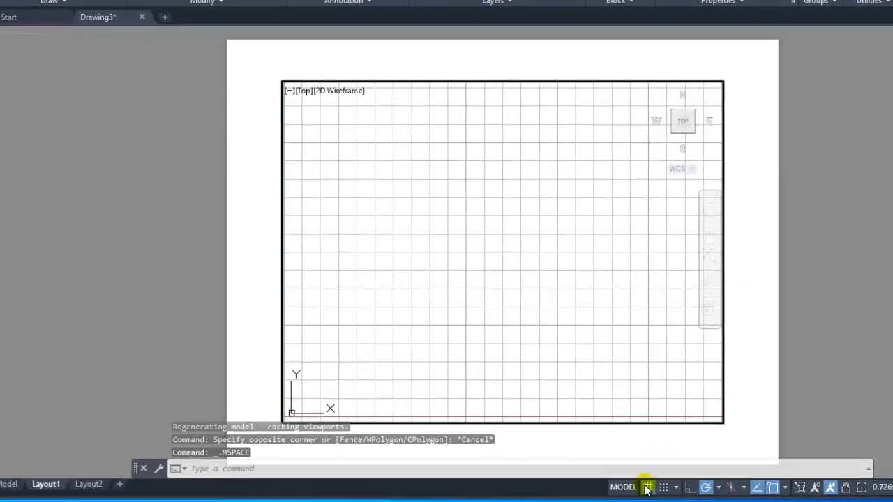
{"action": "left_click", "coordinate": [648, 487]}
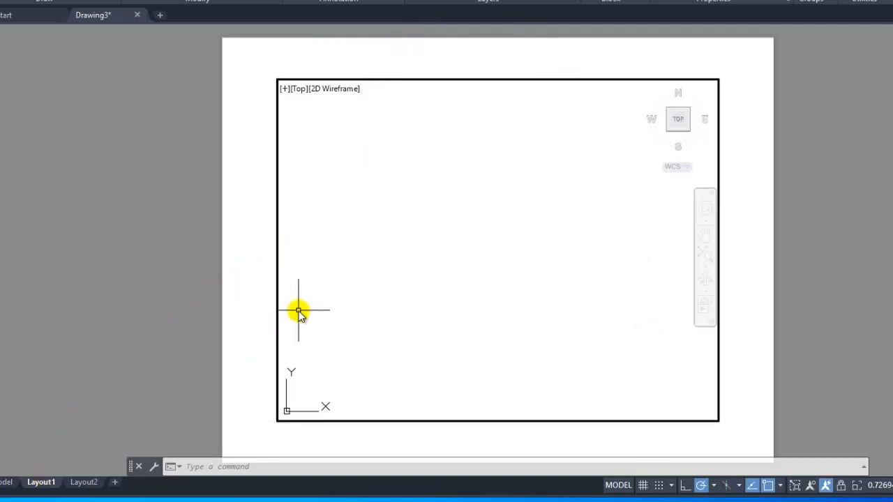
- Create a new page setup named A4 for Layout1
{"action": "type", "text": "gesetup"}
{"action": "key", "text": "Return"}
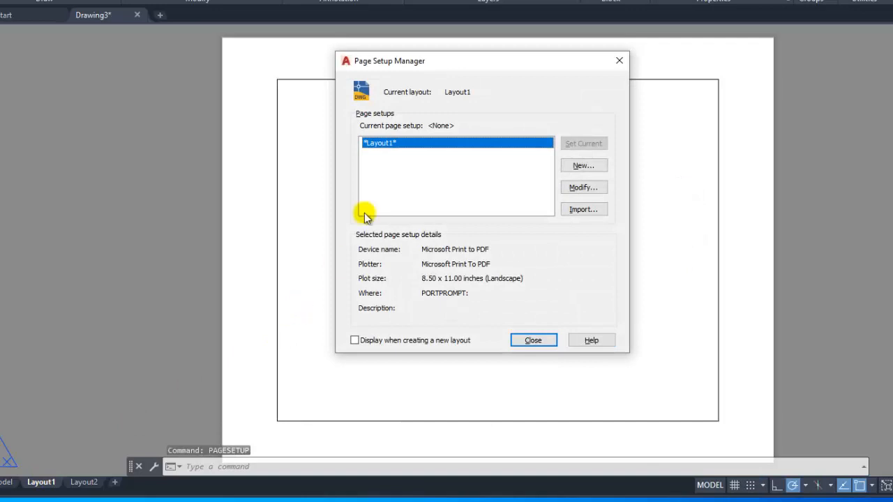
{"action": "left_click", "coordinate": [579, 167]}
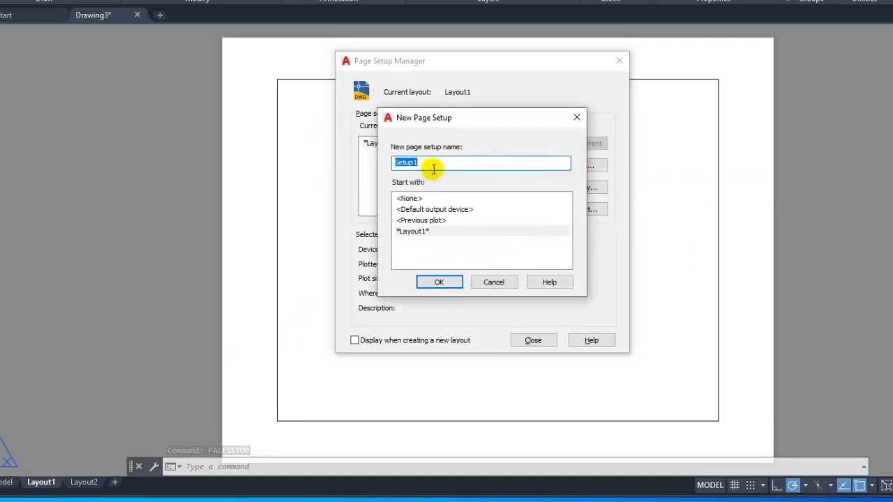
{"action": "type", "text": "A4"}
{"action": "left_click", "coordinate": [427, 280]}
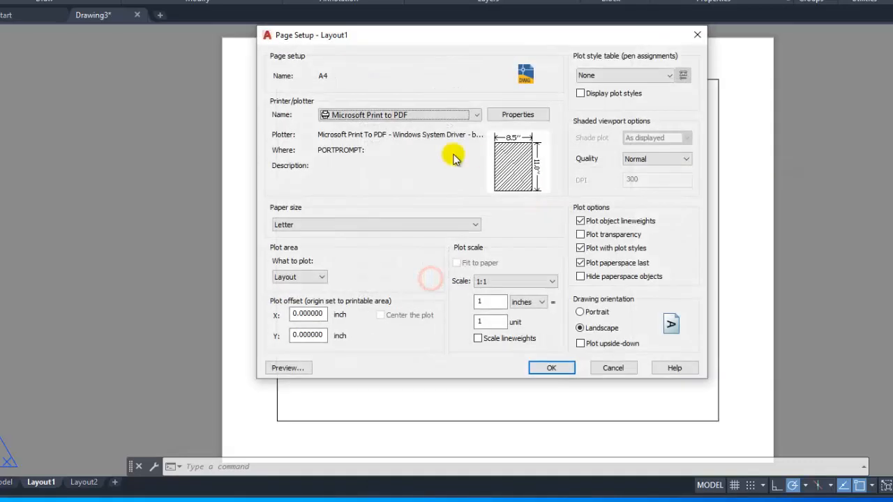
- Set the page setup's plotter to AutoCAD PDF (General Documentation).pc3 and its paper size to ISO A4 (297.00 x 210.00 MM)
{"action": "left_click", "coordinate": [375, 114]}
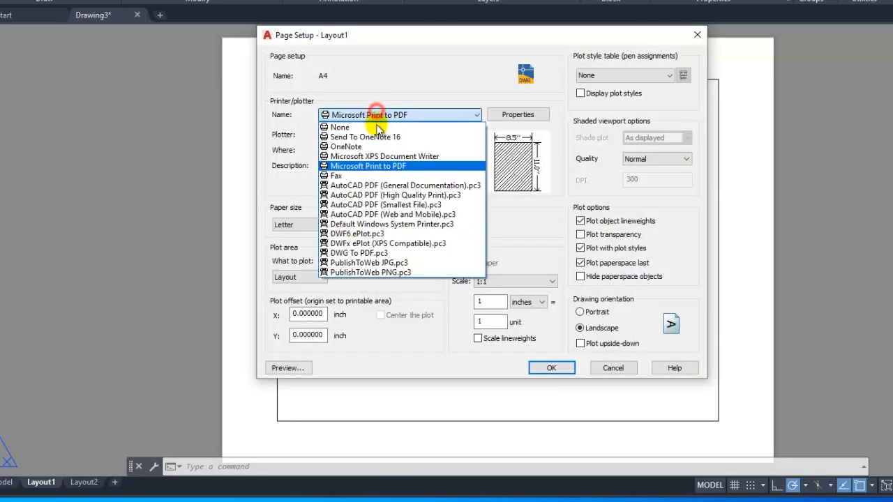
{"action": "left_click", "coordinate": [403, 186]}
{"action": "left_click", "coordinate": [367, 221]}
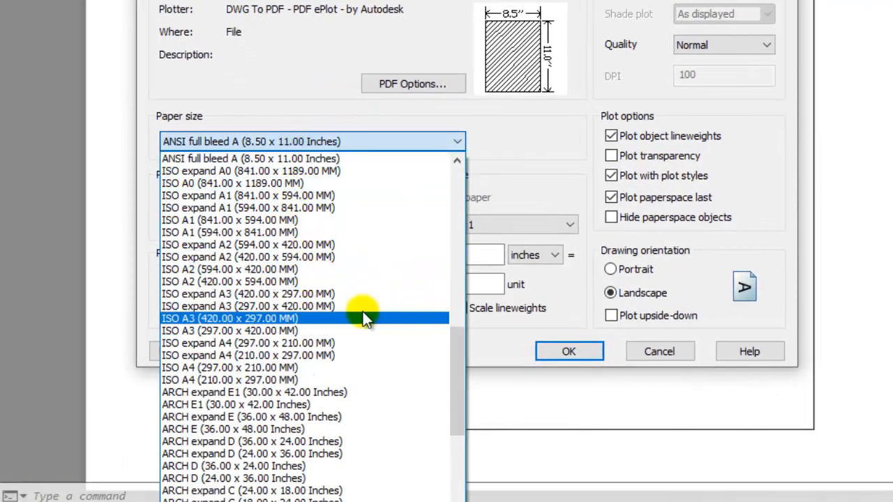
{"action": "left_click", "coordinate": [309, 368]}
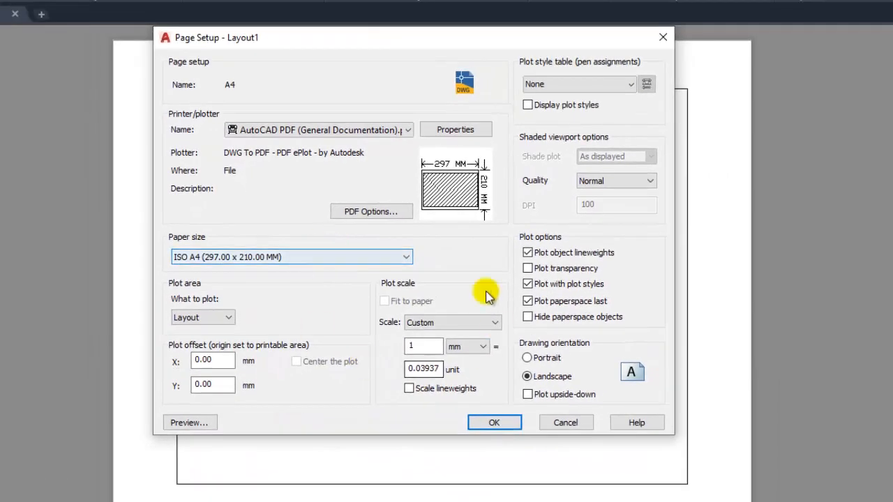
- Confirm the A4 page setup settings and make A4 the current page setup for Layout1
{"action": "left_click", "coordinate": [473, 422]}
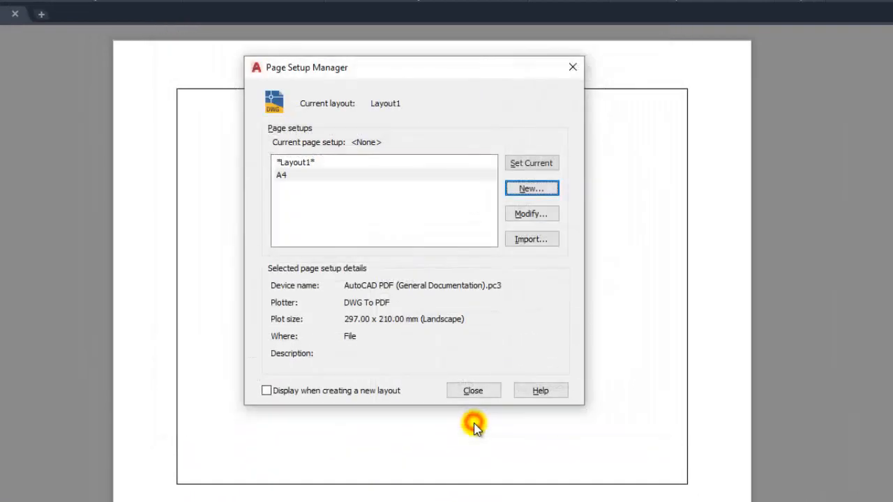
{"action": "left_click", "coordinate": [324, 175]}
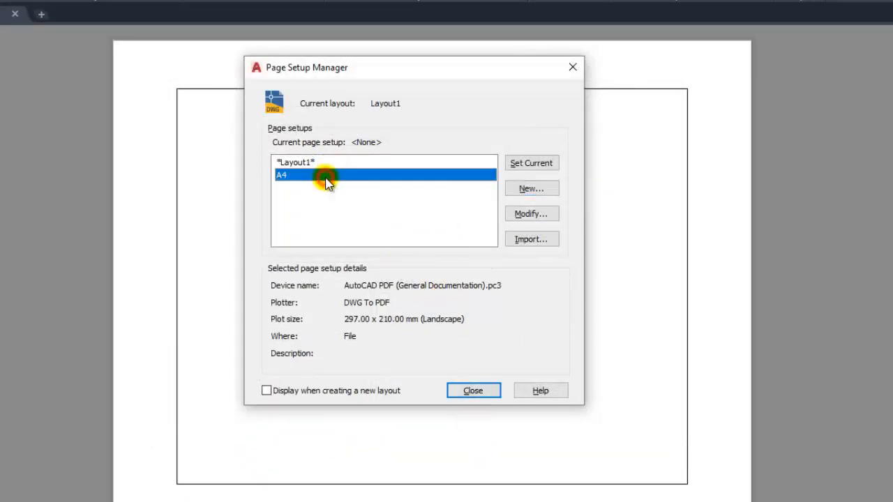
{"action": "left_click", "coordinate": [518, 163]}
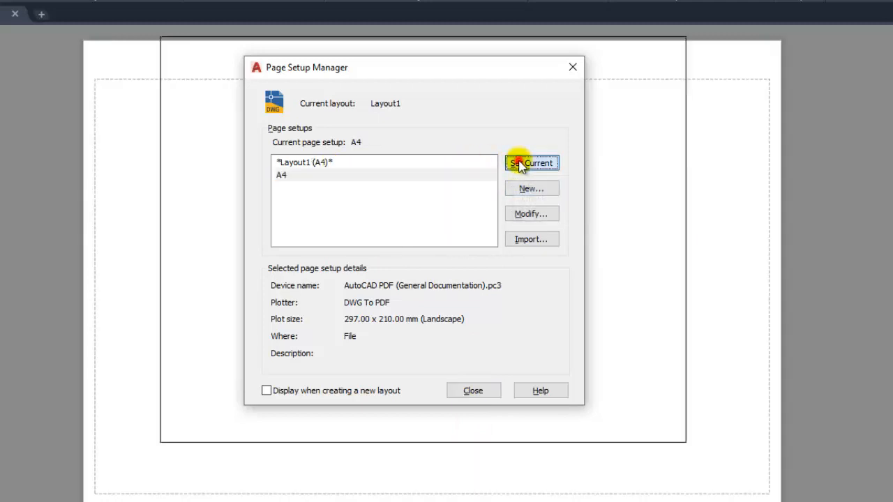
{"action": "left_click", "coordinate": [468, 390]}
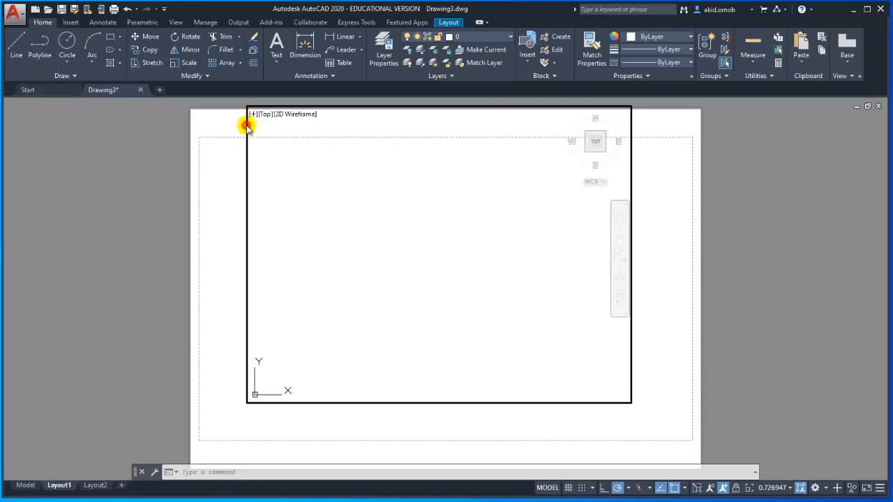
- Return to paper space and stretch the viewport's corners to sit just inside the A4 sheet's dashed printable margin
{"action": "double_click", "coordinate": [214, 120]}
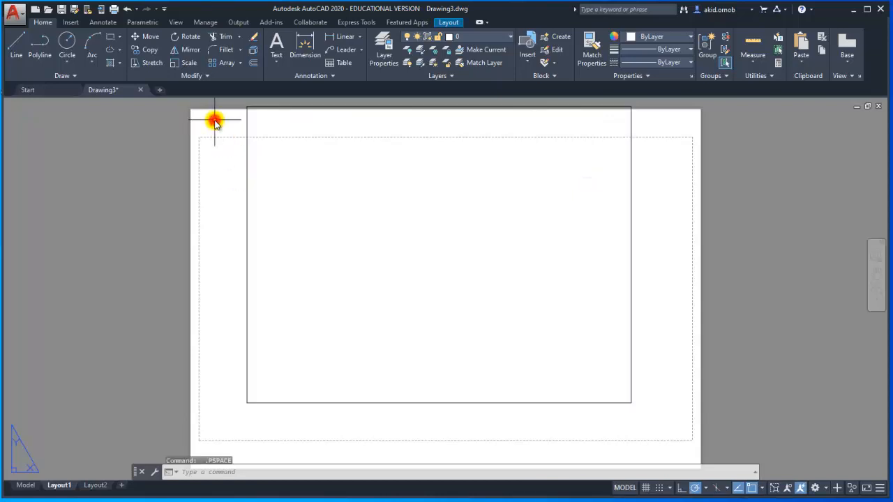
{"action": "left_click", "coordinate": [245, 117]}
{"action": "left_click", "coordinate": [245, 106]}
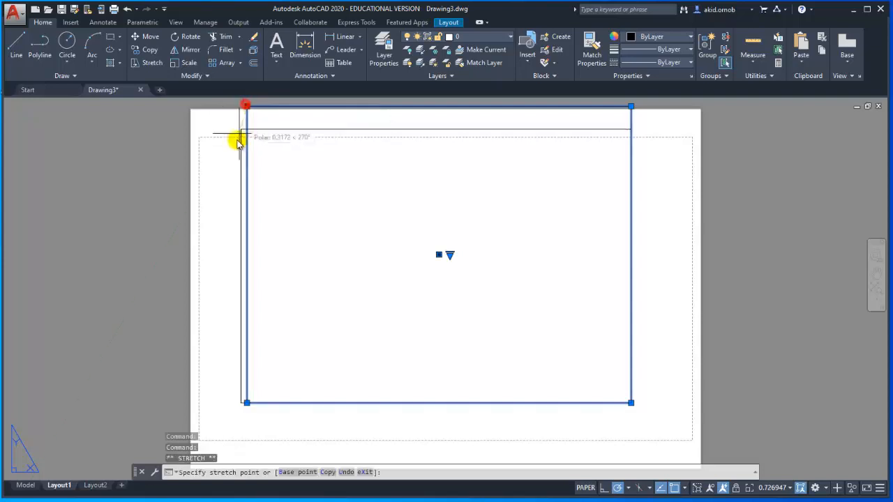
{"action": "left_click", "coordinate": [217, 145]}
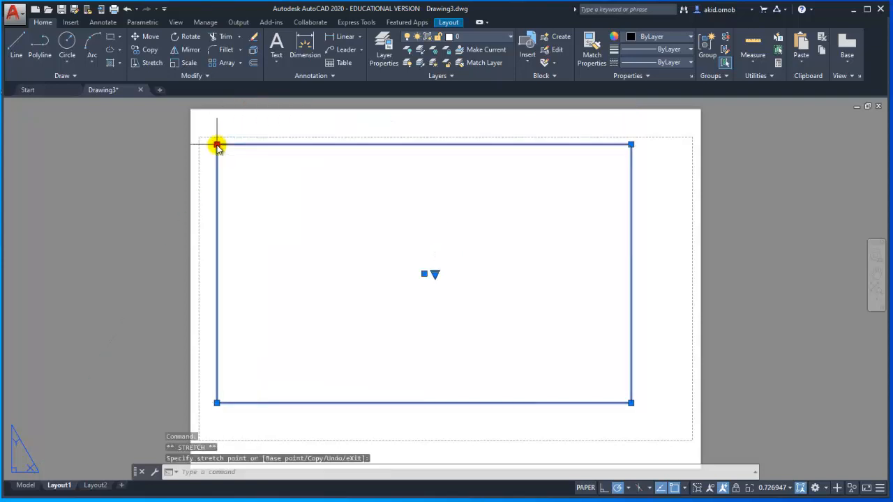
{"action": "left_click", "coordinate": [631, 402]}
{"action": "left_click", "coordinate": [678, 429]}
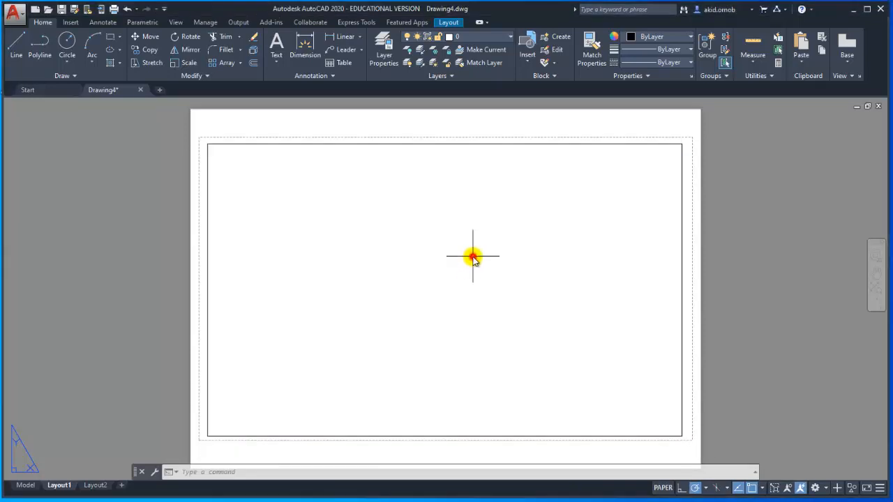
- Activate the viewport and draw a rectangular border just inside its edges
{"action": "double_click", "coordinate": [473, 256]}
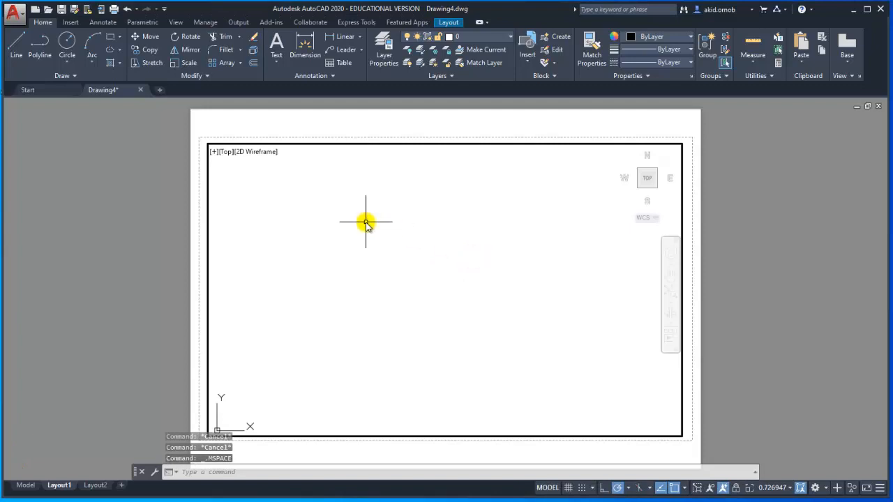
{"action": "left_click", "coordinate": [115, 42]}
{"action": "left_click", "coordinate": [213, 151]}
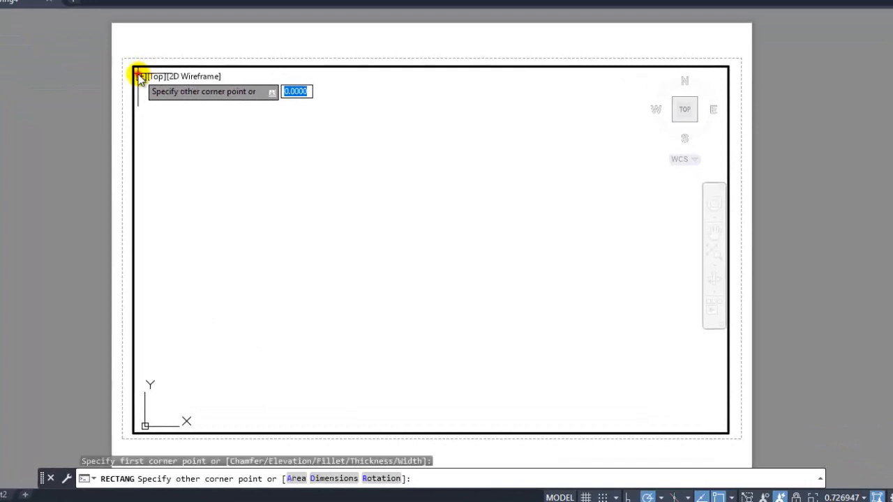
{"action": "left_click", "coordinate": [723, 431]}
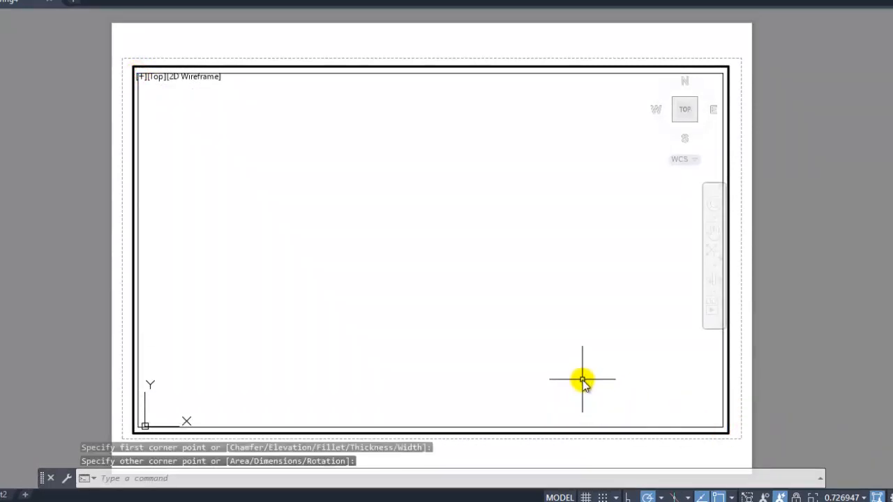
- Offset the border rectangle slightly inward using the Through option, then fit both rectangles to the viewport's extents
{"action": "type", "text": "o"}
{"action": "key", "text": "Return"}
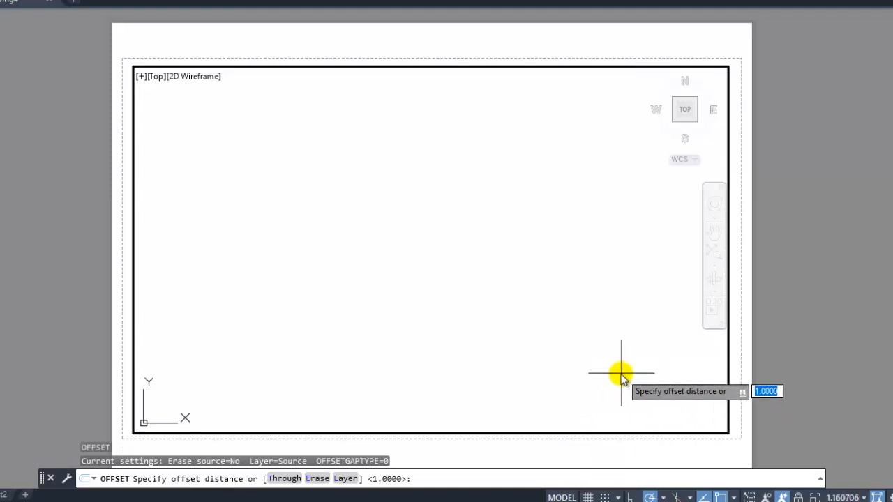
{"action": "left_click", "coordinate": [283, 478]}
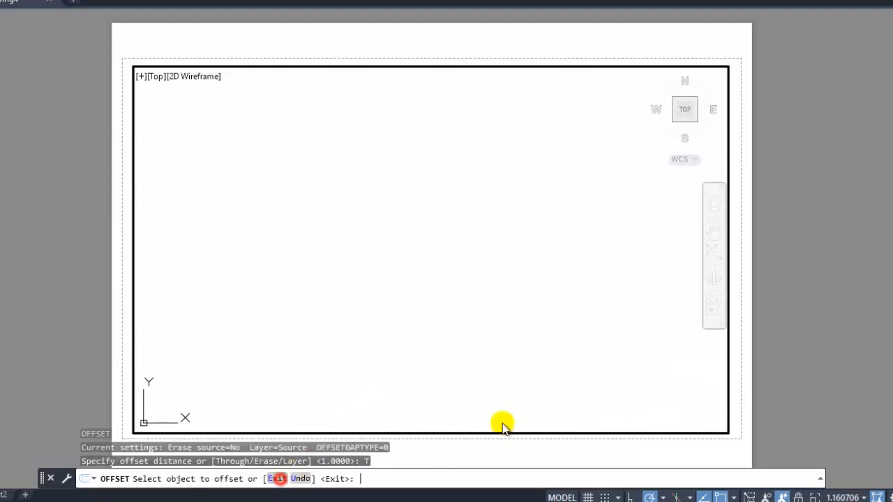
{"action": "left_click", "coordinate": [688, 382]}
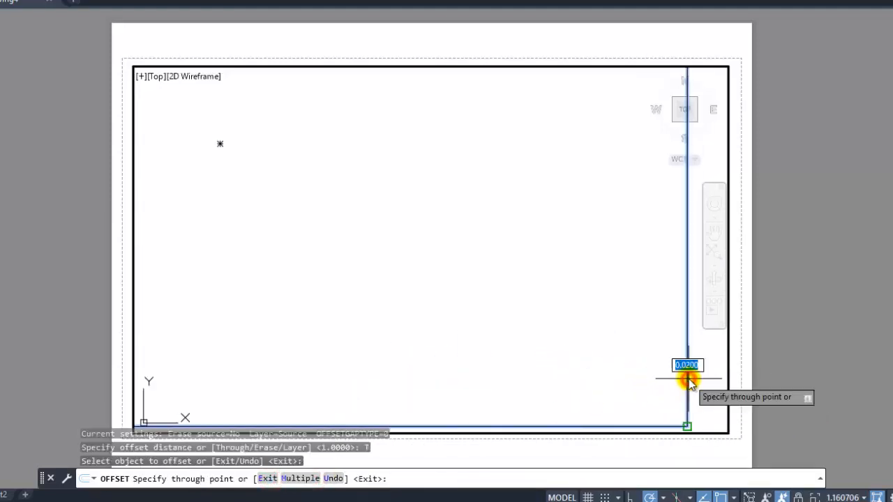
{"action": "left_click", "coordinate": [679, 375]}
{"action": "scroll", "coordinate": [670, 368], "scroll_direction": "down", "scroll_amount": 4}
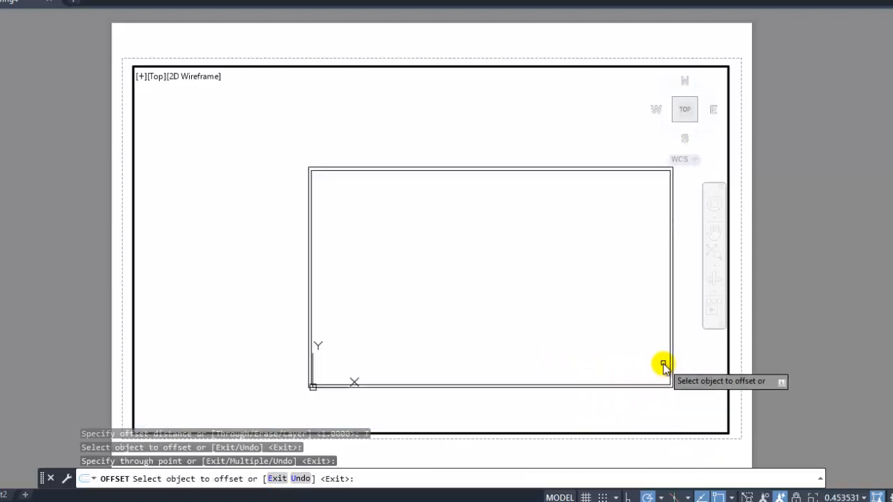
{"action": "scroll", "coordinate": [660, 358], "scroll_direction": "up", "scroll_amount": 3}
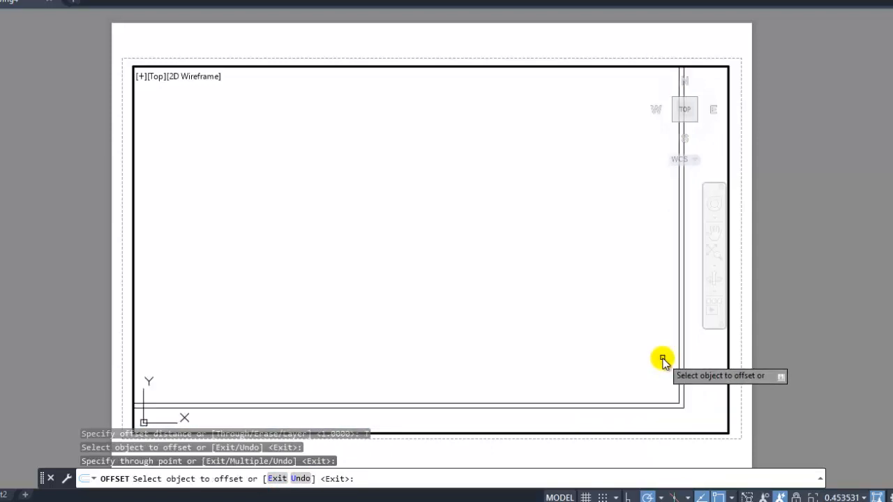
{"action": "left_click", "coordinate": [713, 254]}
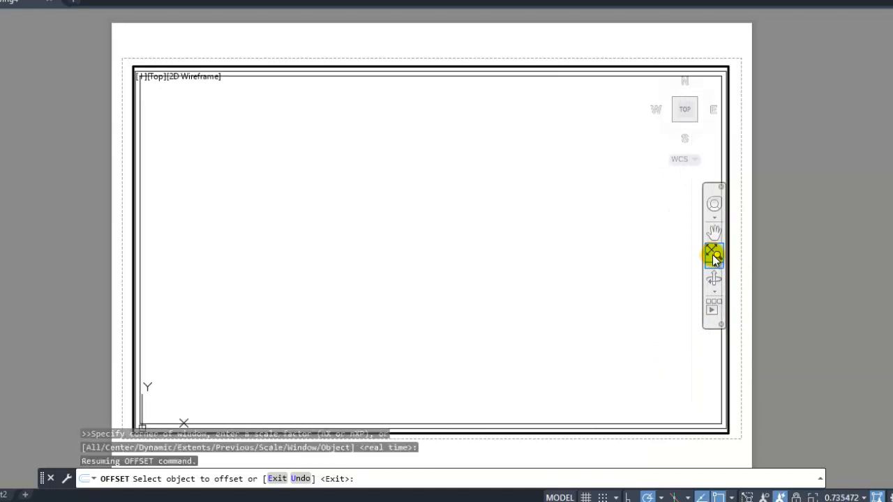
{"action": "key", "text": "Escape"}
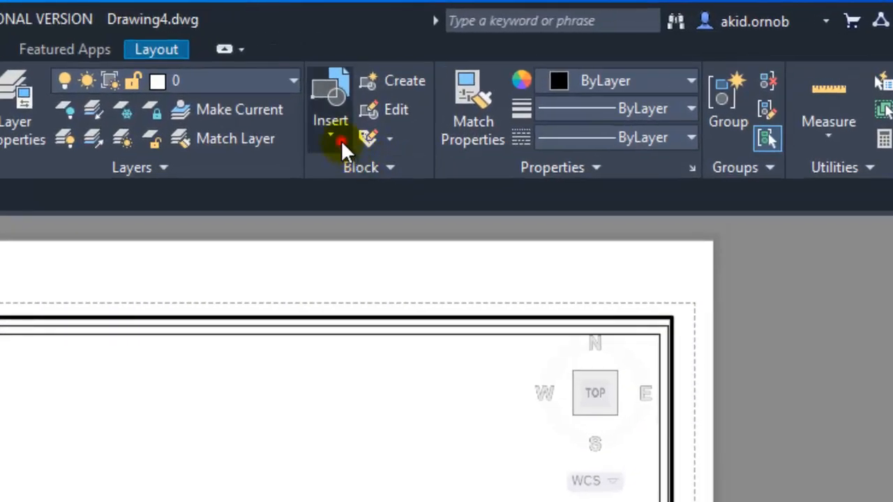
- Open block insertion from other drawings and look through the current drawing's blocks and the recent blocks
{"action": "left_click", "coordinate": [341, 140]}
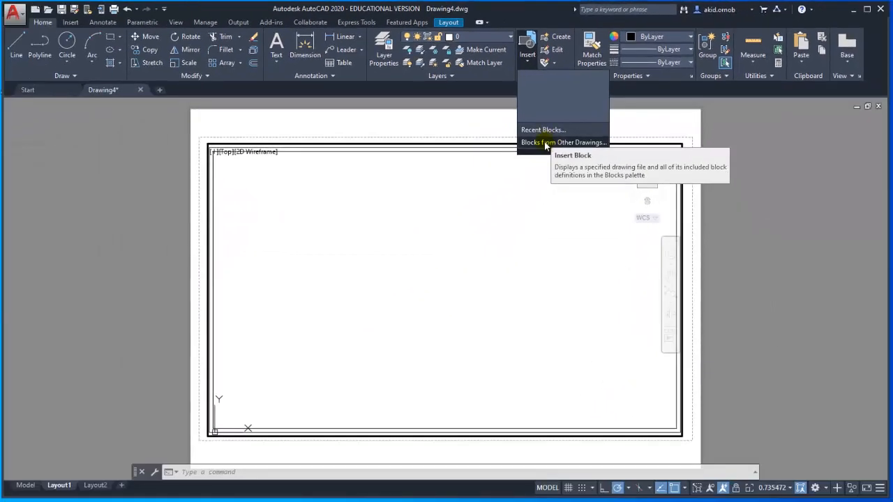
{"action": "left_click", "coordinate": [546, 144]}
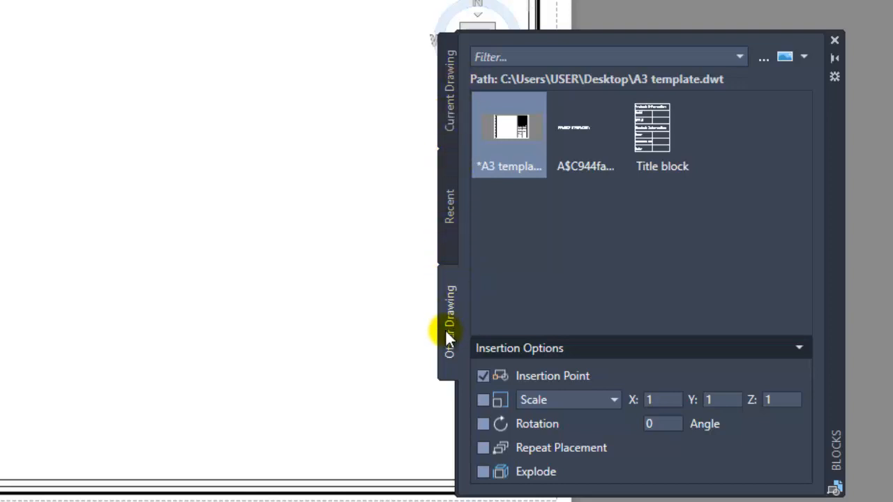
{"action": "left_click", "coordinate": [450, 234]}
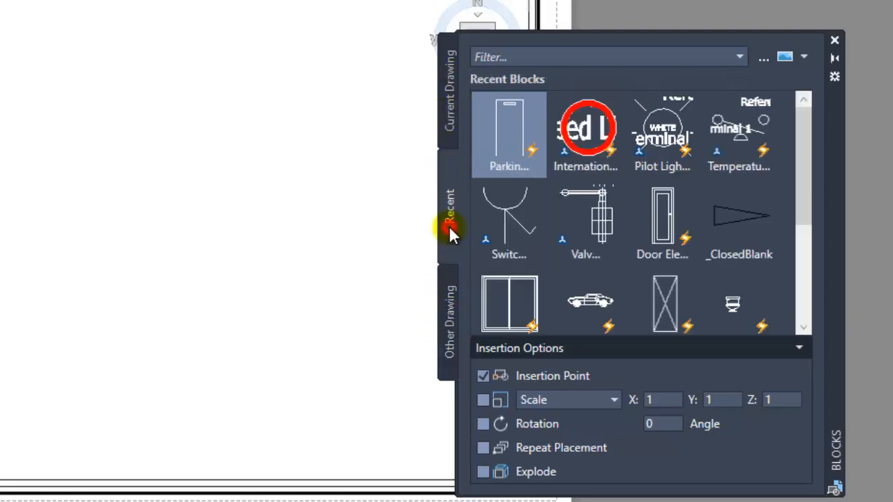
{"action": "left_click", "coordinate": [447, 112]}
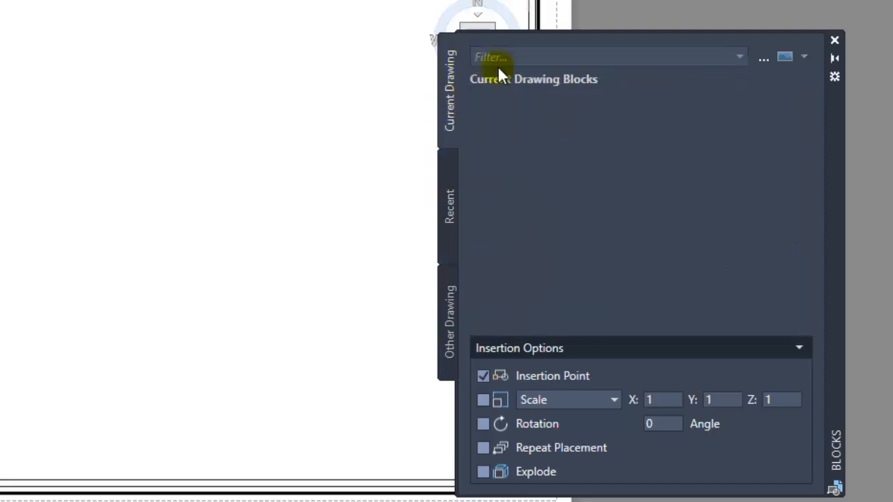
{"action": "left_click", "coordinate": [452, 202]}
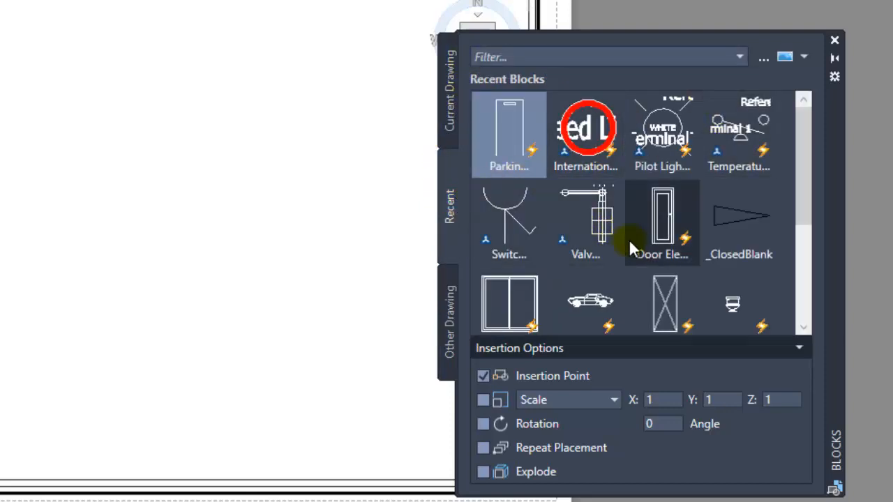
{"action": "scroll", "coordinate": [629, 239], "scroll_direction": "down", "scroll_amount": 3}
{"action": "scroll", "coordinate": [629, 238], "scroll_direction": "up", "scroll_amount": 3}
{"action": "scroll", "coordinate": [628, 239], "scroll_direction": "down", "scroll_amount": 3}
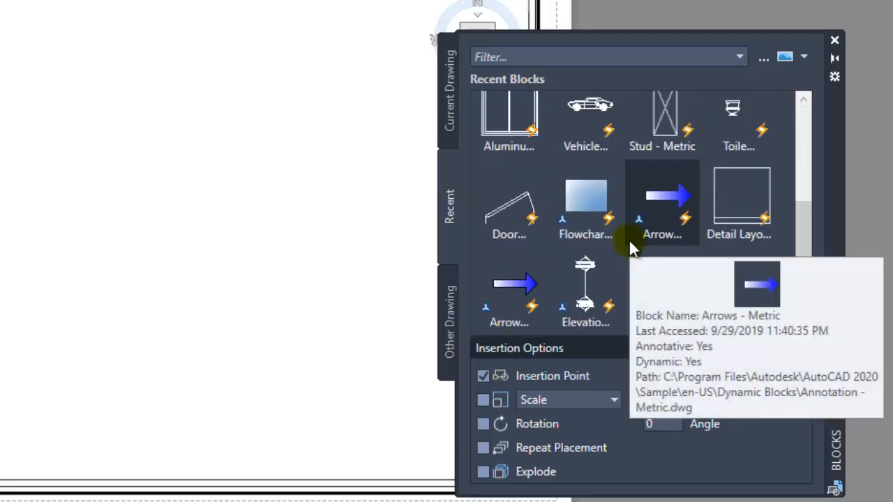
{"action": "scroll", "coordinate": [630, 244], "scroll_direction": "up", "scroll_amount": 3}
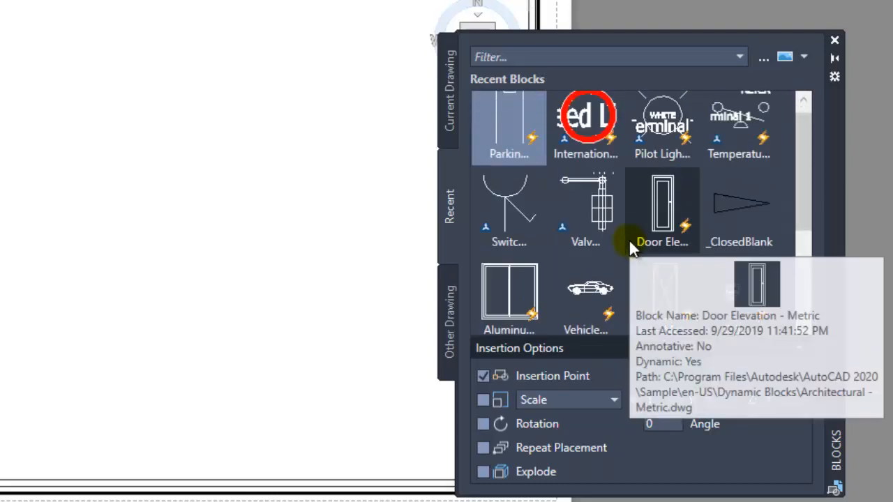
{"action": "scroll", "coordinate": [632, 233], "scroll_direction": "down", "scroll_amount": 3}
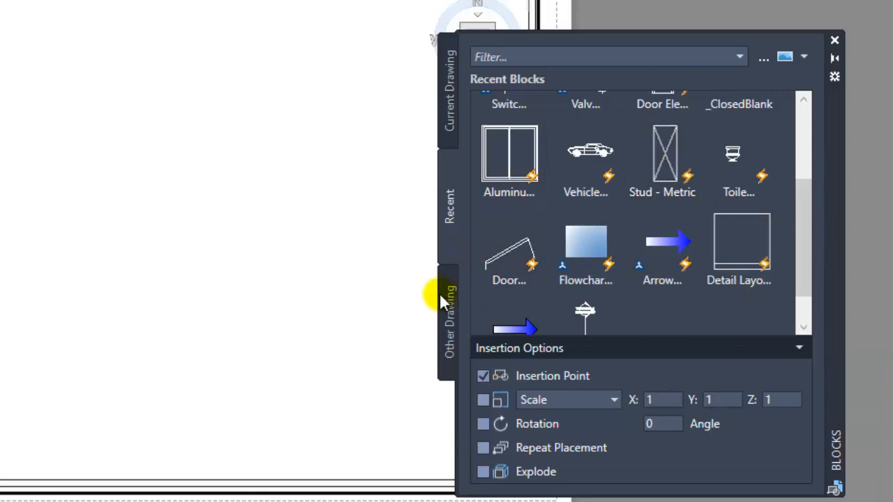
- Load the A3 template drawing template (*.dwt) from the Desktop as the other-drawing source for blocks
{"action": "left_click", "coordinate": [446, 307]}
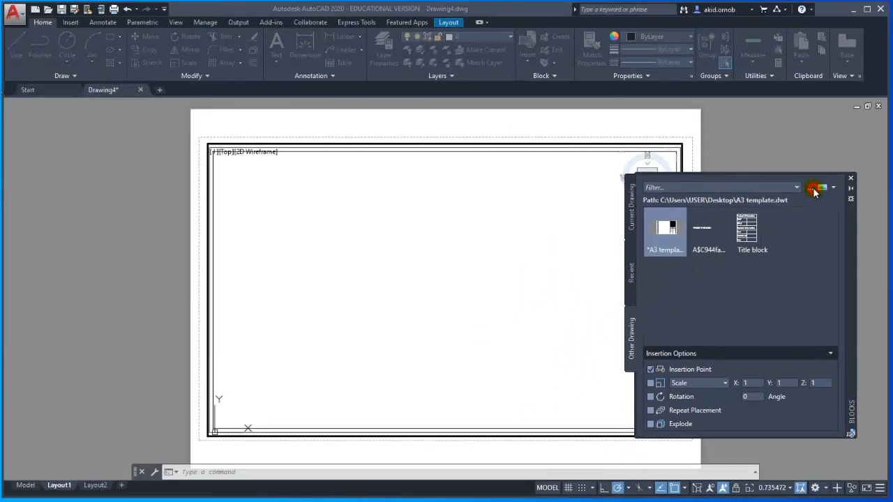
{"action": "left_click", "coordinate": [763, 57]}
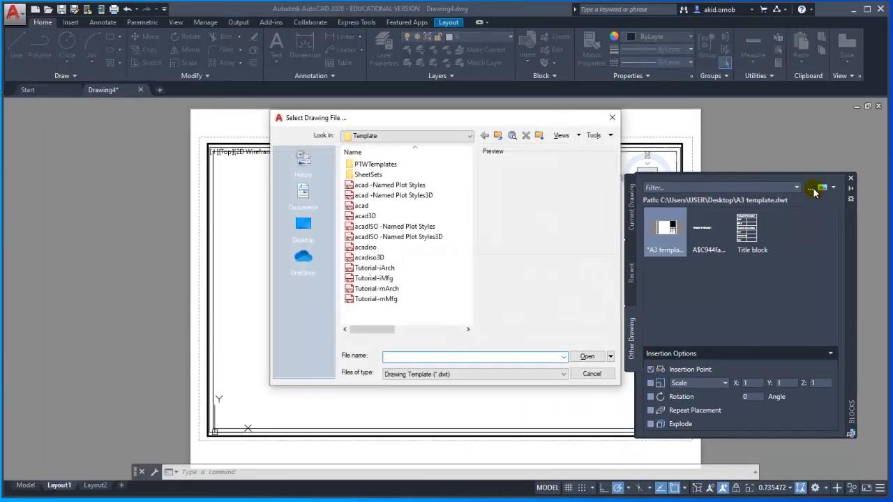
{"action": "left_click", "coordinate": [305, 227]}
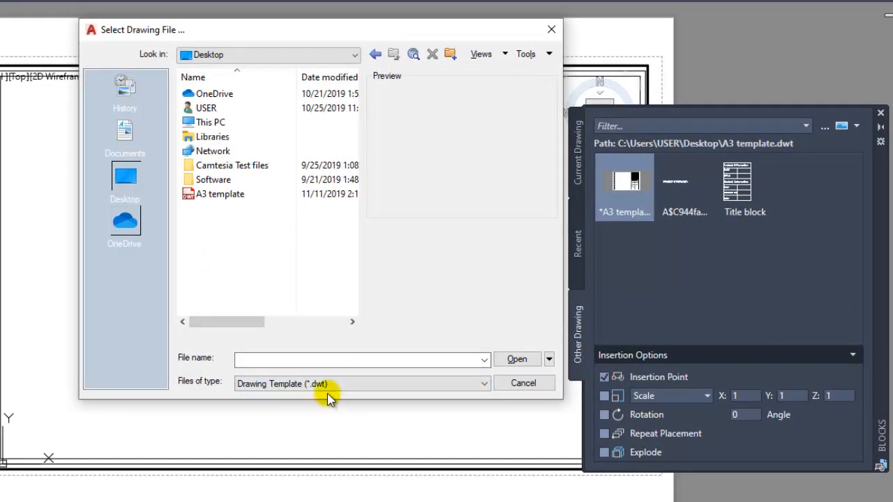
{"action": "left_click", "coordinate": [333, 390]}
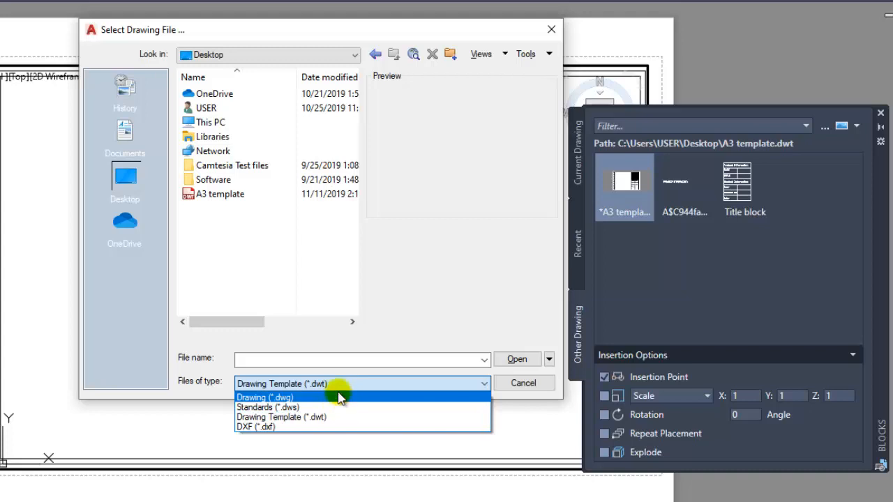
{"action": "left_click", "coordinate": [343, 416]}
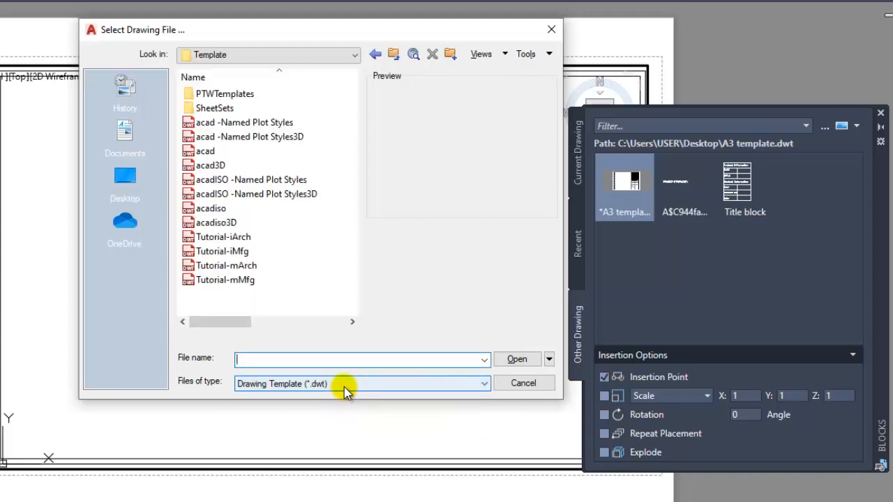
{"action": "left_click", "coordinate": [130, 178]}
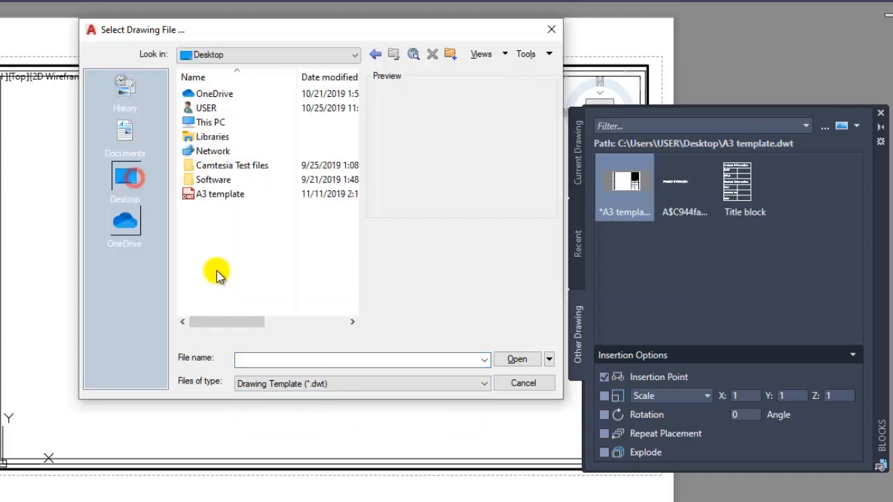
{"action": "left_click", "coordinate": [241, 194]}
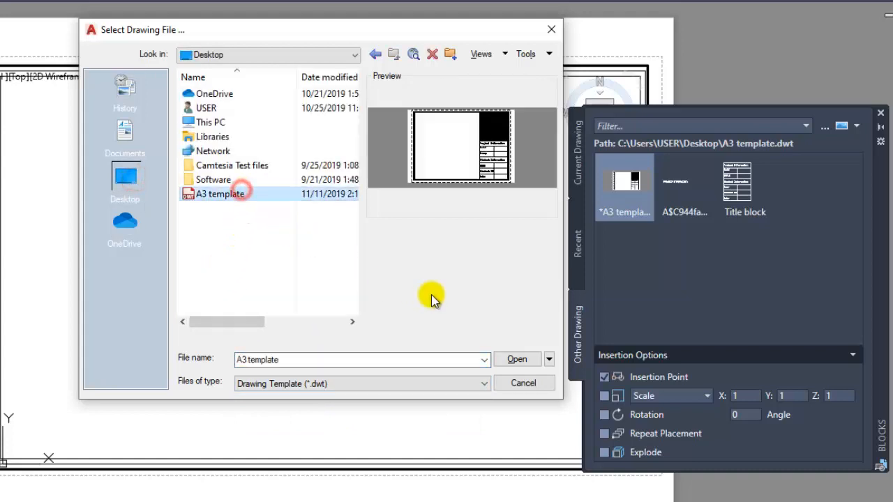
{"action": "left_click", "coordinate": [515, 359]}
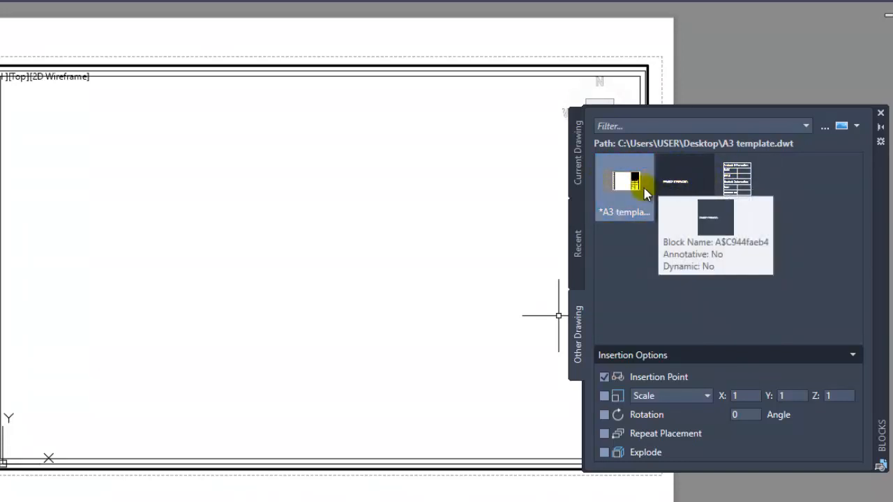
{"action": "left_click", "coordinate": [617, 199]}
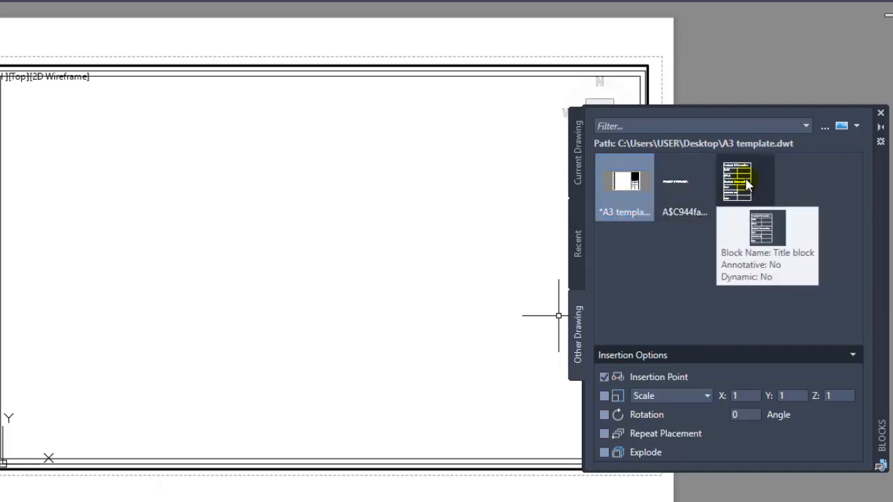
- Insert the Title block from the A3 template with its insertion point at the inner border's lower-right corner
{"action": "left_click", "coordinate": [744, 182]}
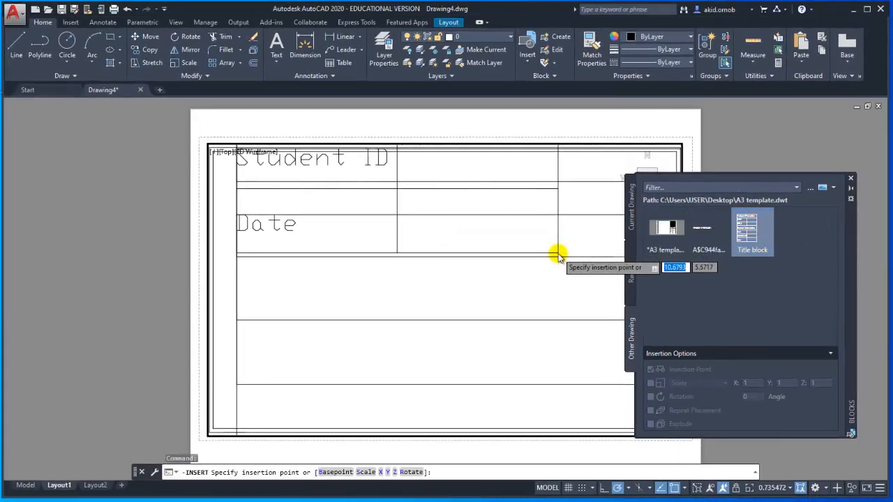
{"action": "middle_click_drag", "start_coordinate": [481, 336], "coordinate": [417, 331]}
{"action": "scroll", "coordinate": [455, 337], "scroll_direction": "up", "scroll_amount": 5}
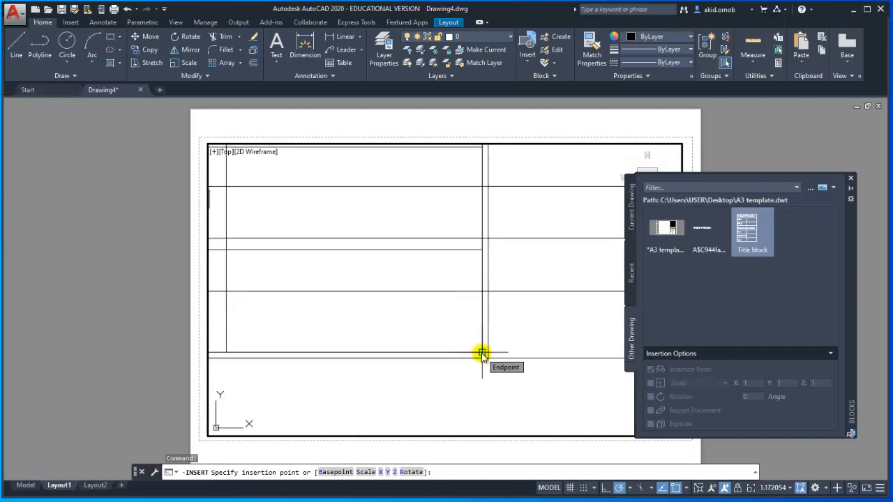
{"action": "left_click", "coordinate": [481, 353]}
{"action": "scroll", "coordinate": [515, 190], "scroll_direction": "down", "scroll_amount": 3}
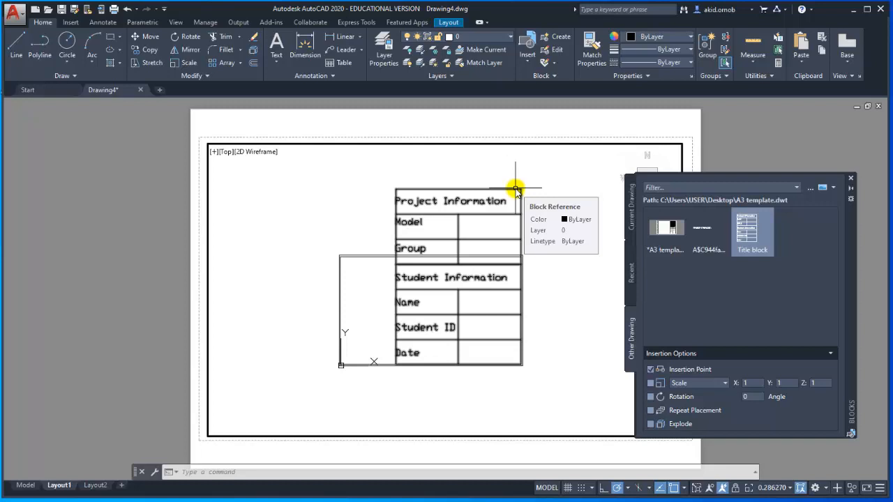
- Scale the title block freehand about its lower-right corner so that it fits inside the inner border
{"action": "left_click", "coordinate": [514, 189]}
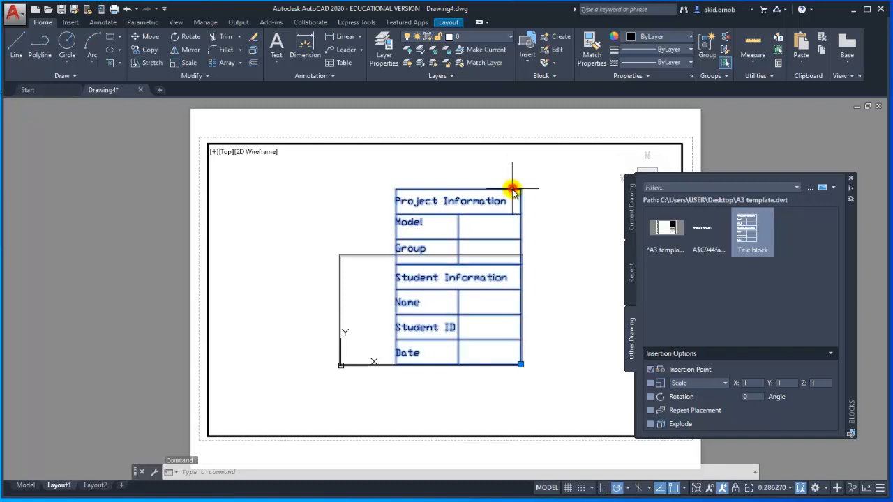
{"action": "type", "text": "sc"}
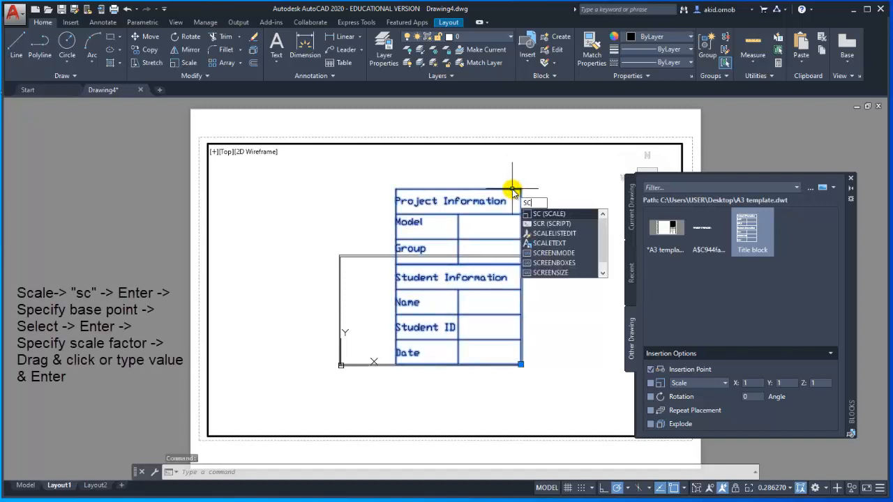
{"action": "key", "text": "Return"}
{"action": "scroll", "coordinate": [514, 357], "scroll_direction": "up", "scroll_amount": 4}
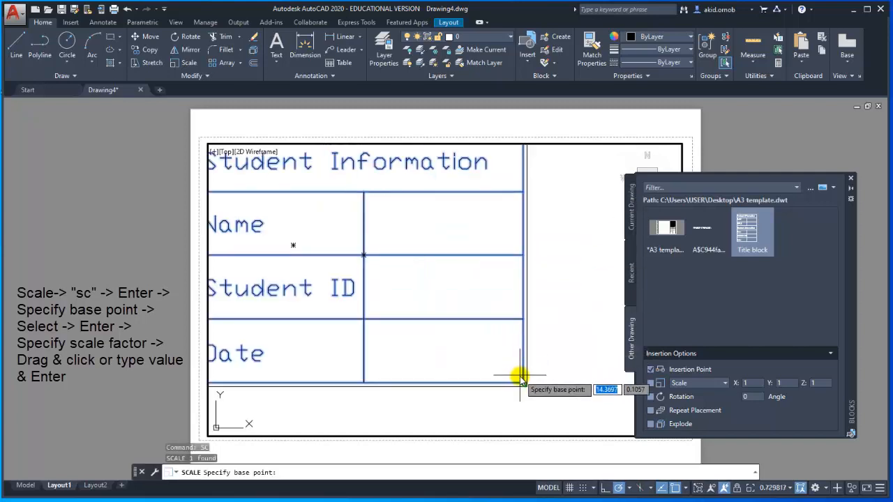
{"action": "scroll", "coordinate": [522, 384], "scroll_direction": "up", "scroll_amount": 4}
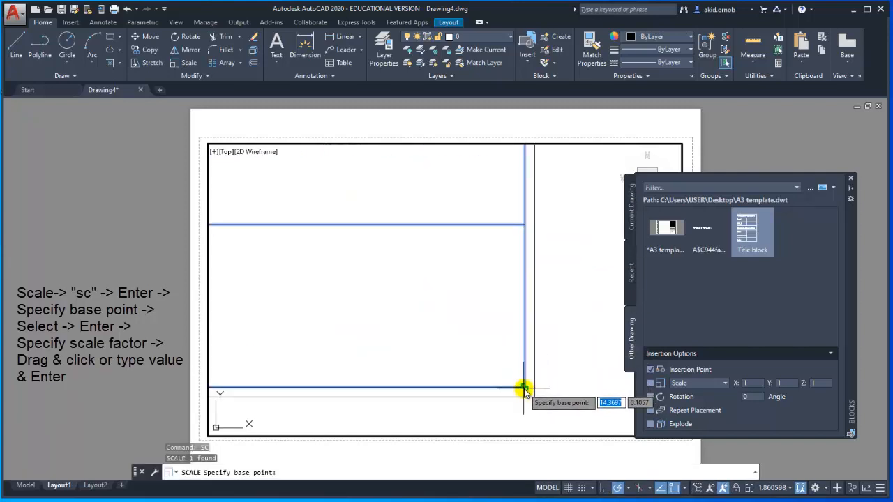
{"action": "scroll", "coordinate": [524, 389], "scroll_direction": "up", "scroll_amount": 4}
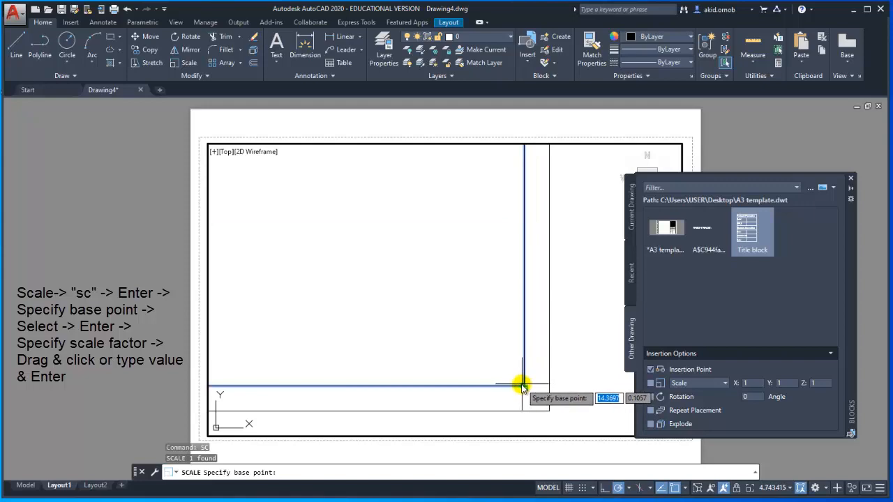
{"action": "left_click", "coordinate": [522, 388]}
{"action": "scroll", "coordinate": [519, 386], "scroll_direction": "down", "scroll_amount": 2}
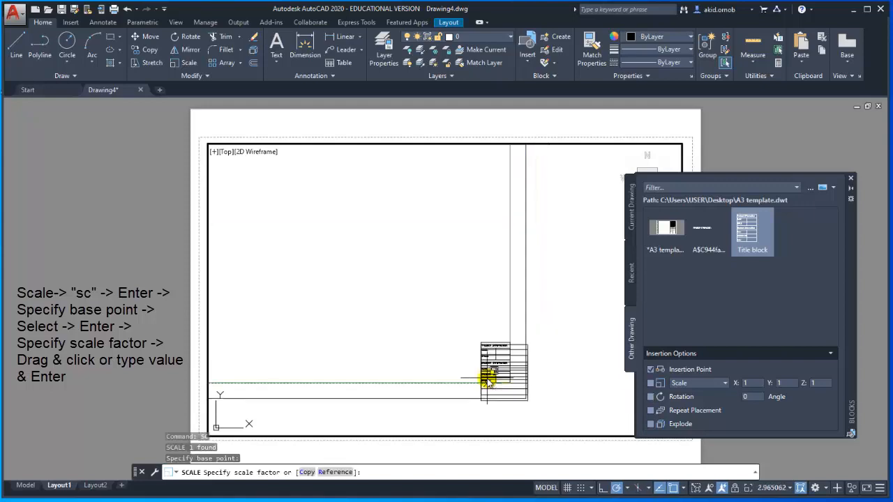
{"action": "scroll", "coordinate": [484, 373], "scroll_direction": "down", "scroll_amount": 8}
{"action": "middle_click_drag", "start_coordinate": [484, 374], "coordinate": [553, 372]}
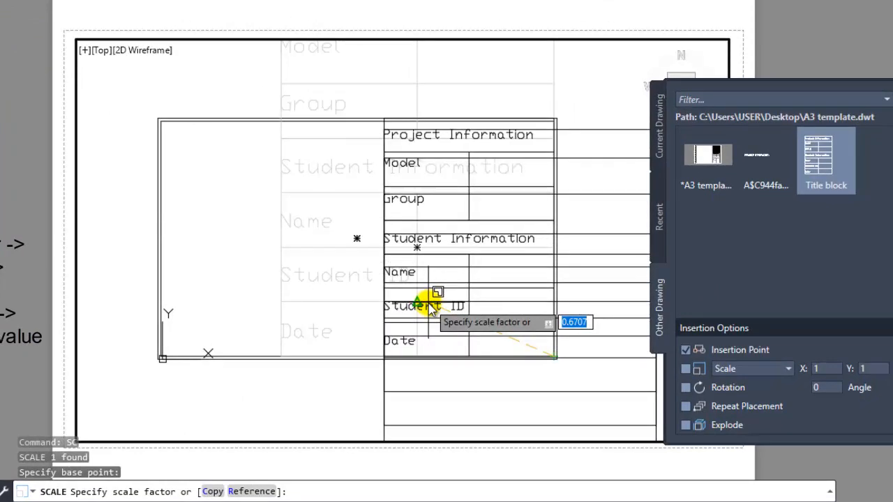
{"action": "left_click", "coordinate": [454, 357]}
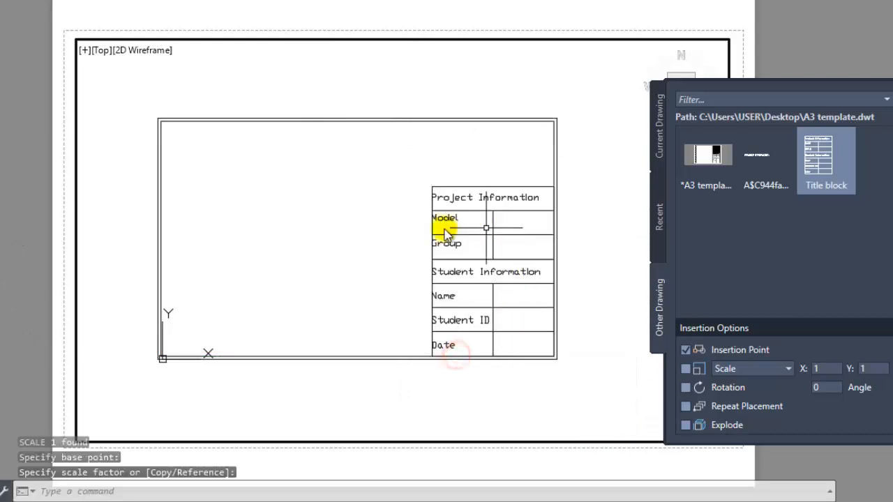
- Scale the title block down slightly more about its lower-right corner, leaving a larger gap above it
{"action": "scroll", "coordinate": [426, 247], "scroll_direction": "up", "scroll_amount": 2}
{"action": "middle_click_drag", "start_coordinate": [415, 276], "coordinate": [381, 335]}
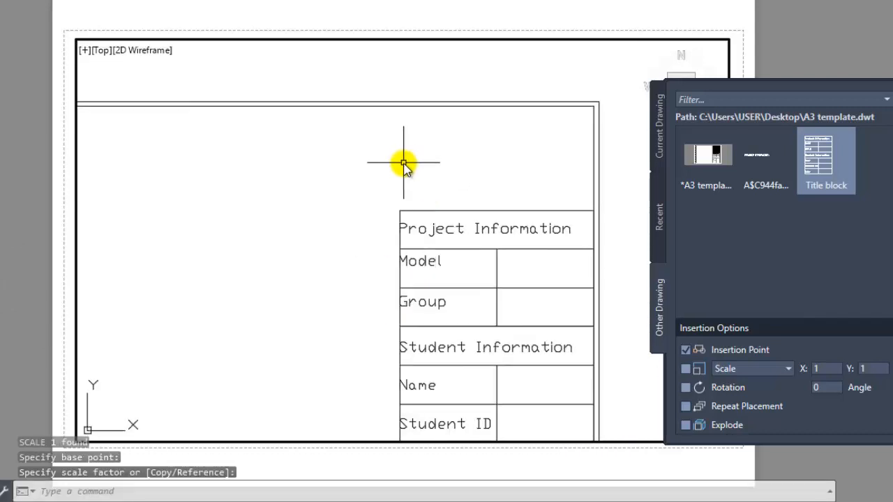
{"action": "scroll", "coordinate": [412, 195], "scroll_direction": "down", "scroll_amount": 2}
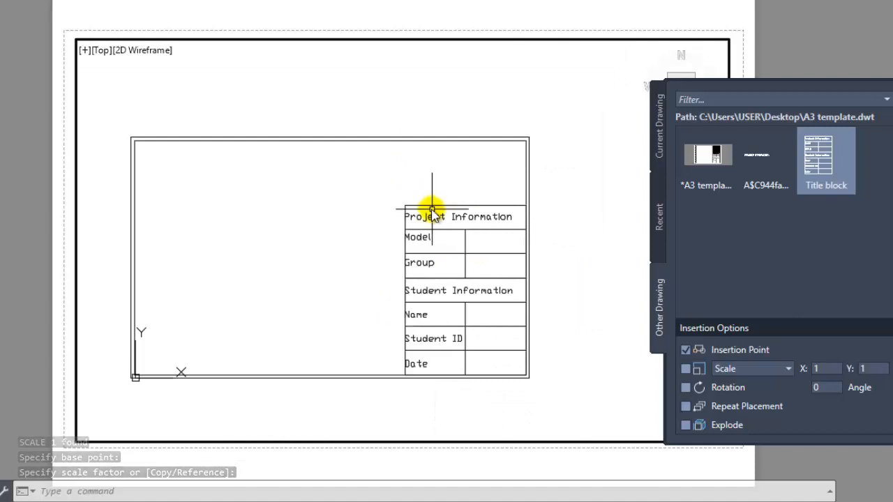
{"action": "left_click", "coordinate": [427, 204]}
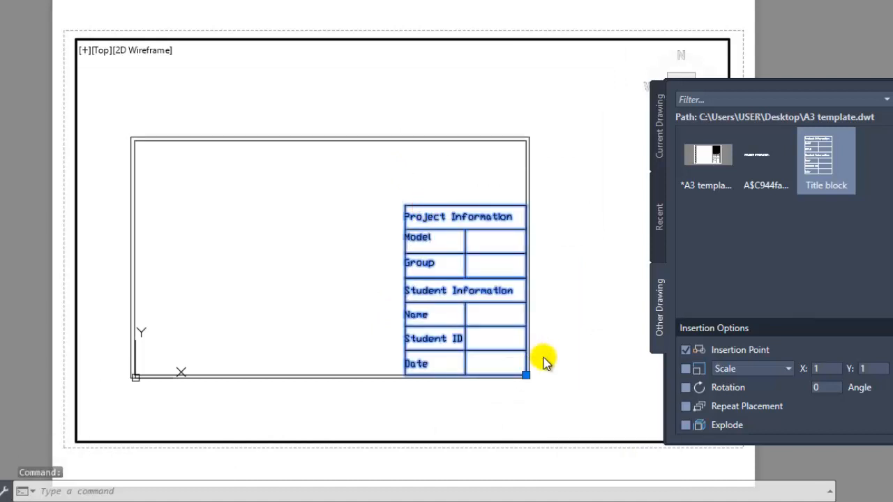
{"action": "type", "text": "sc"}
{"action": "key", "text": "Return"}
{"action": "left_click", "coordinate": [526, 374]}
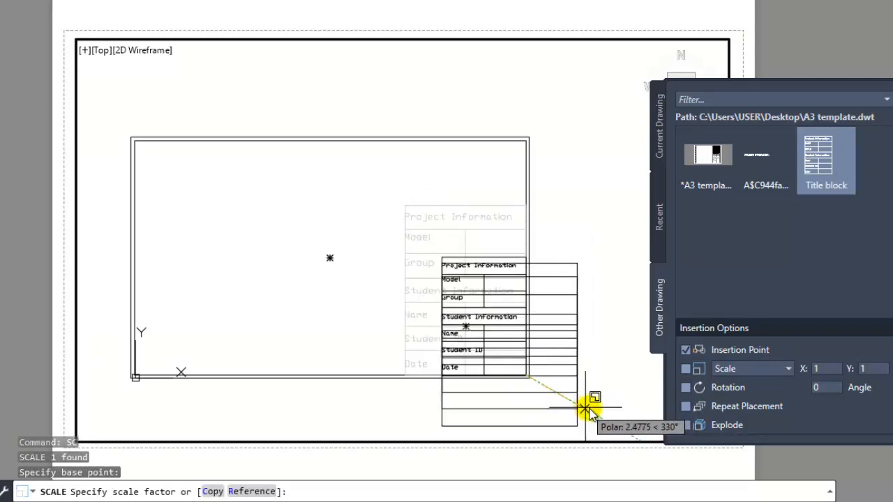
{"action": "left_click", "coordinate": [591, 411]}
- Draw a vertical line from the title block's upper-left corner up to the inner border's top edge
{"action": "left_click", "coordinate": [15, 46]}
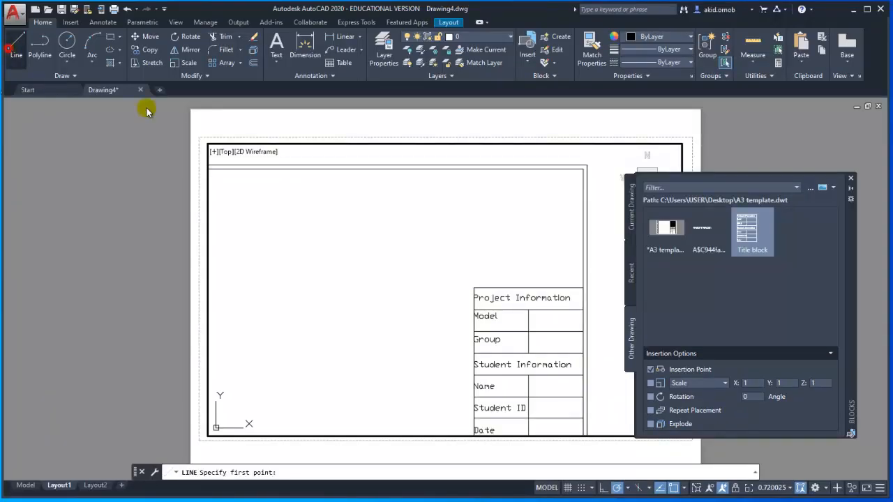
{"action": "left_click", "coordinate": [472, 288]}
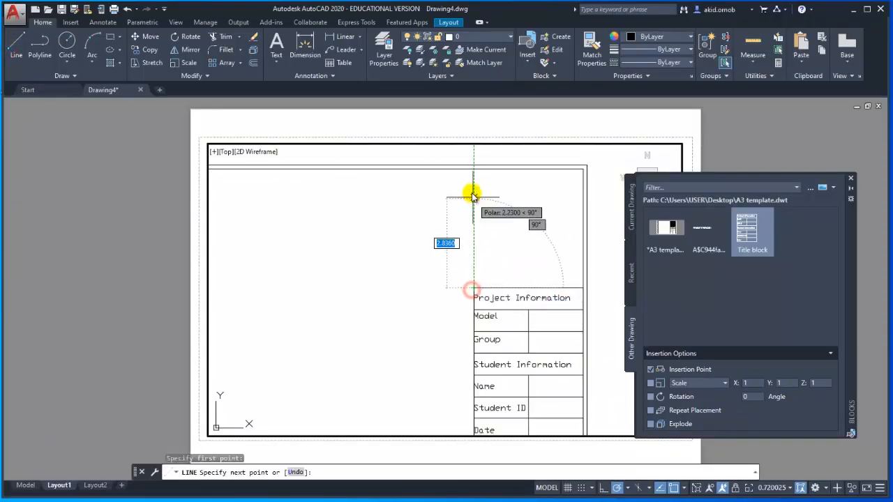
{"action": "left_click", "coordinate": [472, 169]}
{"action": "key", "text": "Escape"}
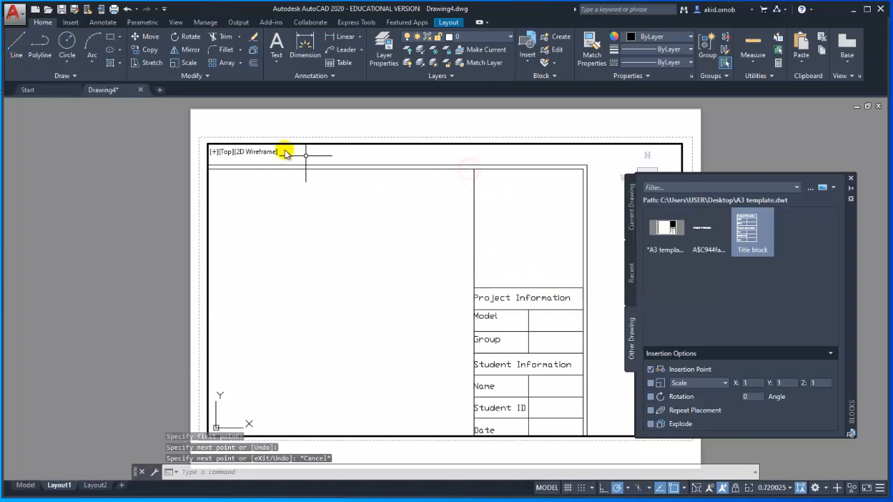
- Hatch the empty box above the title block with the diagonal line pattern
{"action": "left_click", "coordinate": [110, 63]}
{"action": "scroll", "coordinate": [454, 299], "scroll_direction": "down", "scroll_amount": 2}
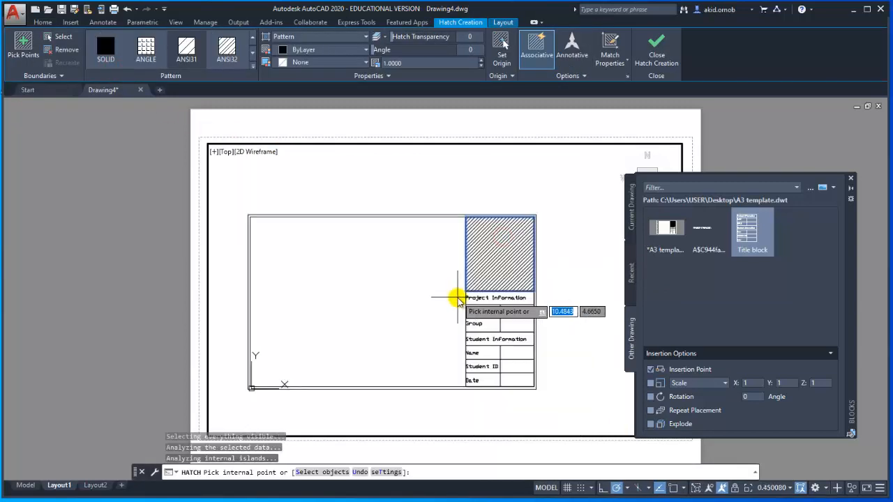
{"action": "mouse_move", "coordinate": [467, 298]}
{"action": "middle_mouse_down"}
{"action": "mouse_move", "coordinate": [530, 294]}
{"action": "mouse_move", "coordinate": [485, 303]}
{"action": "mouse_move", "coordinate": [492, 301]}
{"action": "middle_mouse_up"}
{"action": "scroll", "coordinate": [491, 303], "scroll_direction": "up", "scroll_amount": 2}
{"action": "key", "text": "Escape"}
{"action": "key", "text": "Escape"}
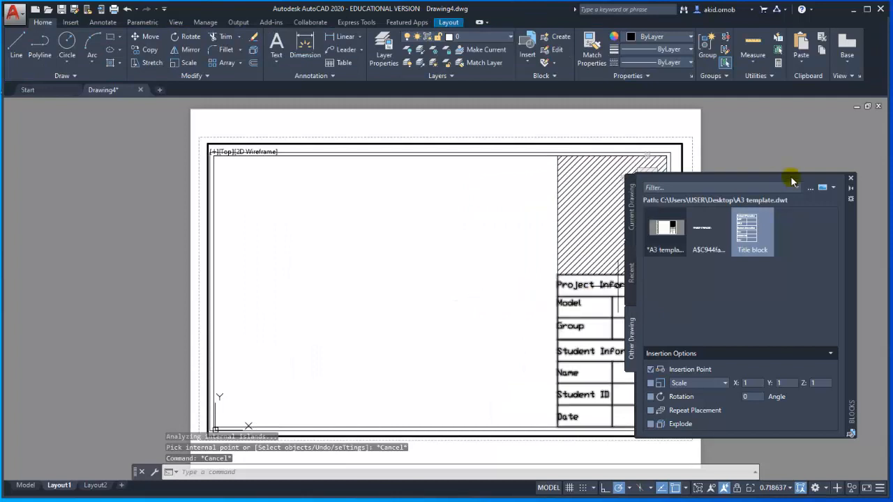
- Close the Blocks palette and fit the border and title block to the viewport's extents
{"action": "left_click", "coordinate": [851, 179]}
{"action": "left_click", "coordinate": [669, 293]}
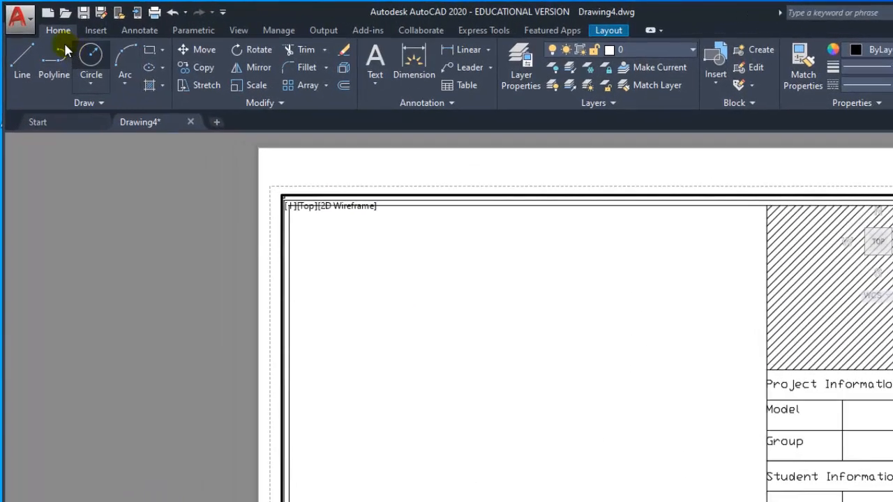
- Save the drawing to the Desktop as an AutoCAD Drawing Template (*.dwt) named "A4 template"
{"action": "left_click", "coordinate": [28, 23]}
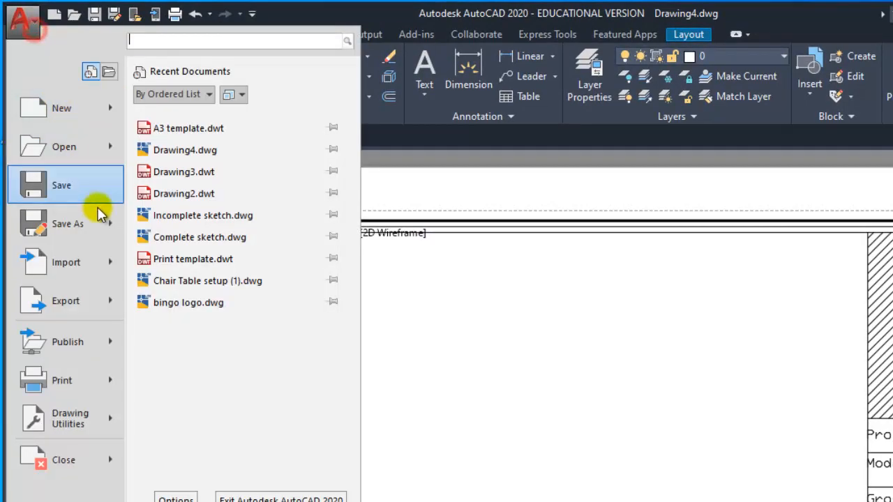
{"action": "left_click", "coordinate": [96, 198]}
{"action": "left_click", "coordinate": [140, 230]}
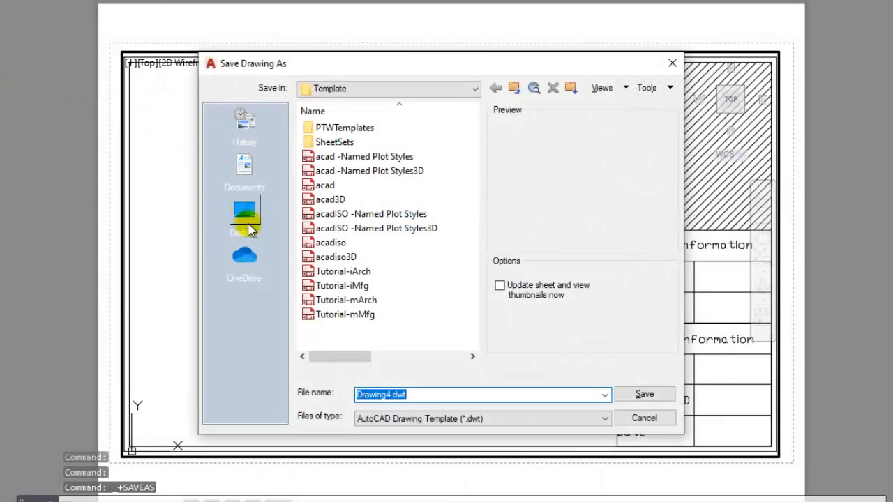
{"action": "left_click", "coordinate": [248, 227]}
{"action": "left_click", "coordinate": [357, 232]}
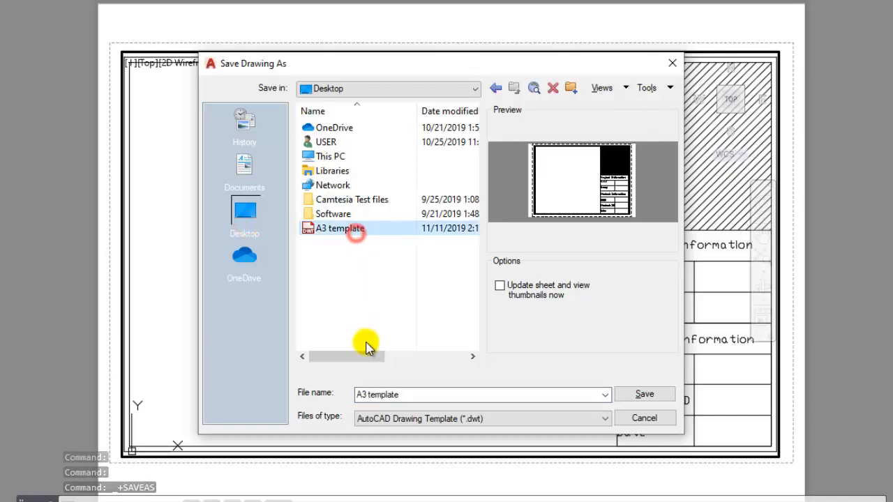
{"action": "left_click", "coordinate": [368, 394]}
{"action": "left_click", "coordinate": [363, 396]}
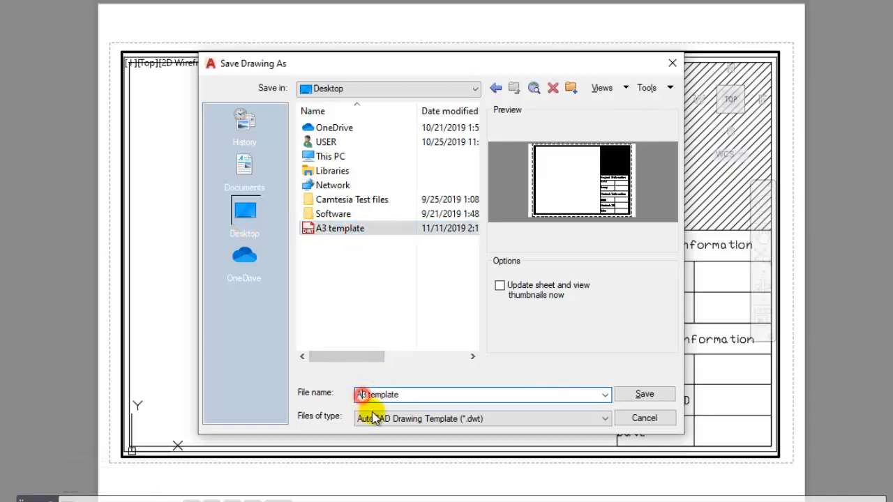
{"action": "type", "text": "4"}
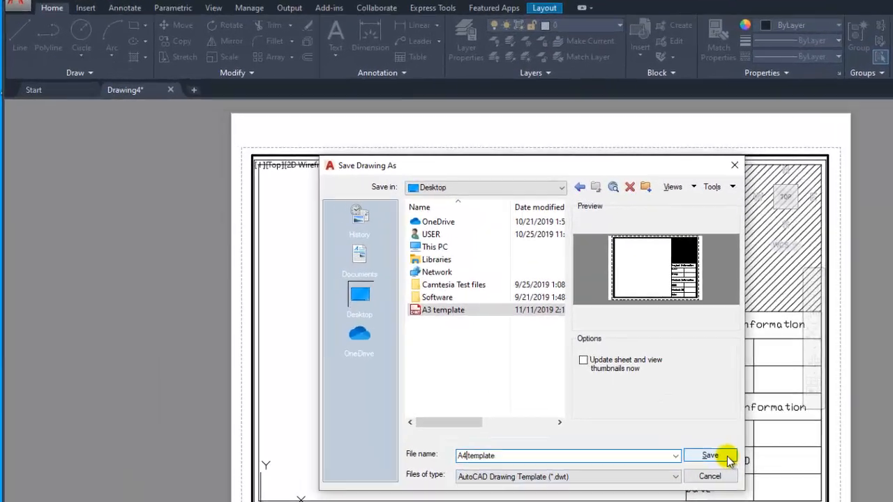
{"action": "left_click", "coordinate": [662, 395]}
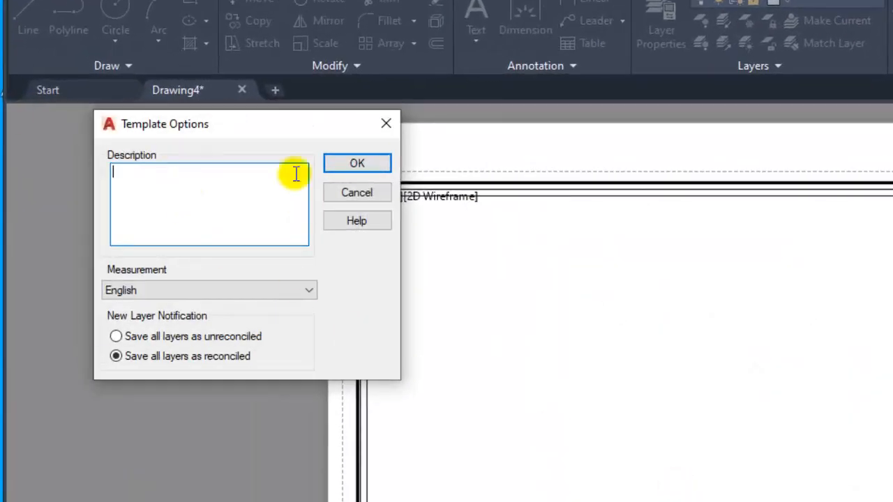